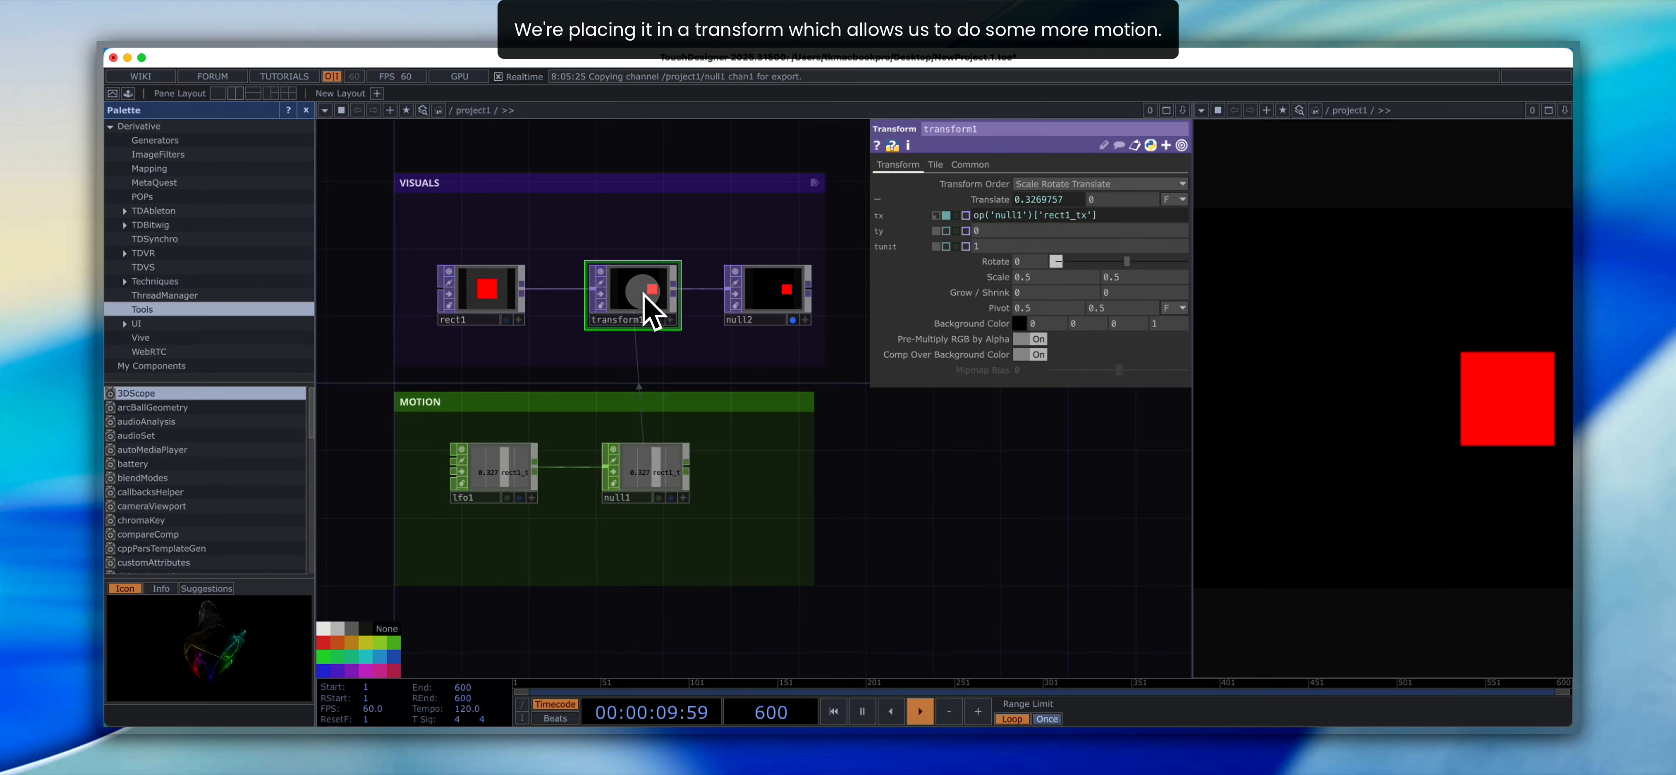
- Inspect the final Null TOP and the LFO and Null CHOPs that drive the rectangle's motion
{"action": "left_click", "coordinate": [757, 296]}
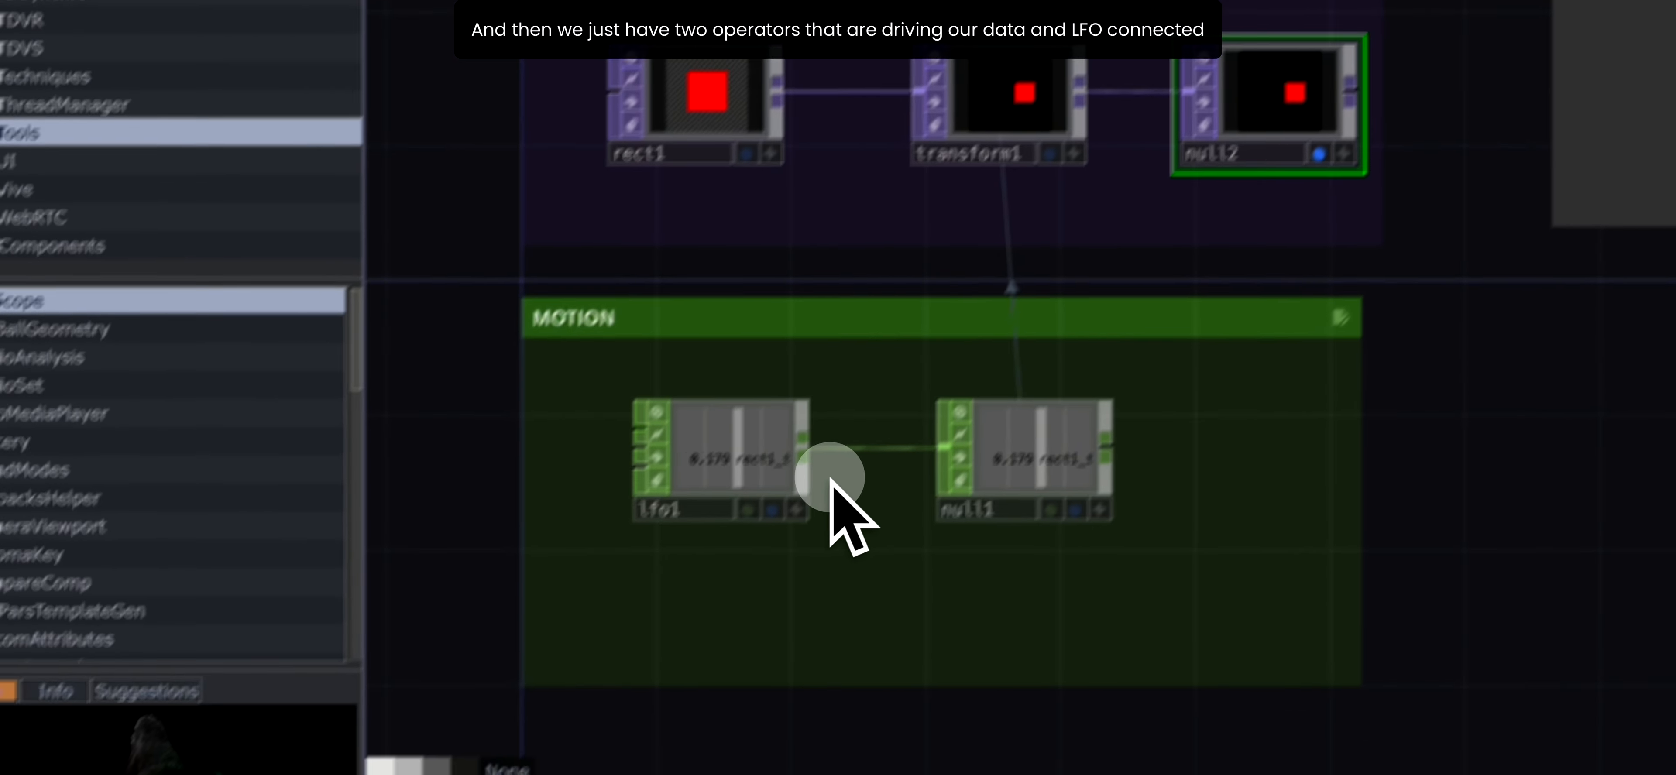
{"action": "left_click", "coordinate": [824, 473]}
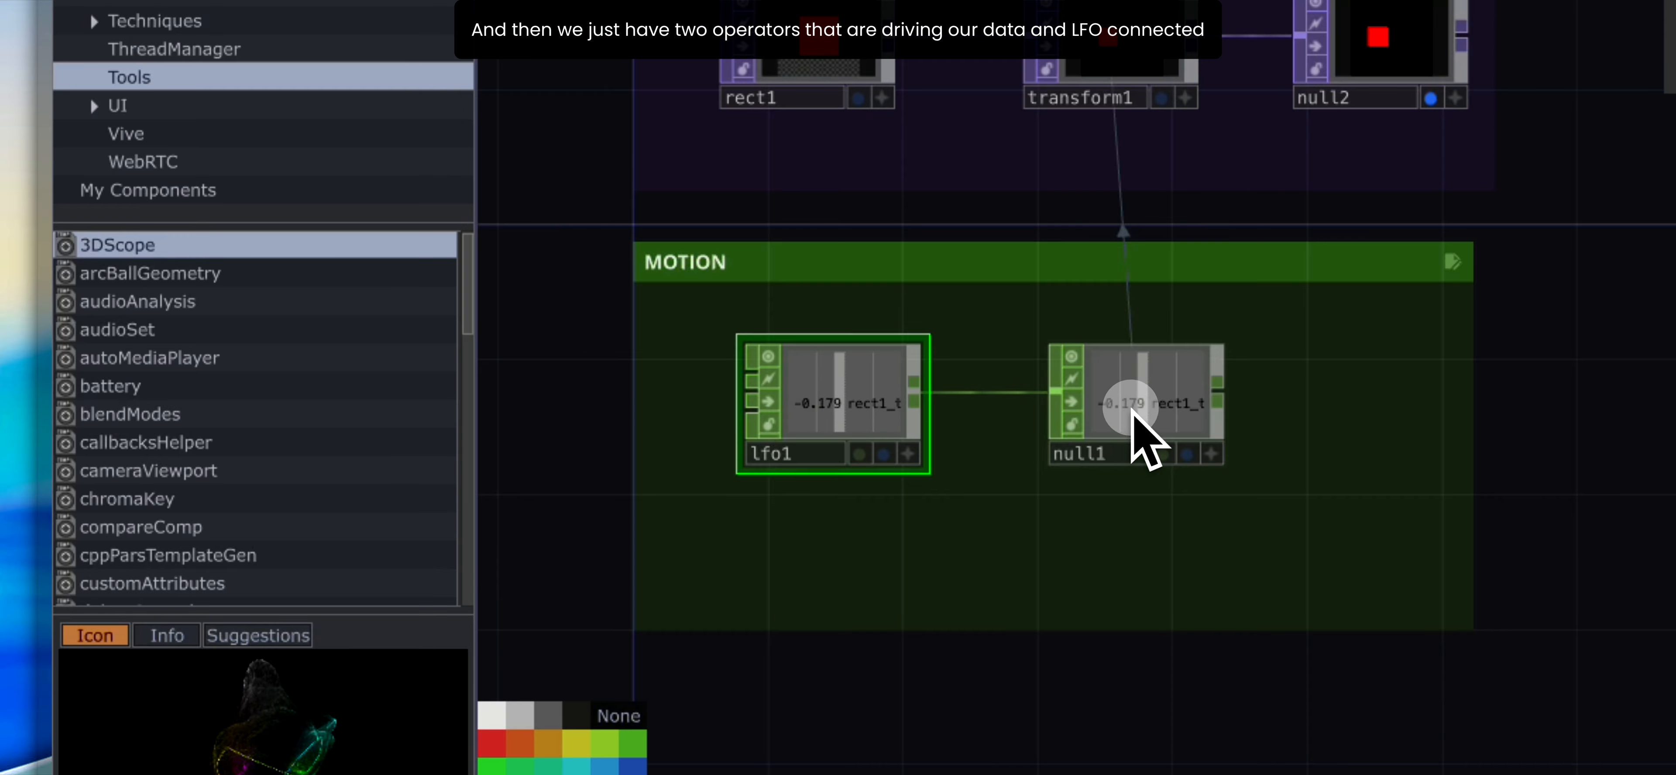
{"action": "left_click", "coordinate": [1122, 414]}
{"action": "left_click", "coordinate": [886, 403]}
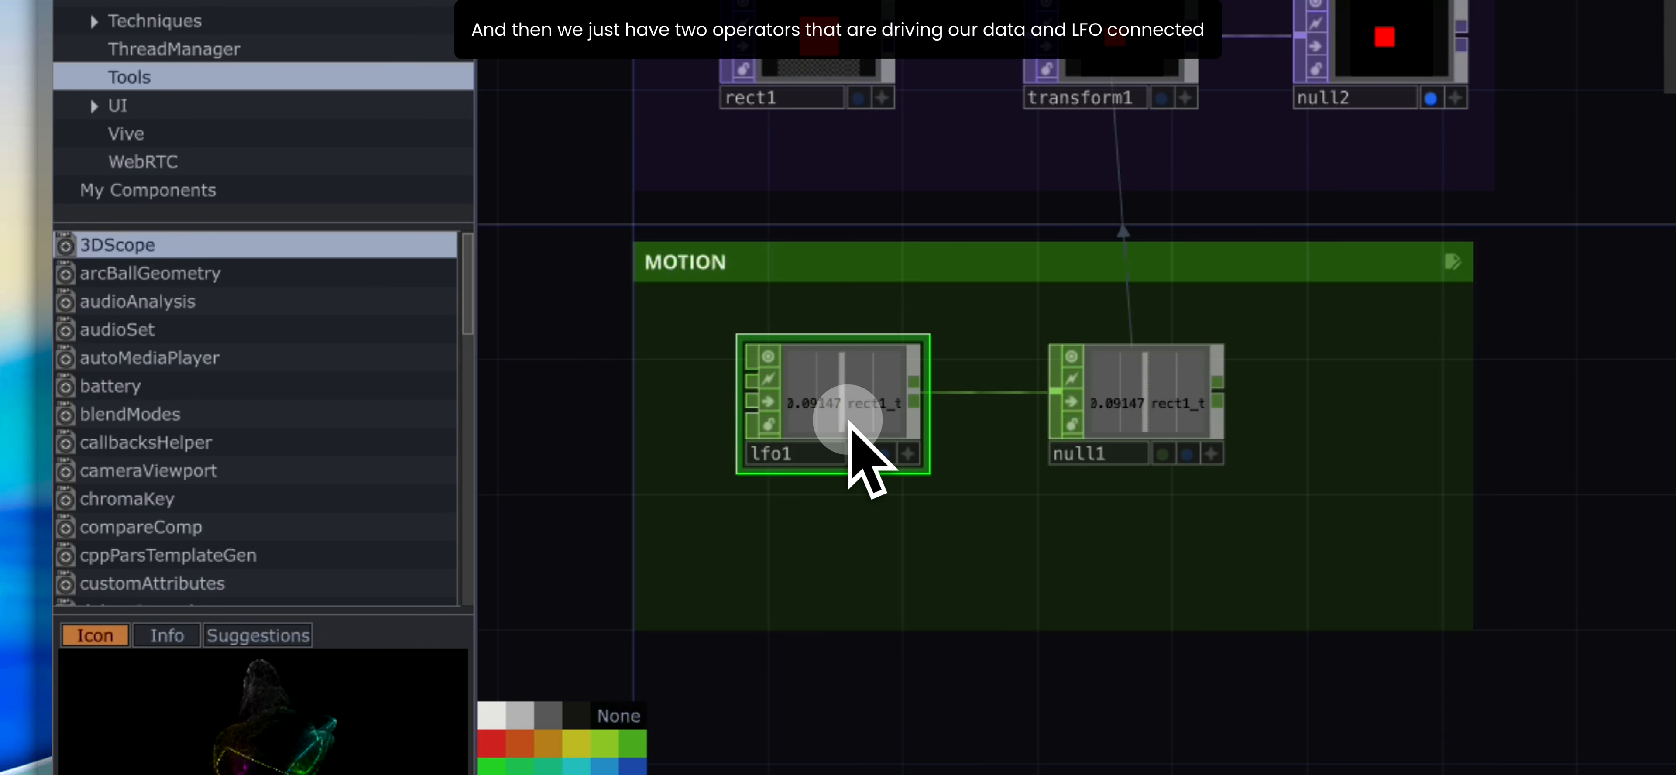
{"action": "left_click", "coordinate": [1111, 393]}
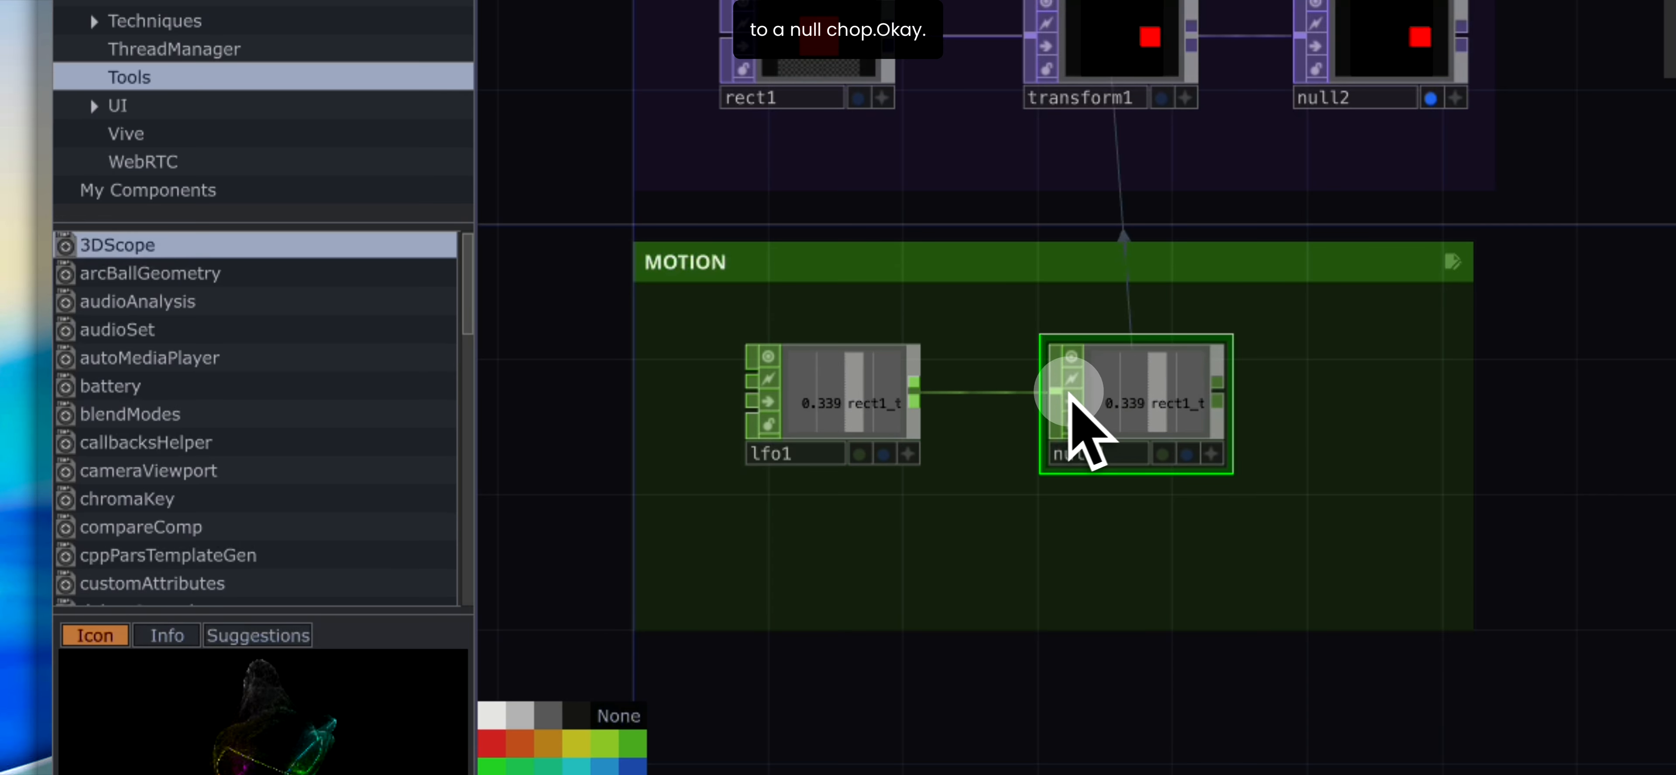
{"action": "left_click", "coordinate": [912, 401]}
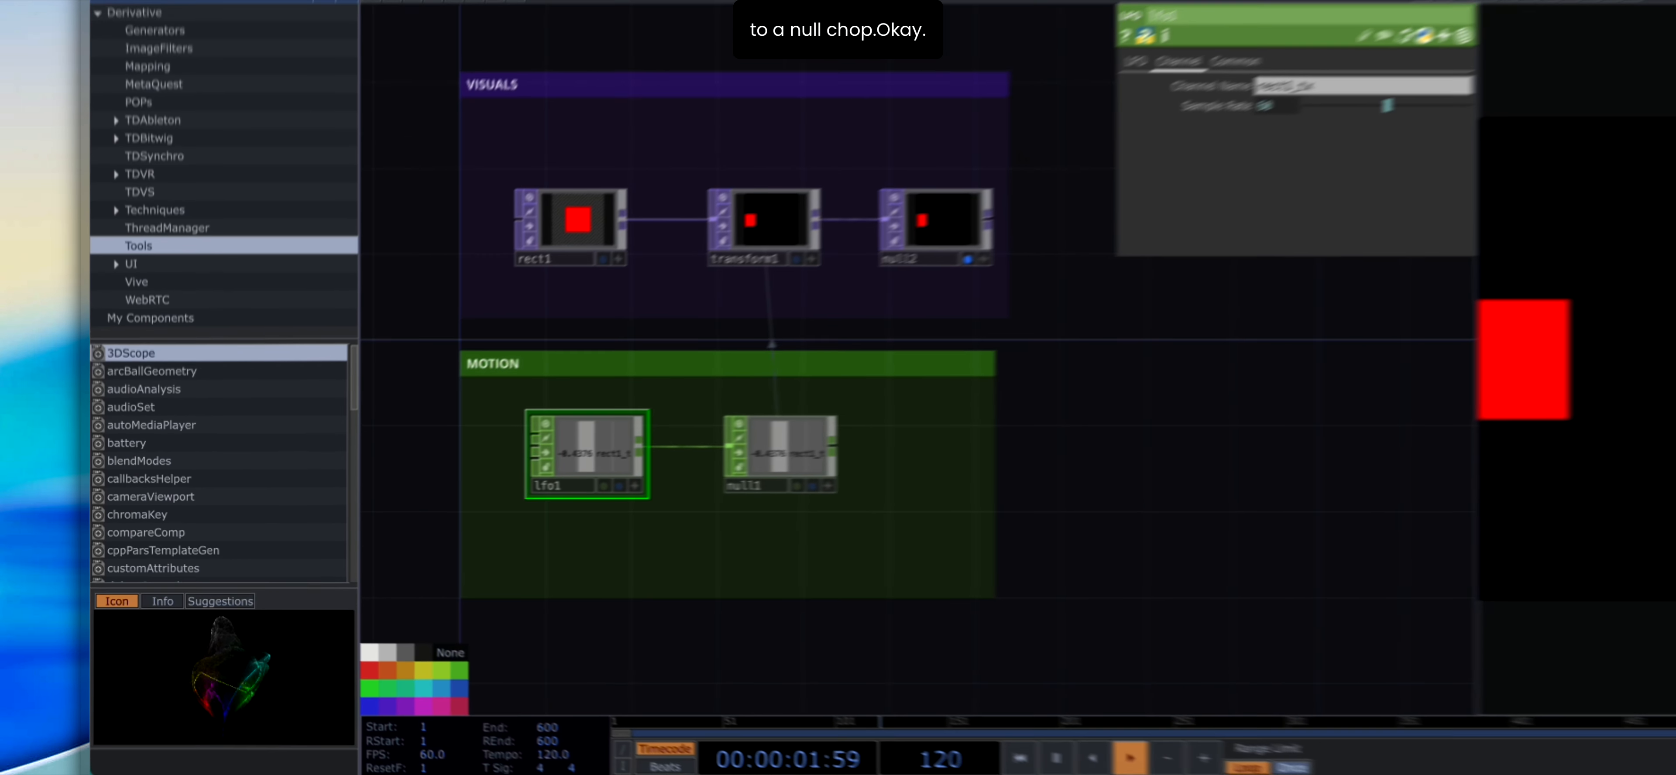
- Clear the network by deleting all operators along with the VISUALS and MOTION boxes
{"action": "scroll", "coordinate": [856, 406], "scroll_direction": "down", "scroll_amount": 1}
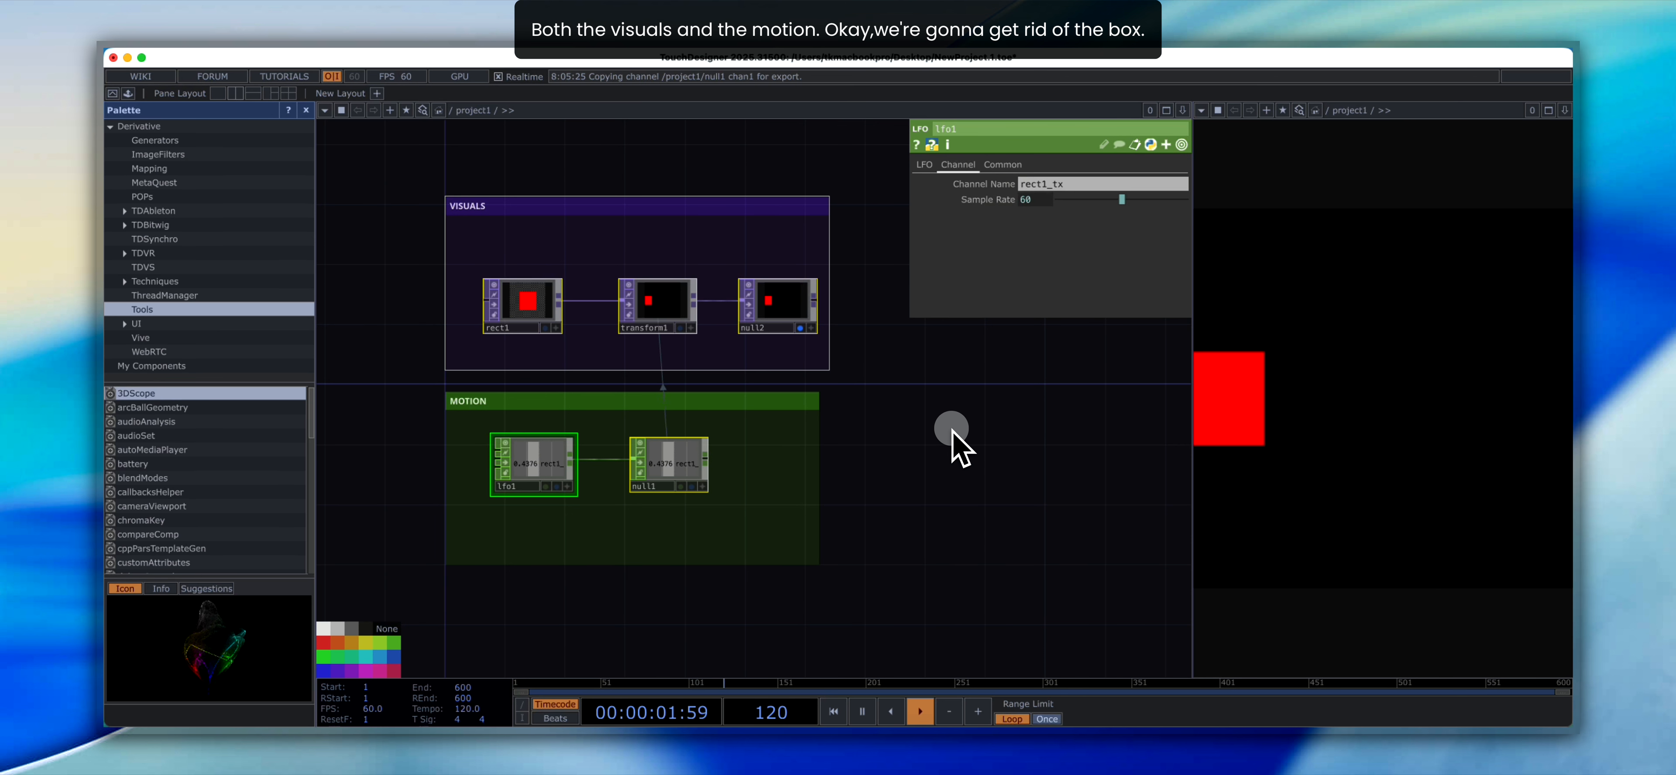
{"action": "key", "text": "Delete"}
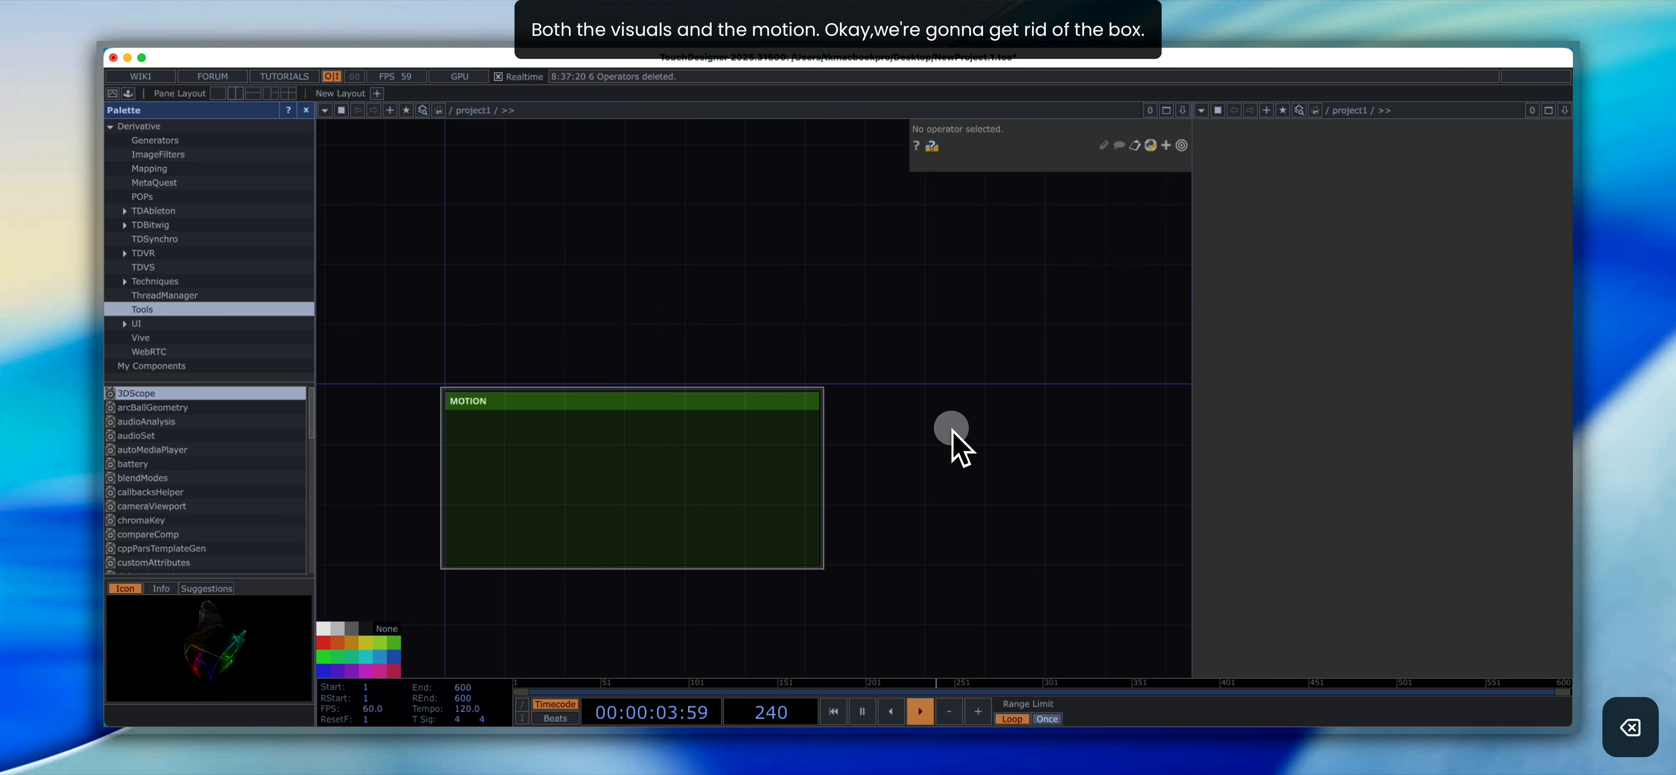
{"action": "left_click", "coordinate": [765, 450]}
{"action": "key", "text": "Delete"}
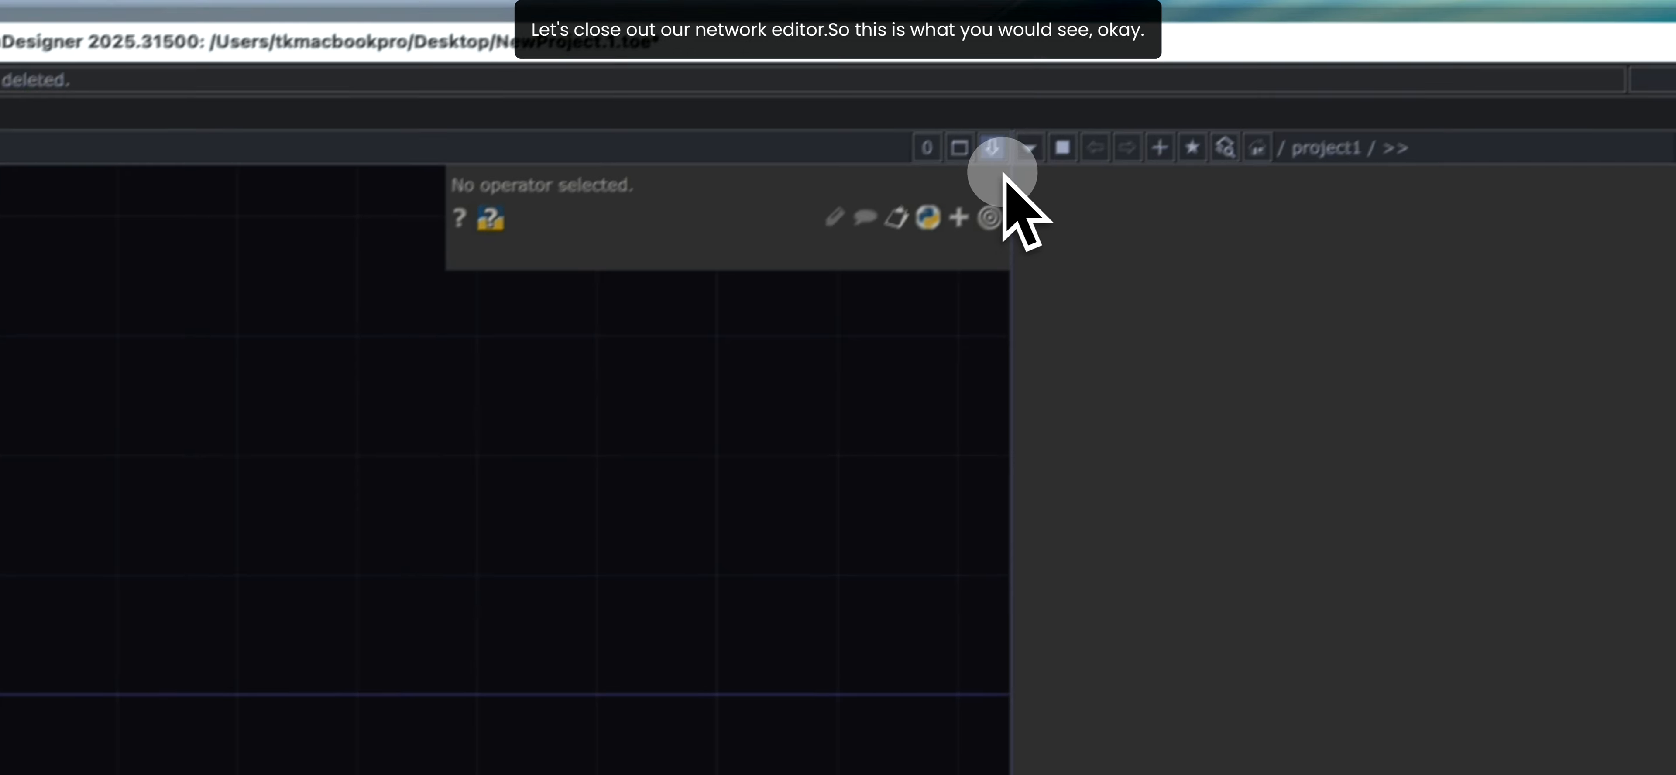
- Close the second pane so the network editor fills the workspace
{"action": "left_click", "coordinate": [989, 168]}
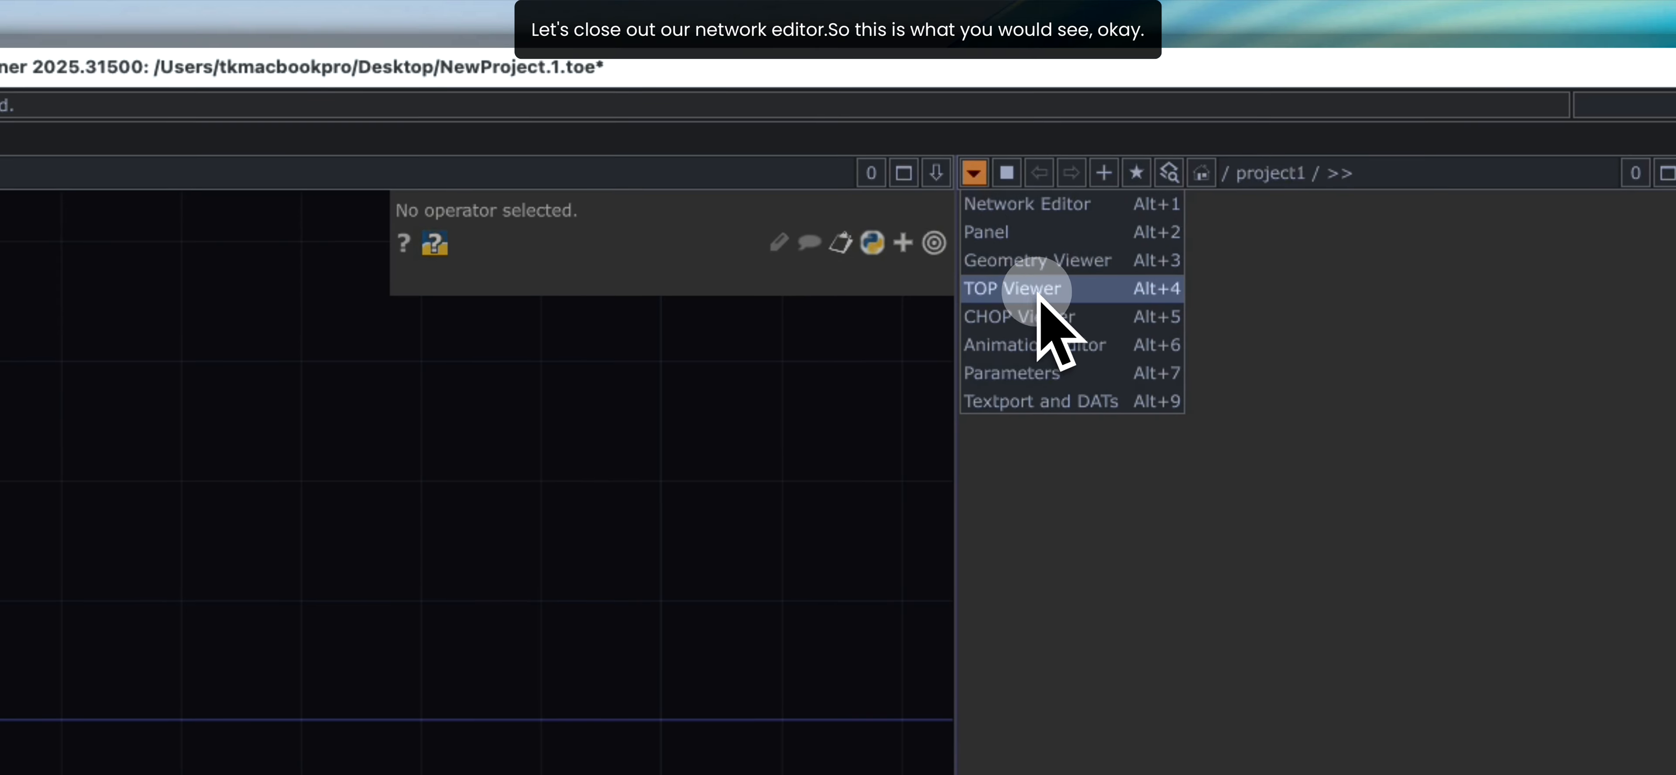
{"action": "left_click", "coordinate": [1557, 172]}
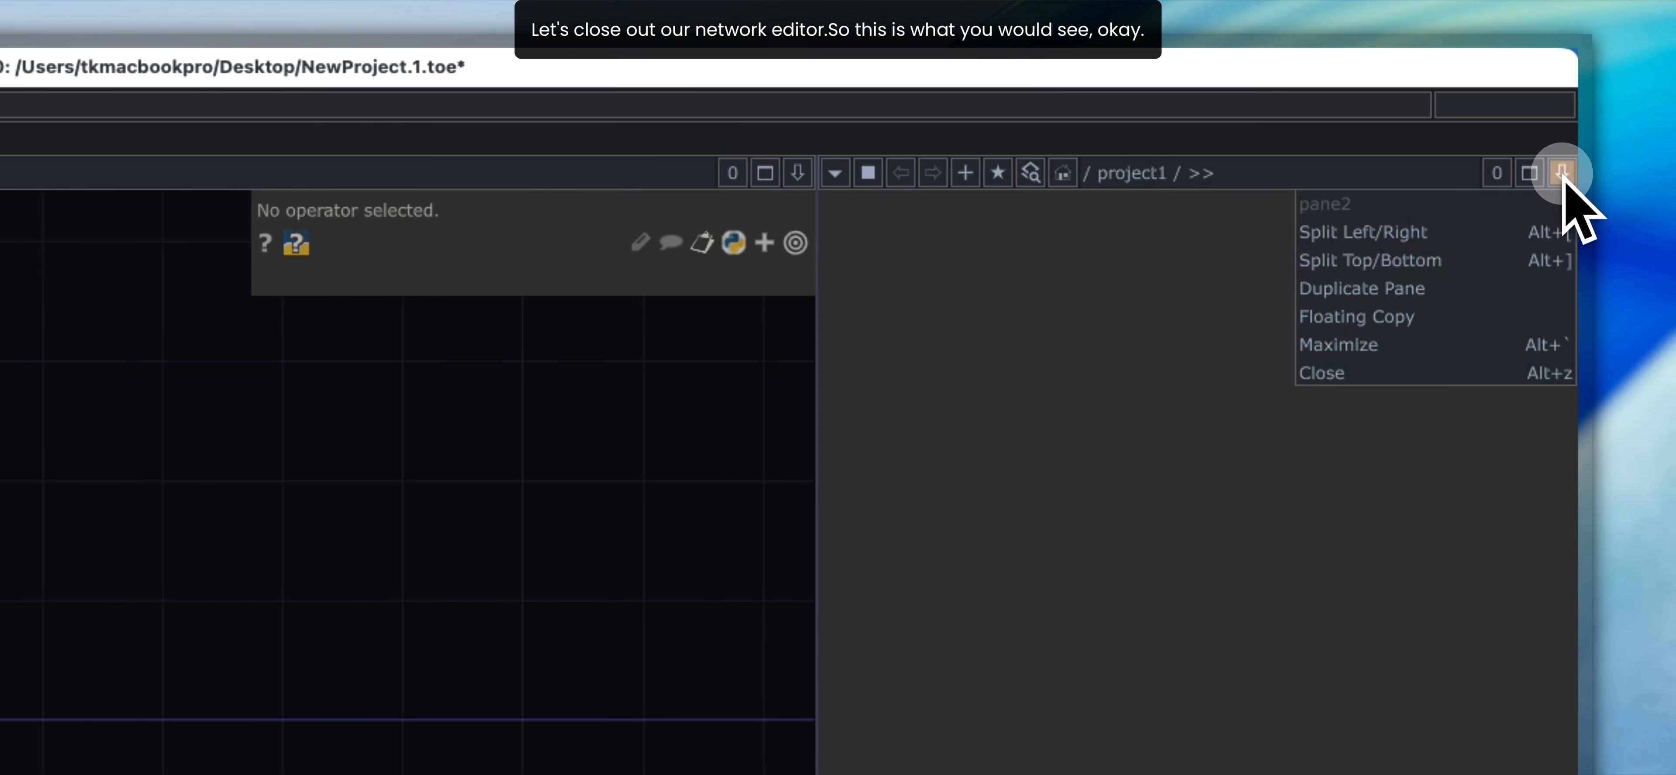
{"action": "left_click", "coordinate": [1477, 373]}
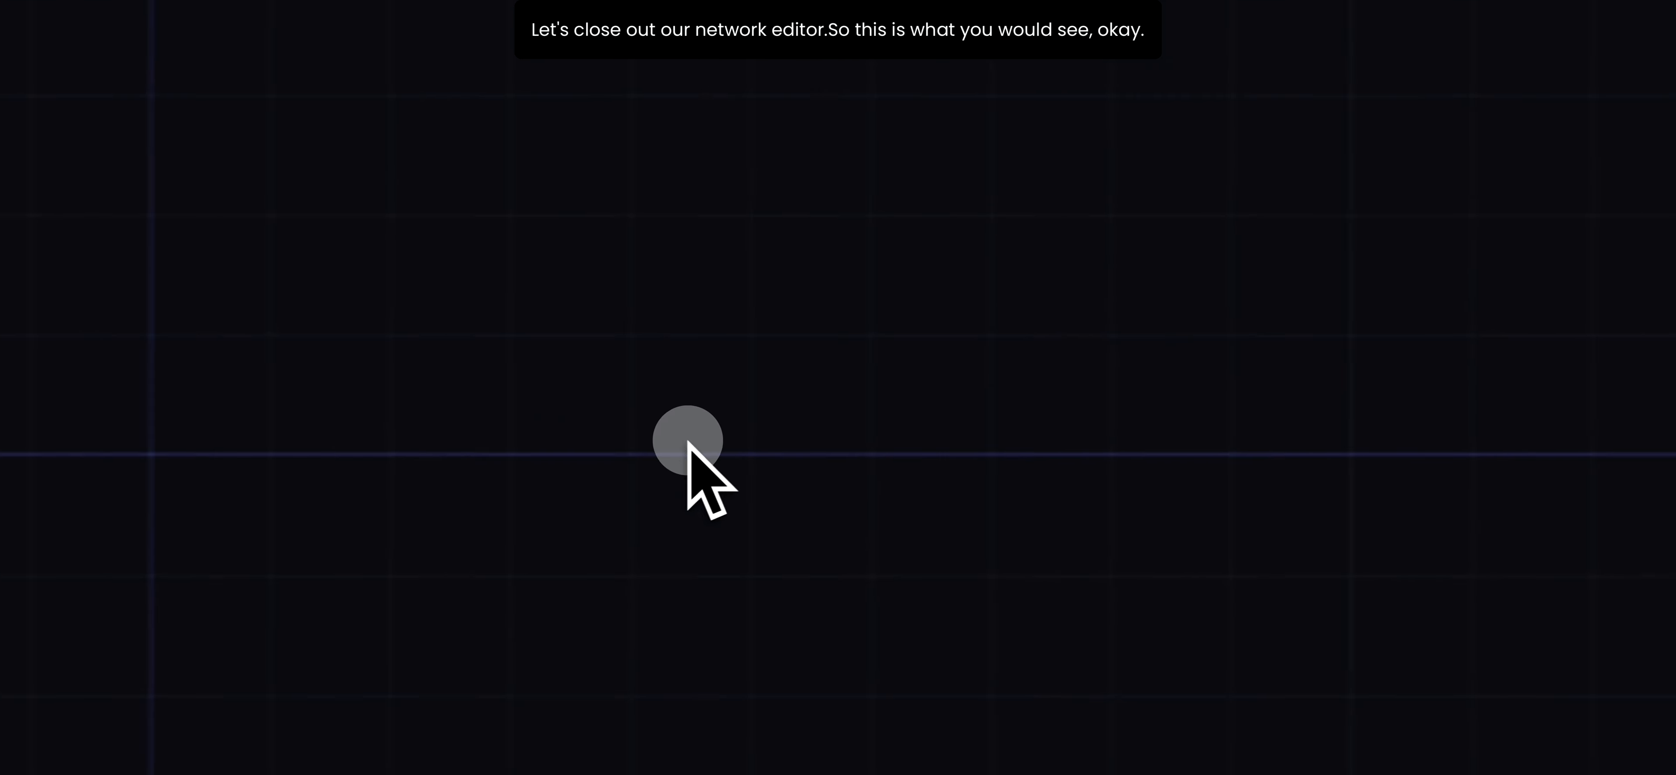
{"action": "left_click_drag", "start_coordinate": [451, 426], "coordinate": [877, 389]}
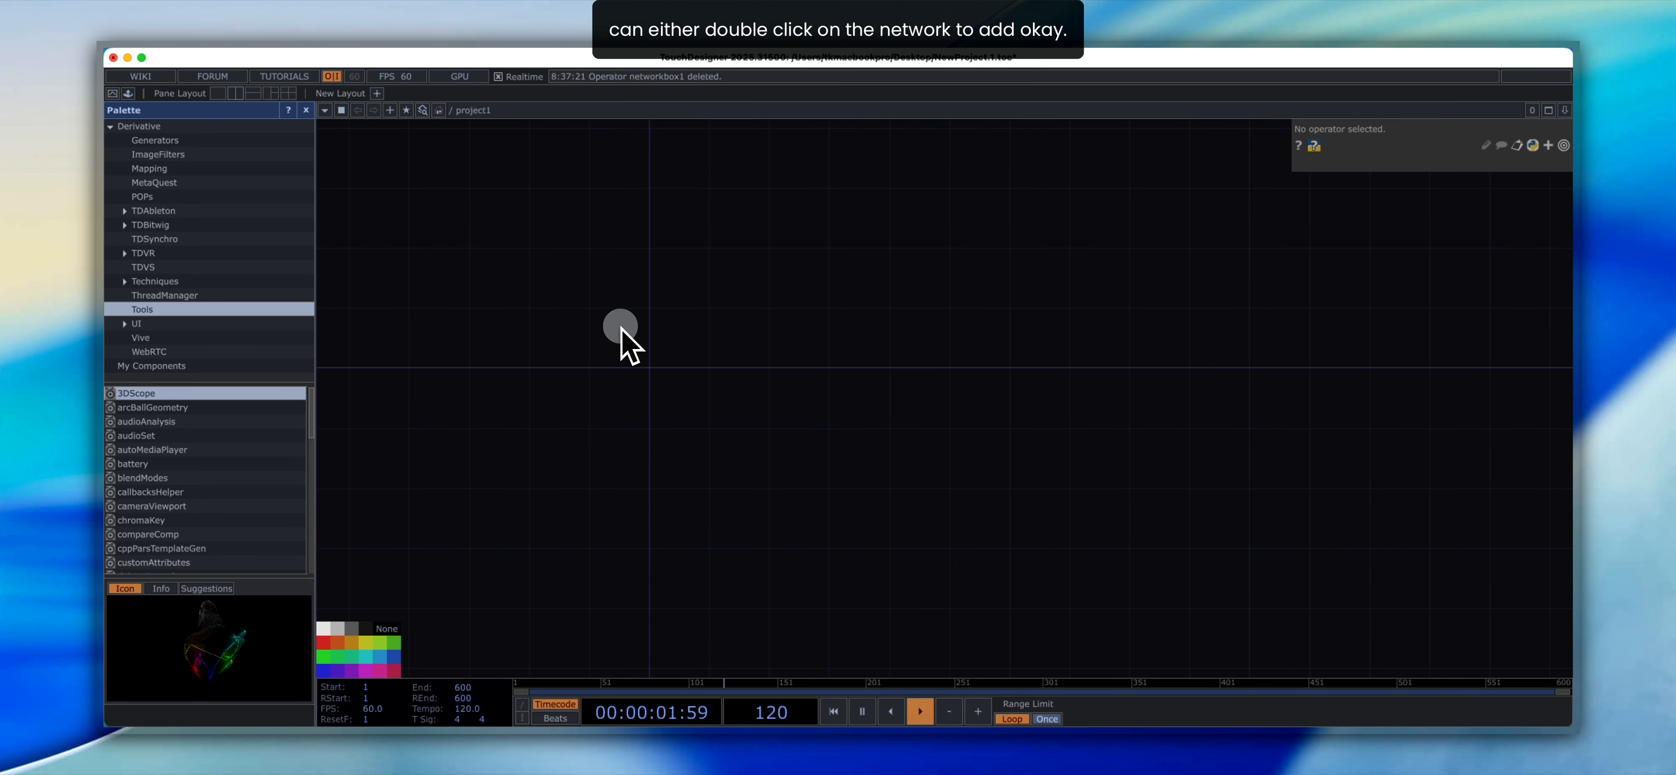
{"action": "double_click", "coordinate": [604, 294]}
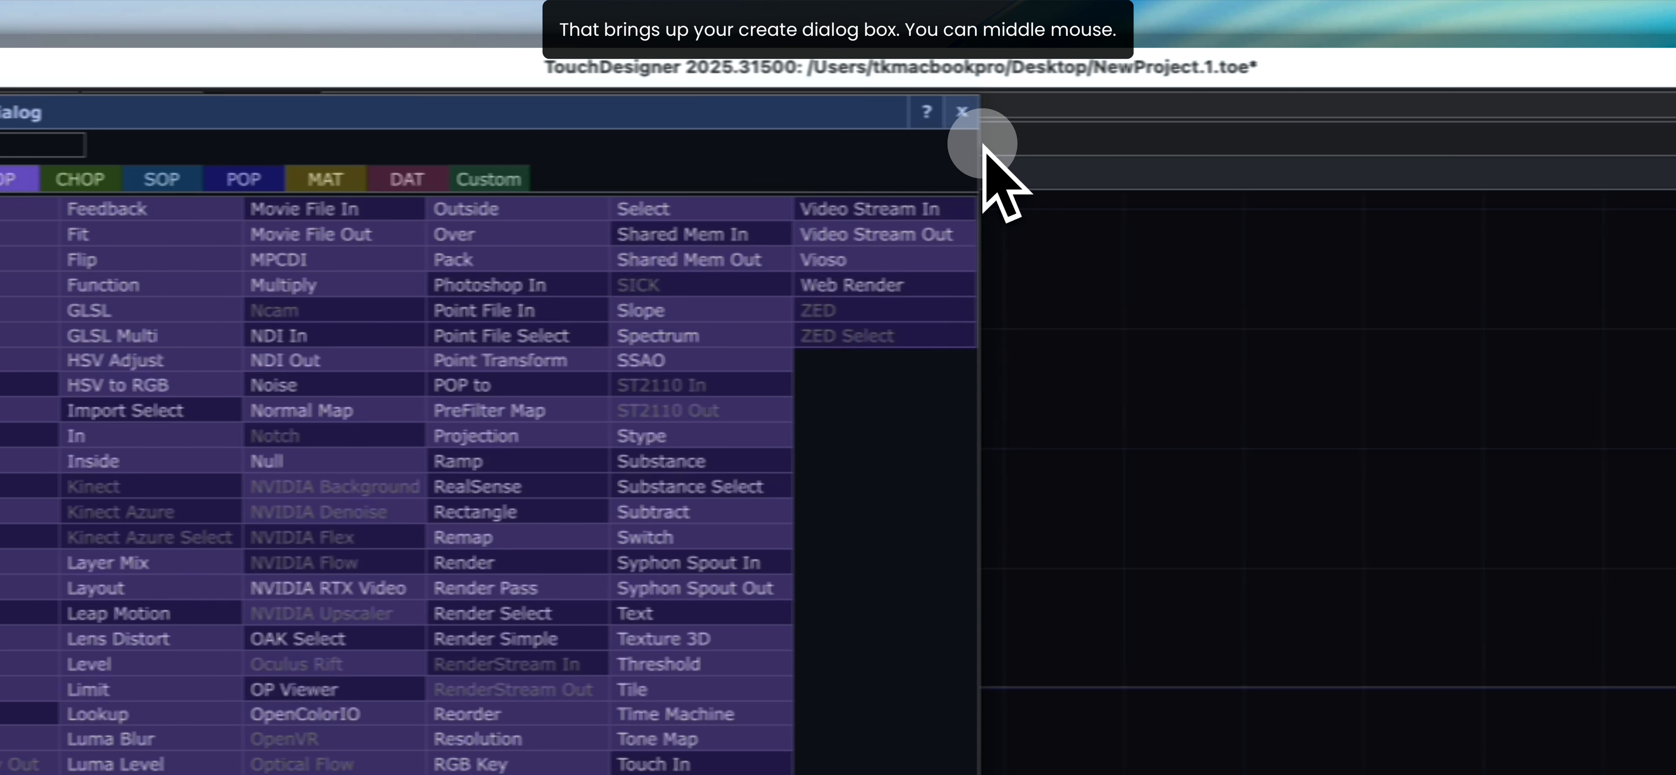
{"action": "left_click", "coordinate": [1115, 112]}
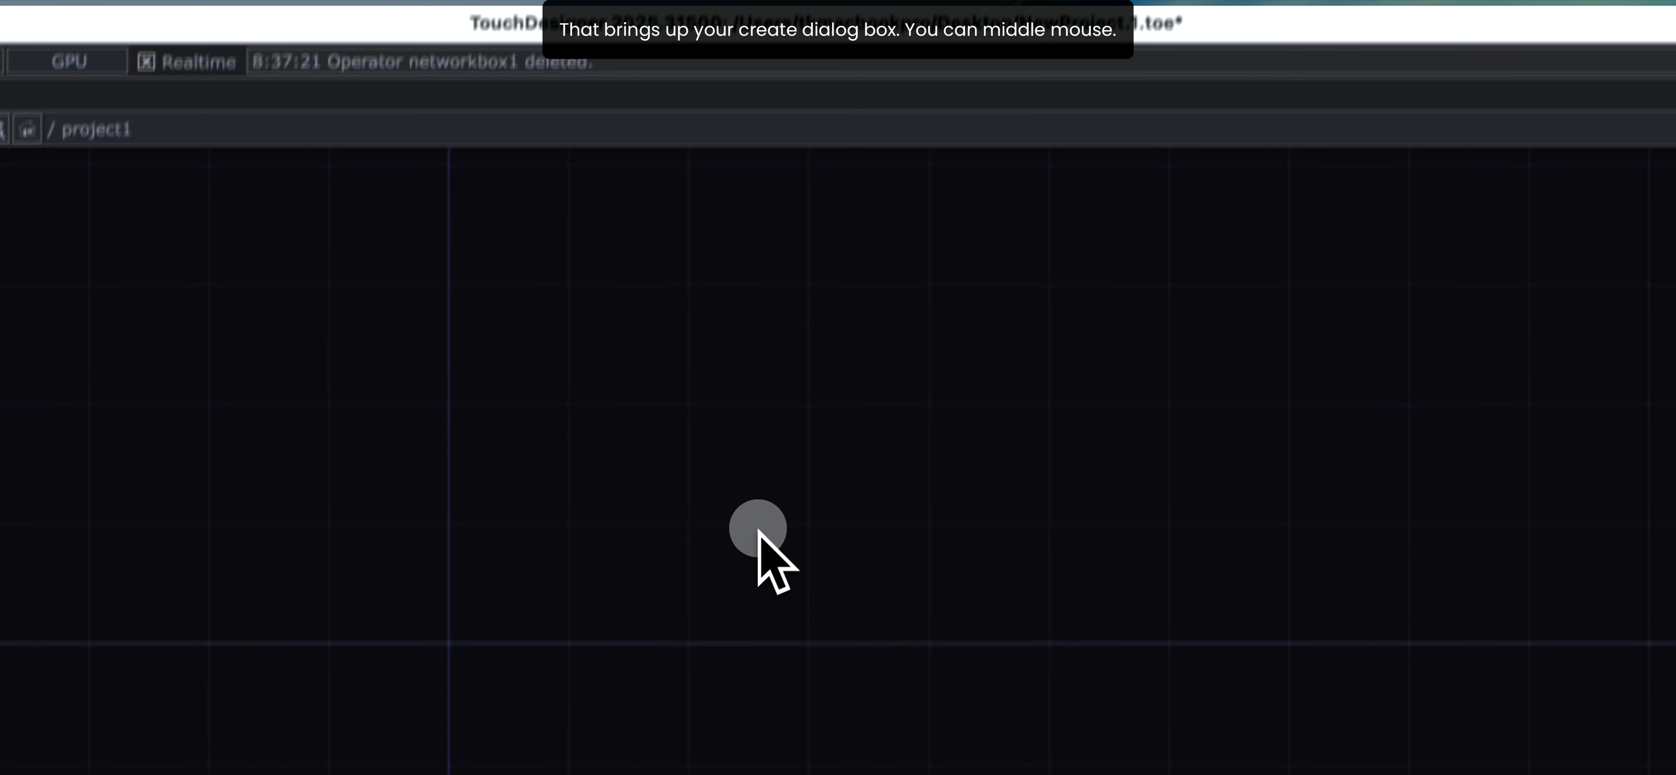
{"action": "double_click", "coordinate": [733, 557]}
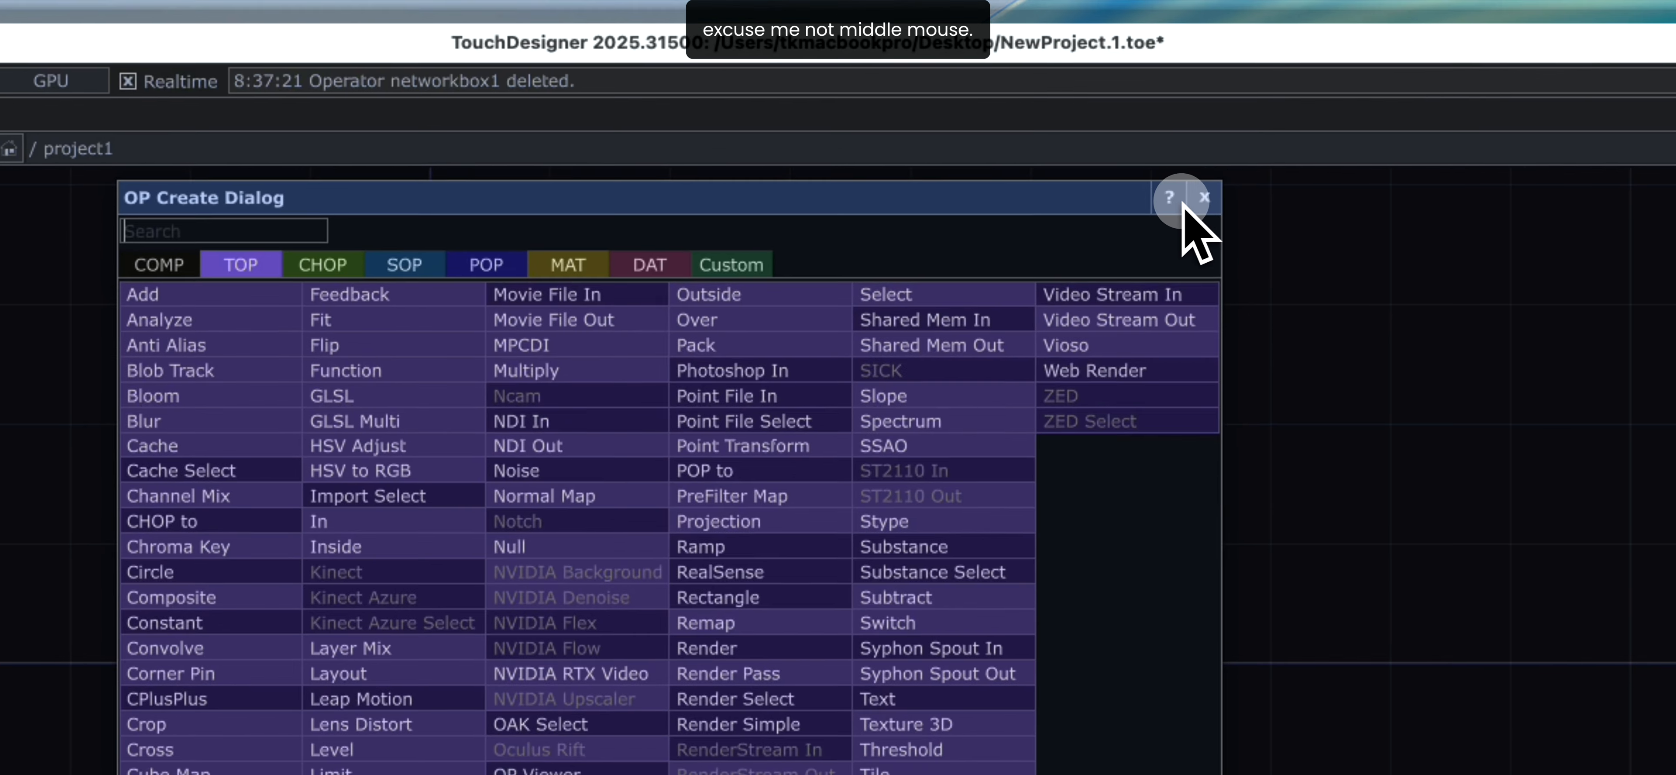
{"action": "left_click", "coordinate": [1248, 117]}
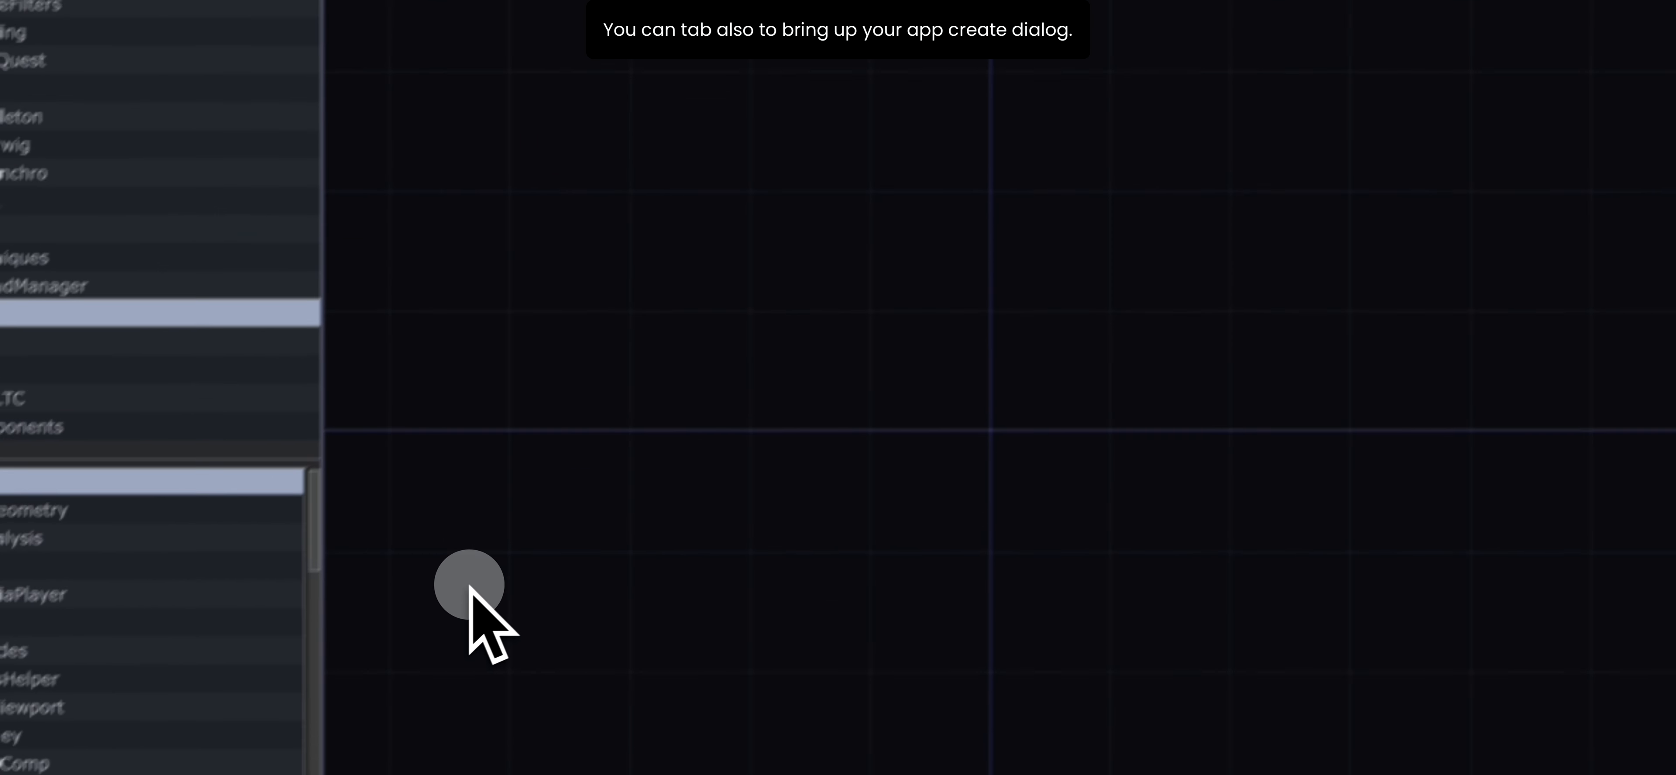
- Search the operator list for "Rec" and place a Rectangle TOP in the empty network
{"action": "key", "text": "Tab"}
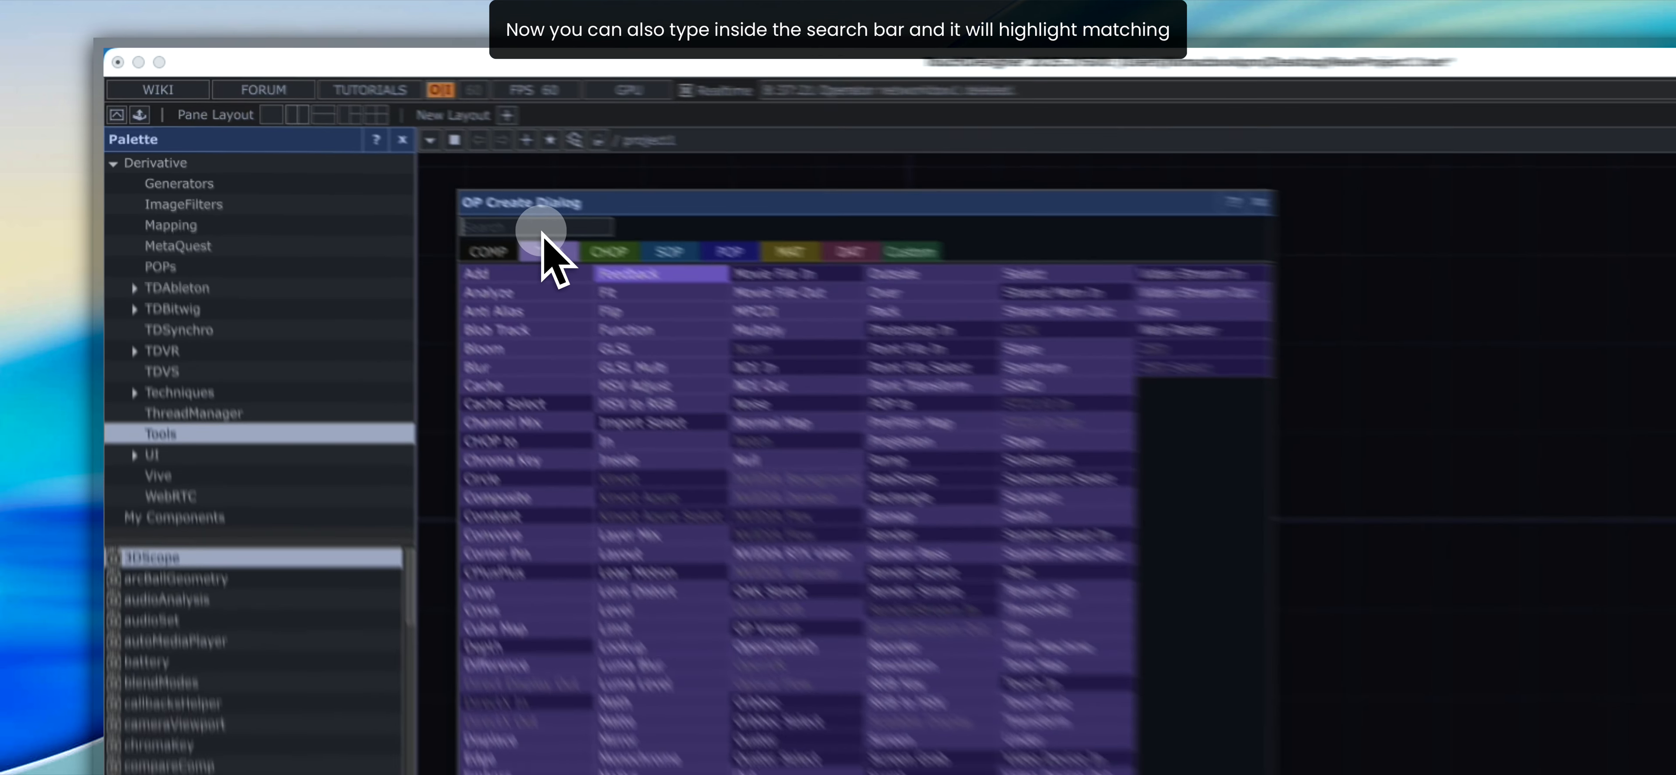
{"action": "type", "text": "Recrt"}
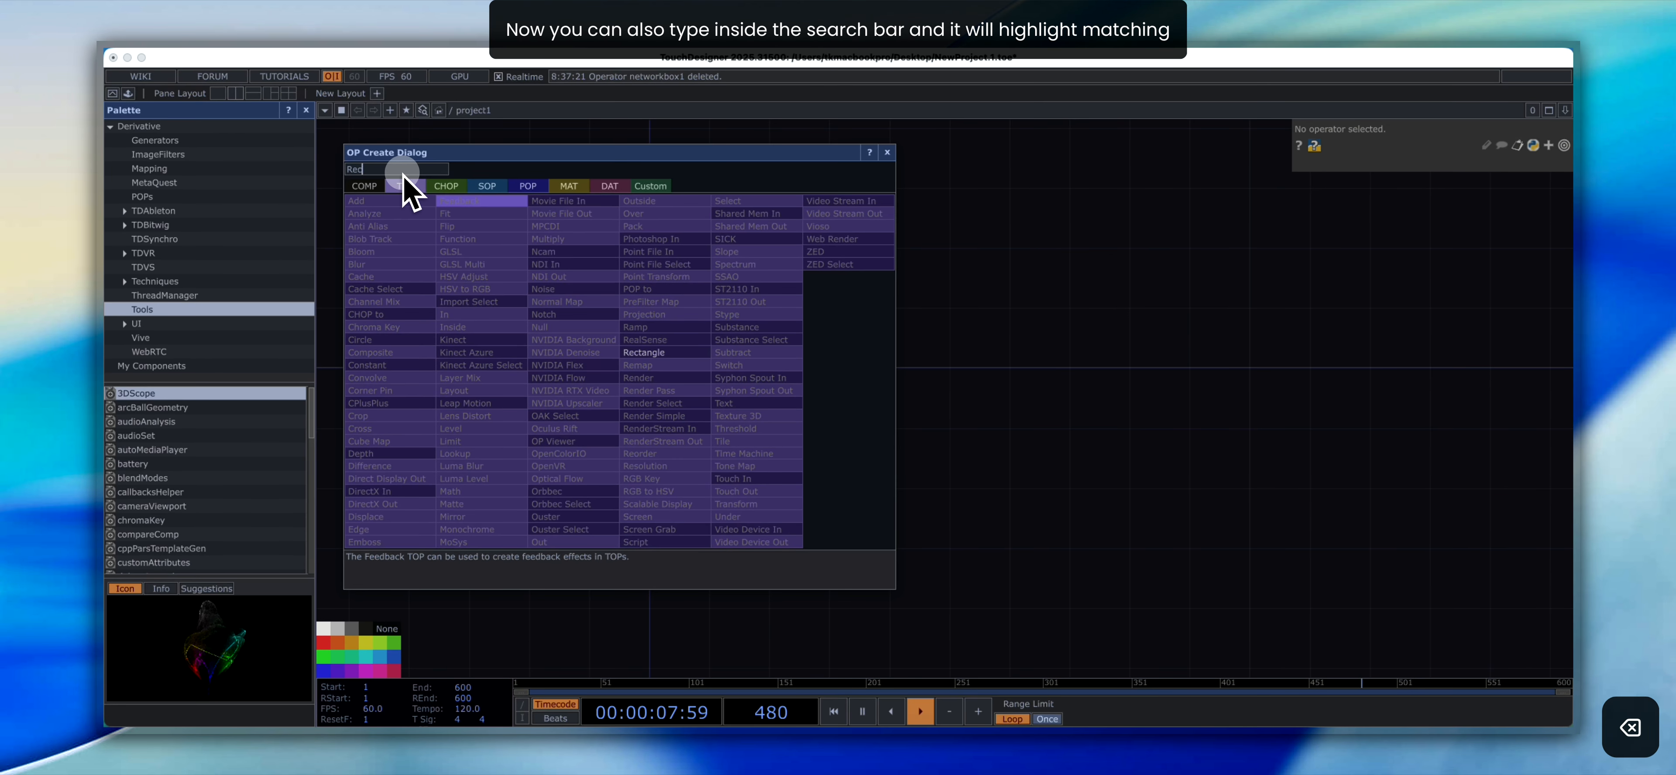
{"action": "left_click", "coordinate": [644, 352]}
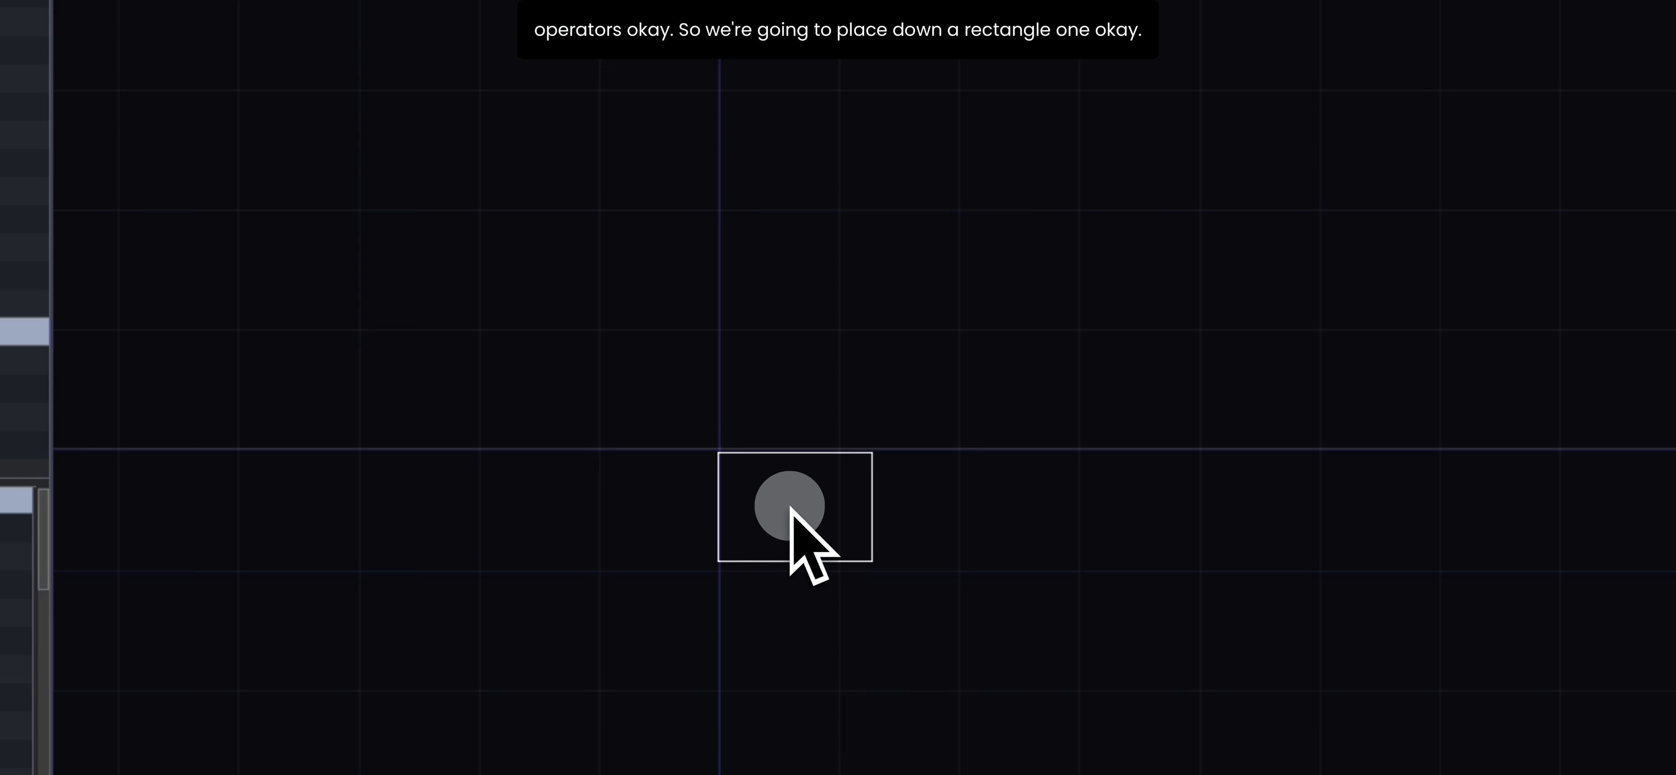
{"action": "left_click", "coordinate": [798, 389]}
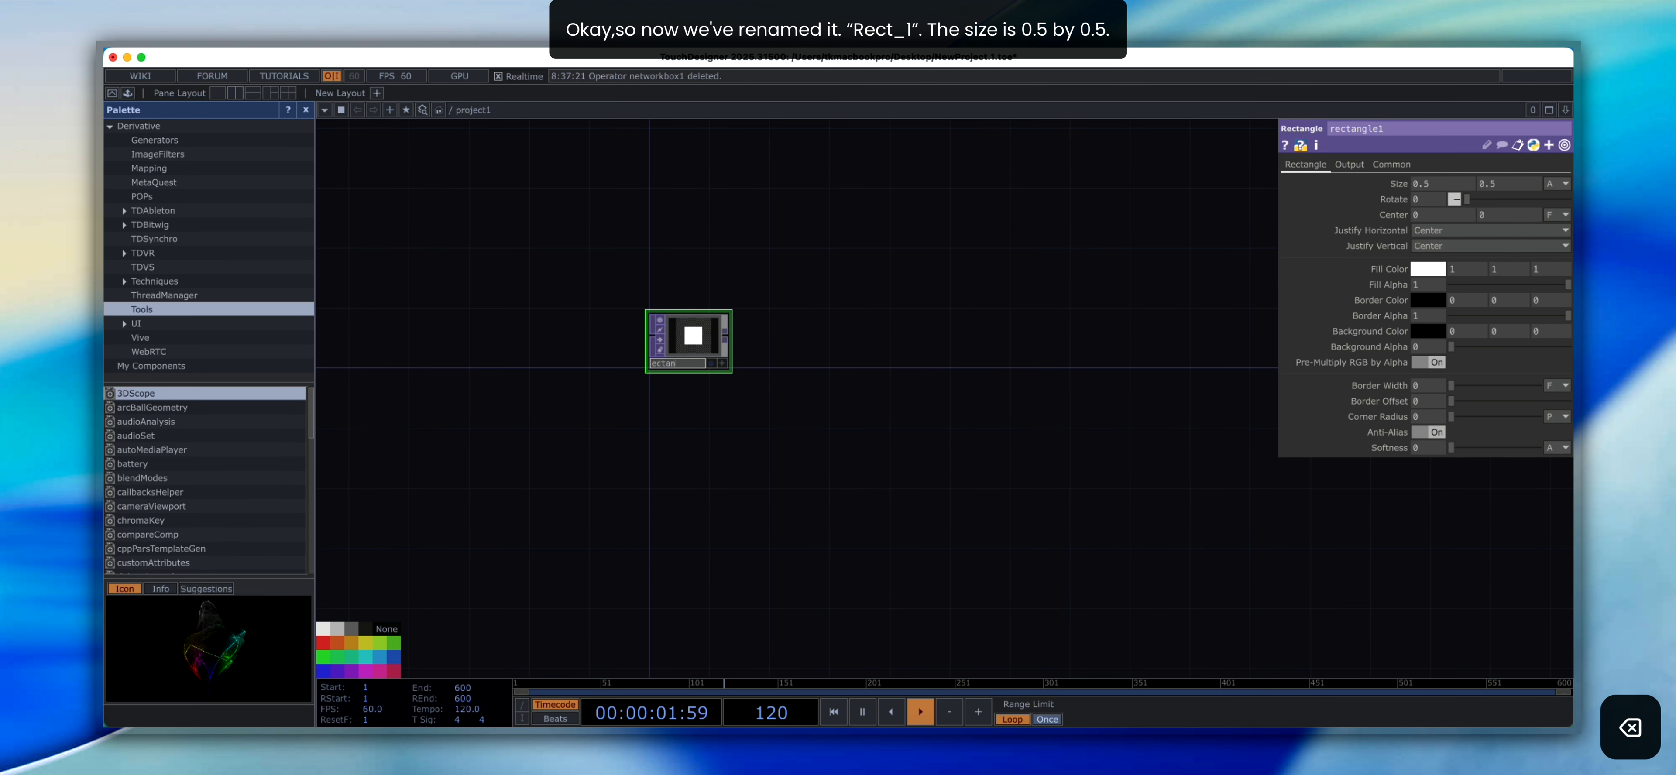
- Rename the Rectangle TOP as rect1
{"action": "key", "text": "BackSpace"}
{"action": "key", "text": "BackSpace"}
{"action": "type", "text": "1"}
{"action": "left_click", "coordinate": [714, 379]}
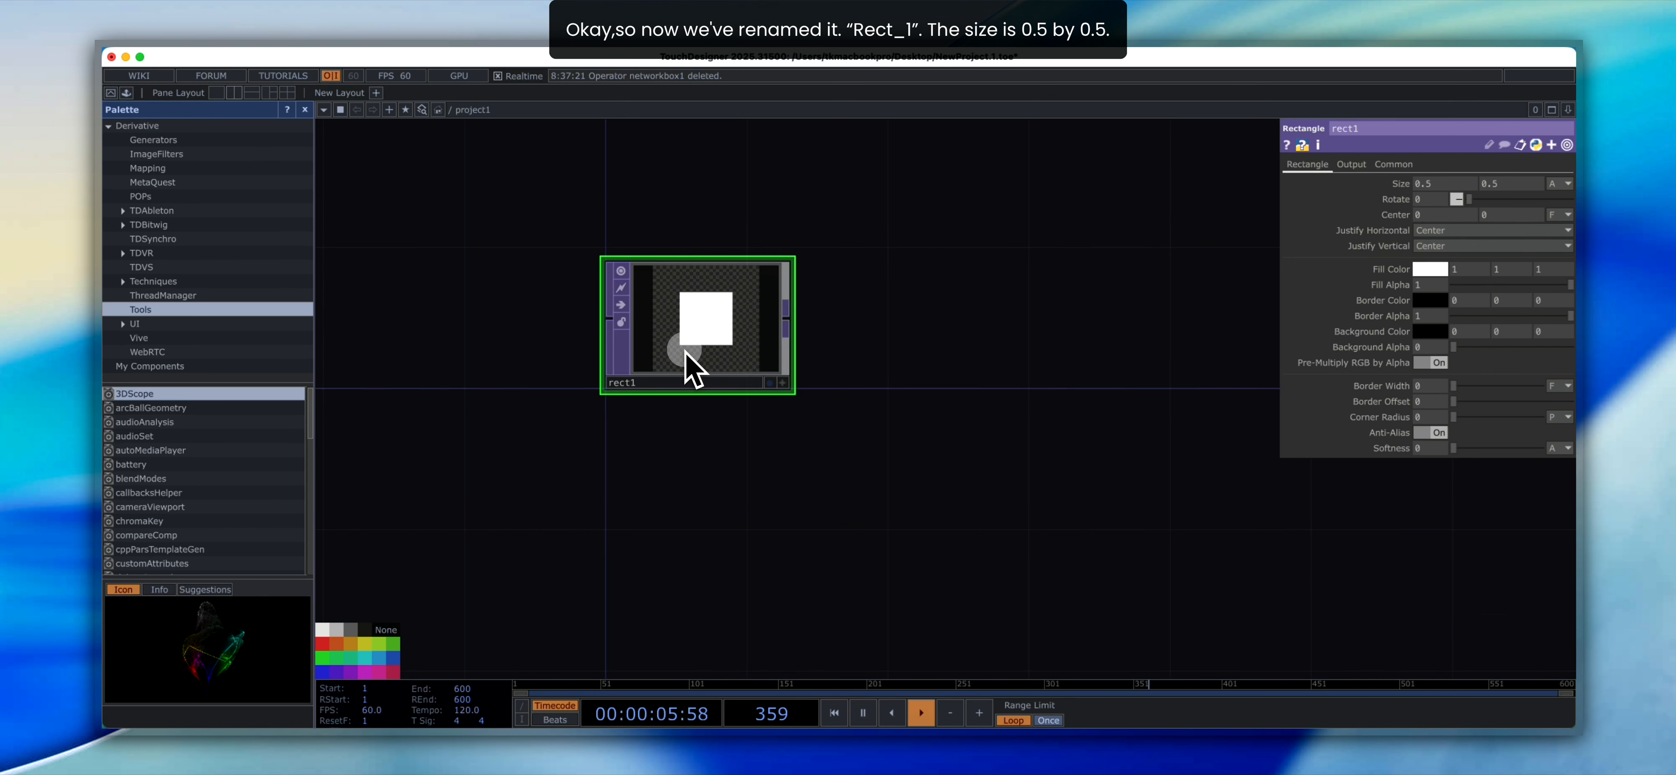
{"action": "left_click", "coordinate": [850, 388]}
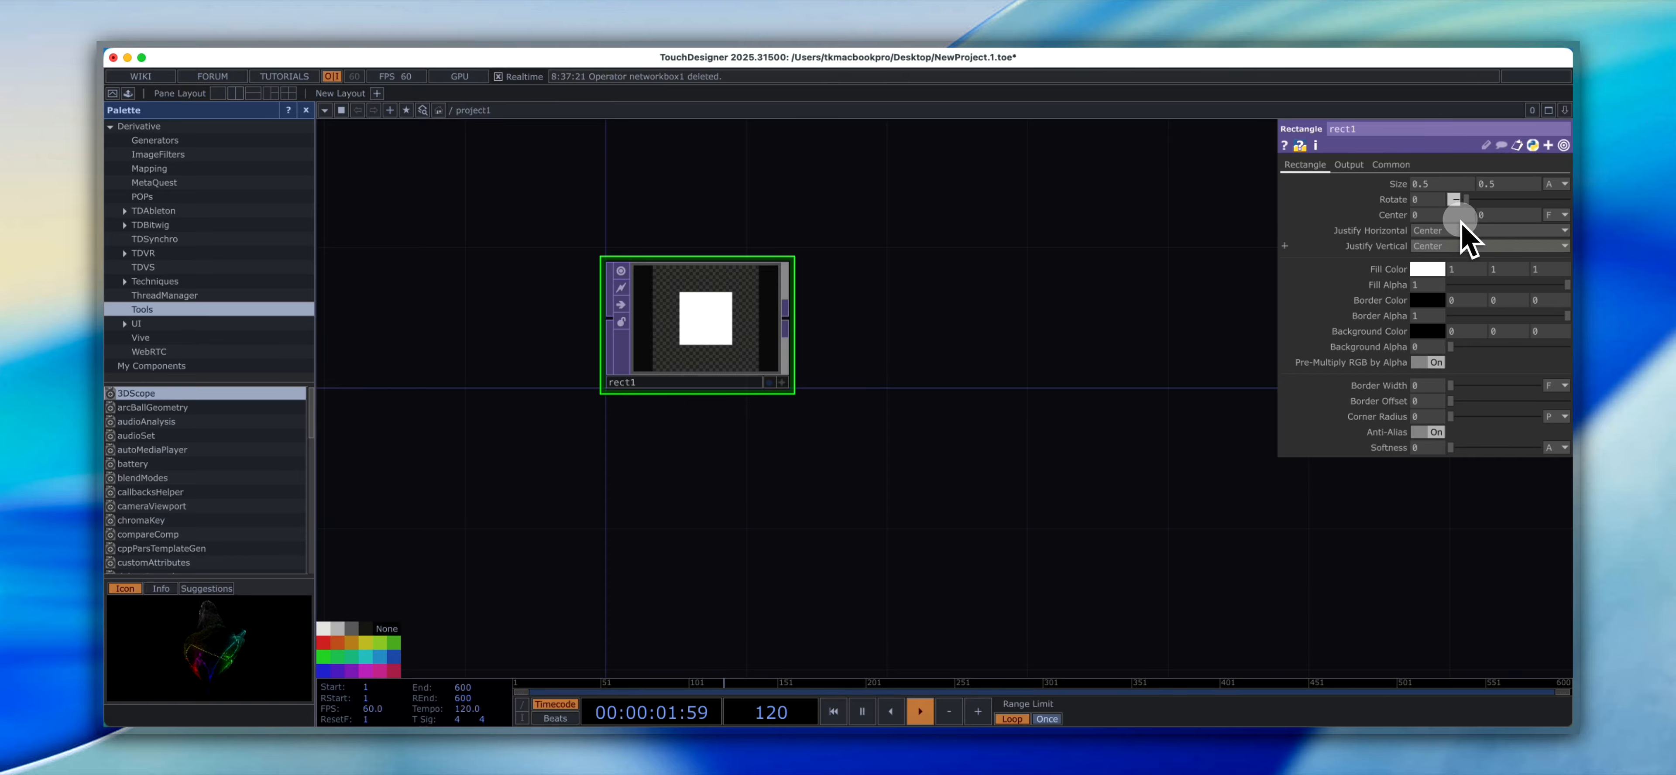
{"action": "left_click", "coordinate": [1100, 233]}
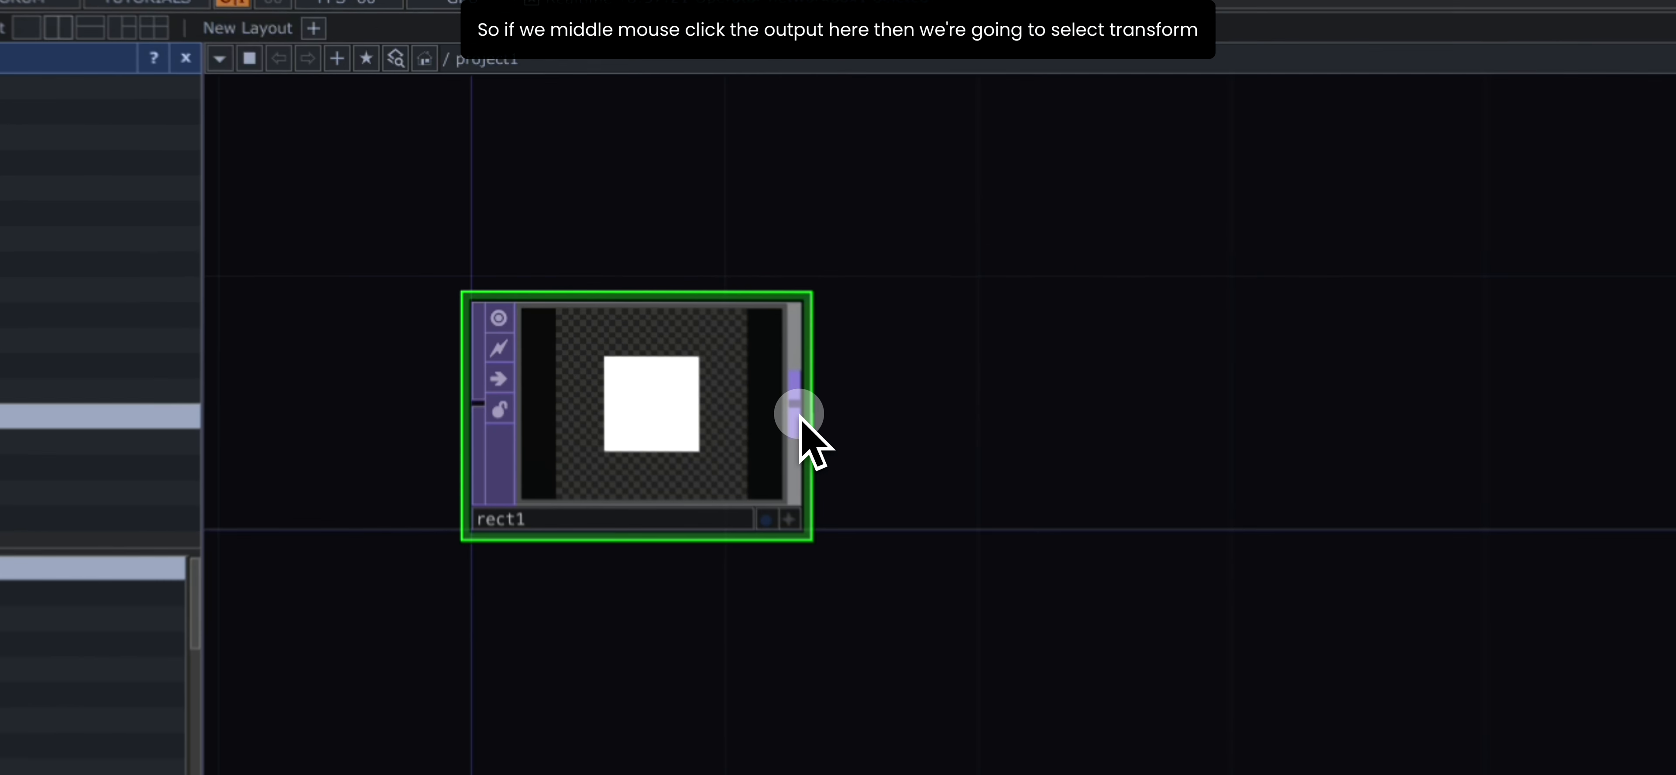
- Add a Transform TOP connected to the output of rect1 and place it beside the rectangle
{"action": "middle_click", "coordinate": [644, 303]}
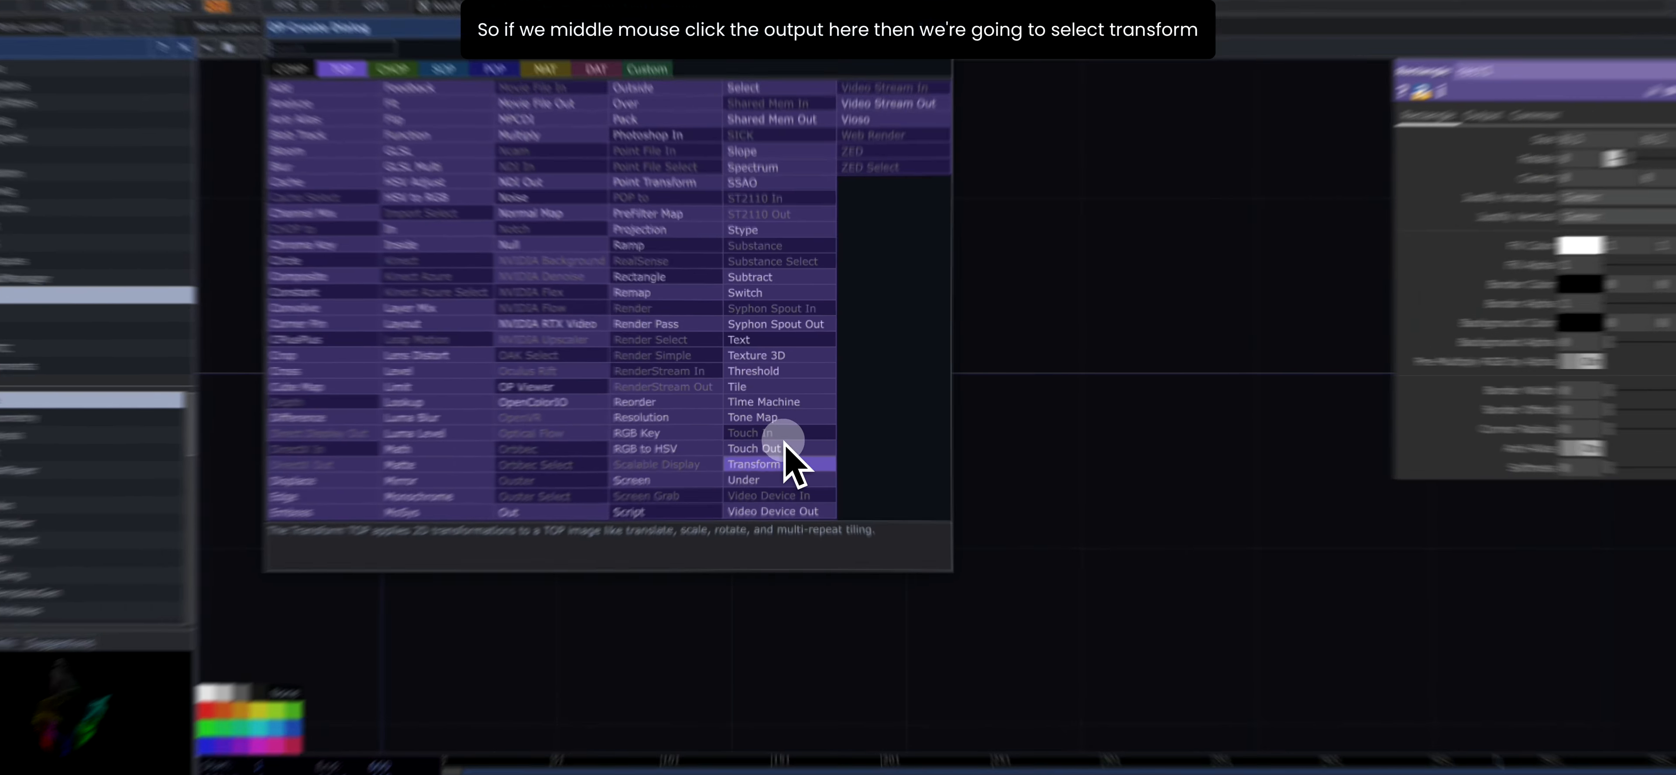
{"action": "left_click", "coordinate": [779, 446]}
{"action": "left_click", "coordinate": [814, 319]}
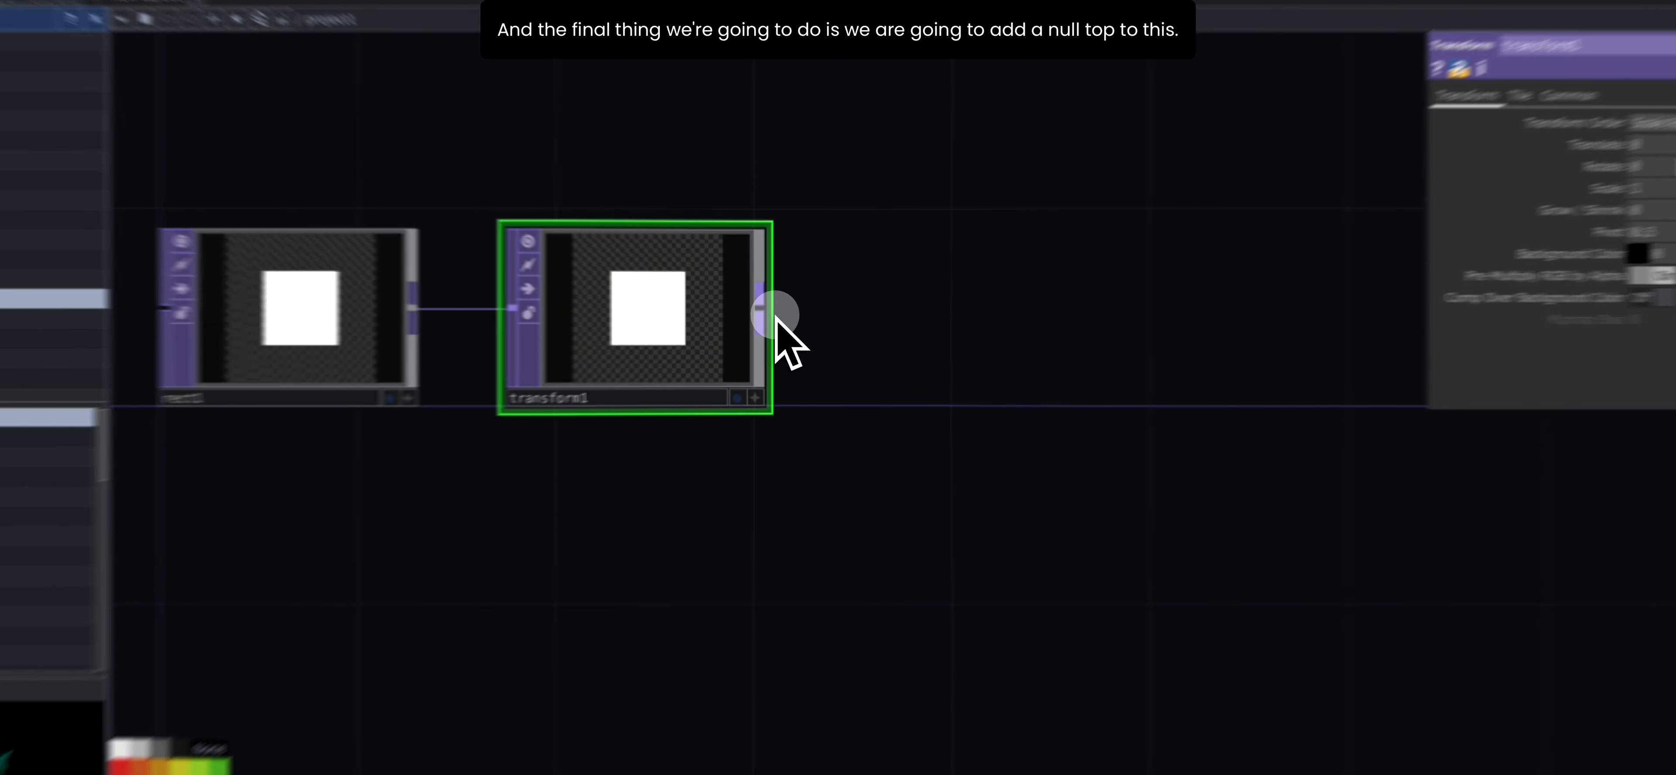
- Add a Null TOP connected to the output of transform1 and turn on its display flag
{"action": "middle_click", "coordinate": [733, 299]}
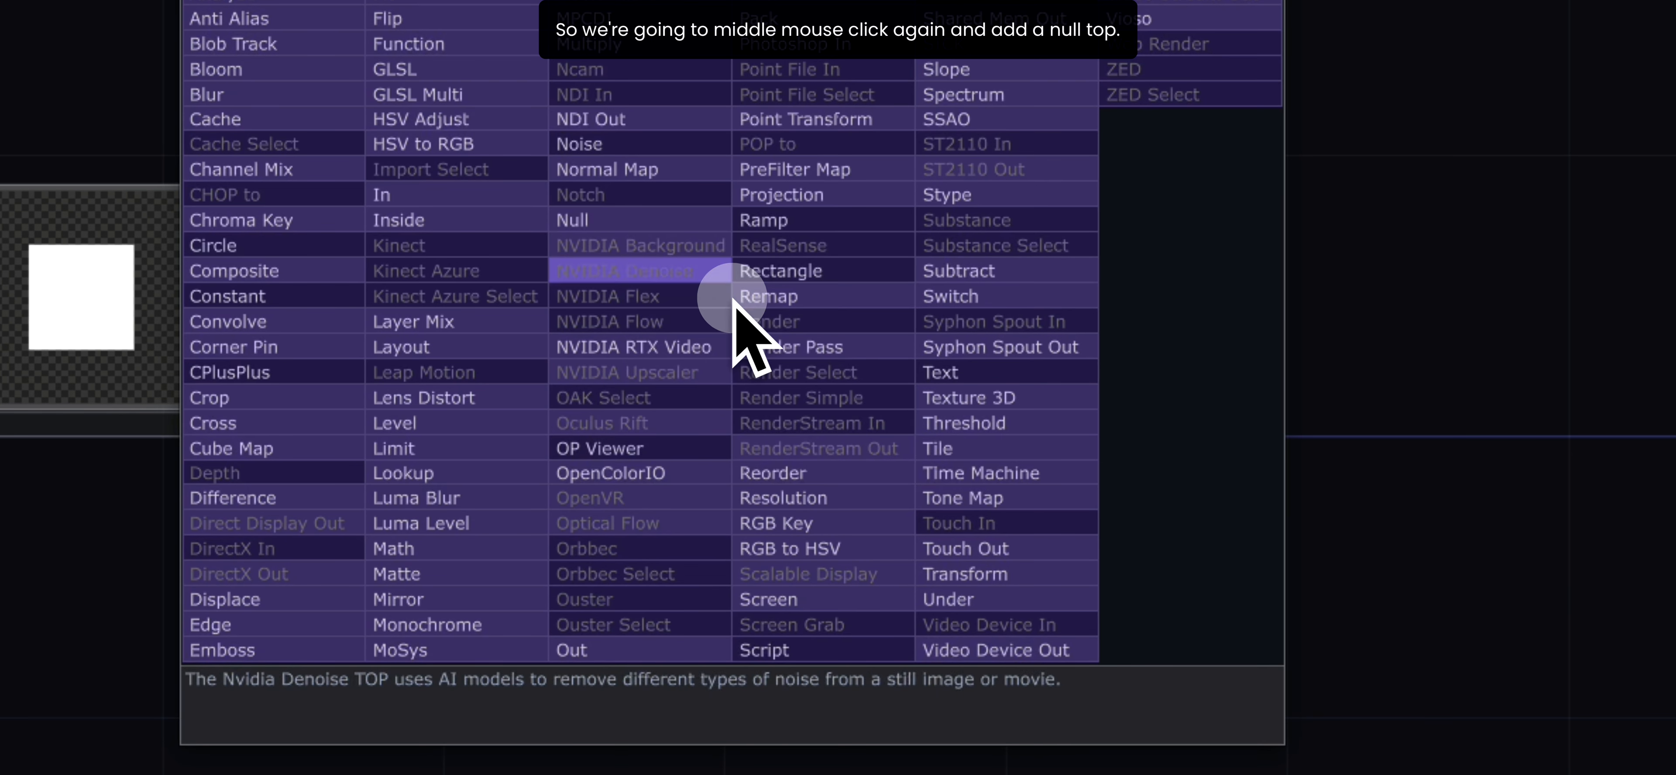
{"action": "left_click", "coordinate": [582, 217]}
{"action": "left_click", "coordinate": [1090, 296]}
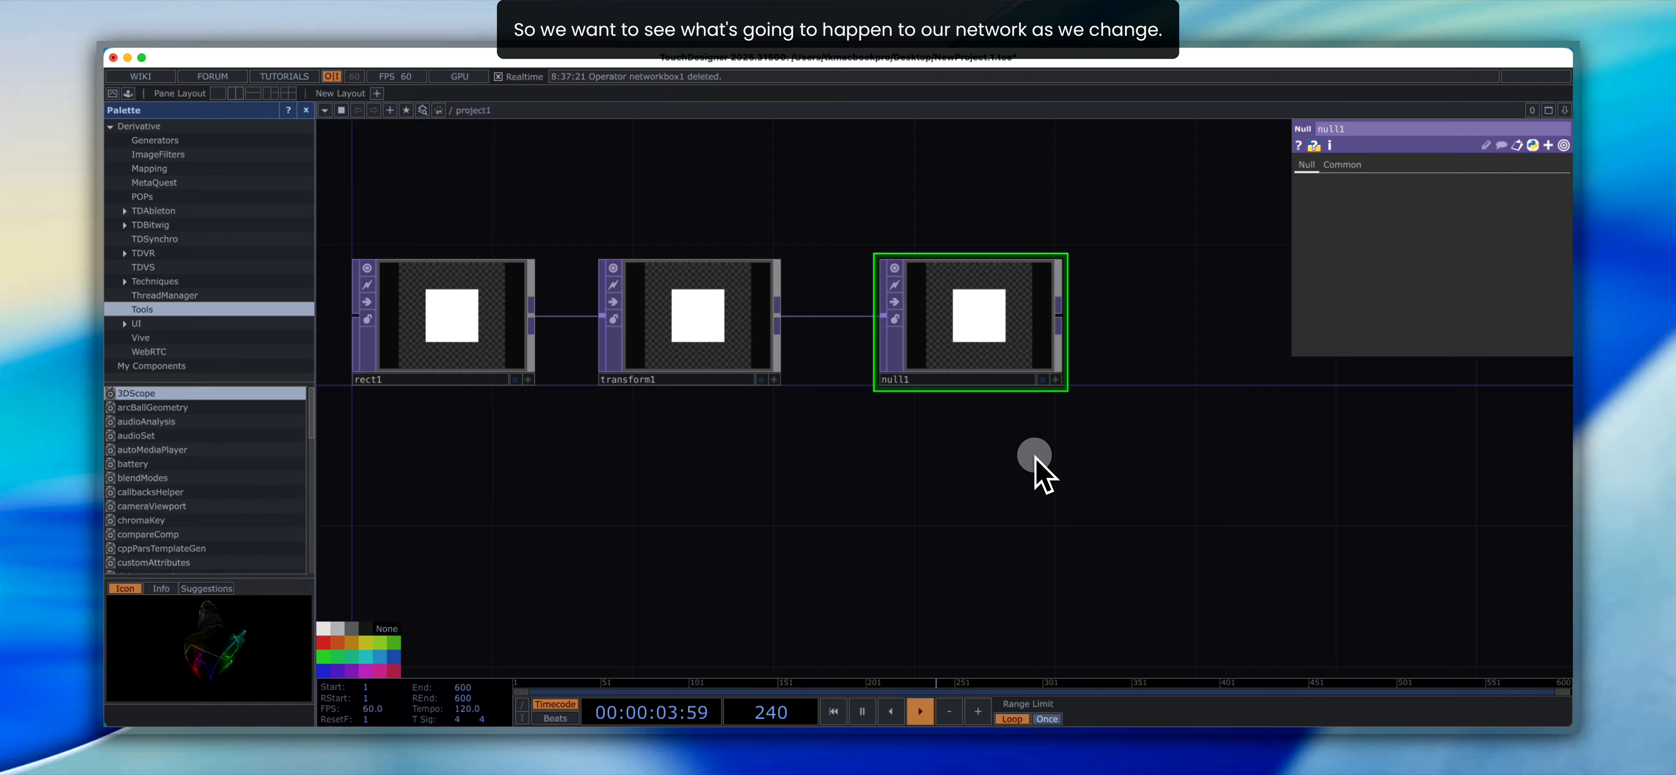
{"action": "left_click", "coordinate": [1043, 381]}
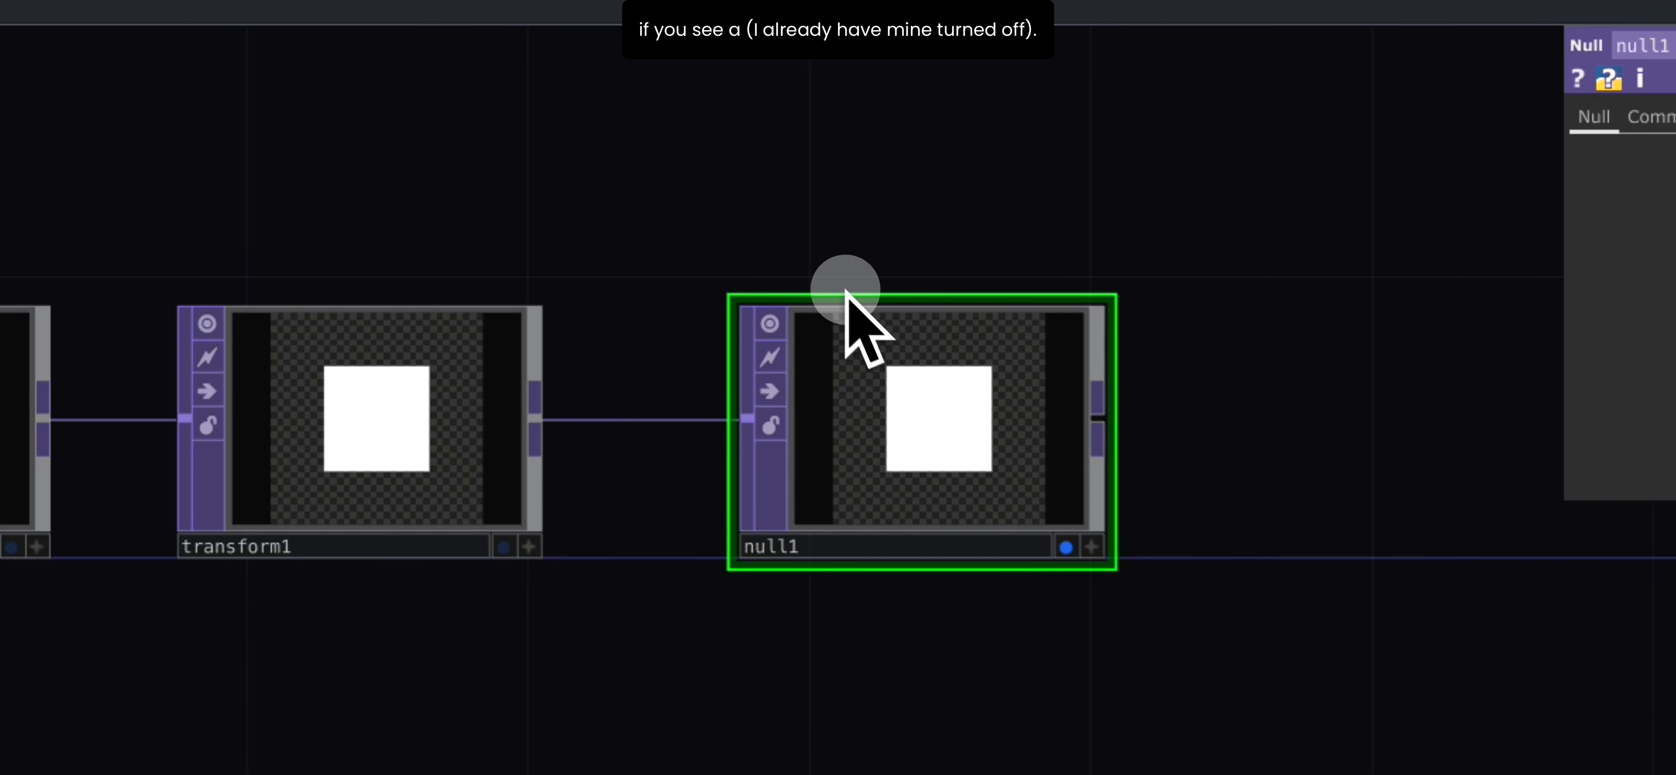
- Enable Backdrop TOPs for the network editor, and toggle the Null TOP's display flag off and on
{"action": "right_click", "coordinate": [608, 253]}
{"action": "mouse_move", "coordinate": [787, 356]}
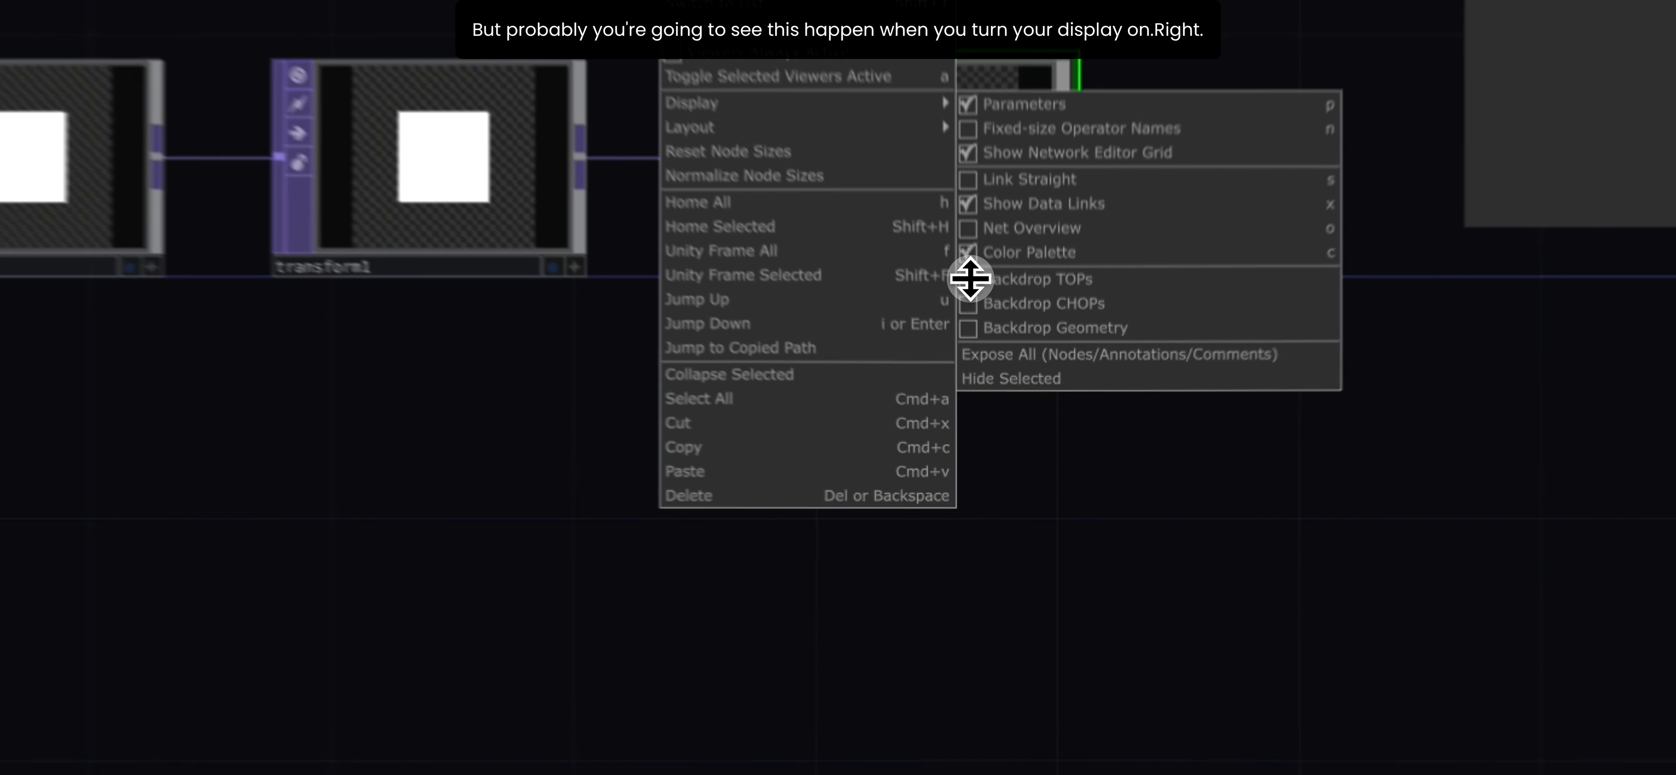
{"action": "left_click", "coordinate": [1016, 387]}
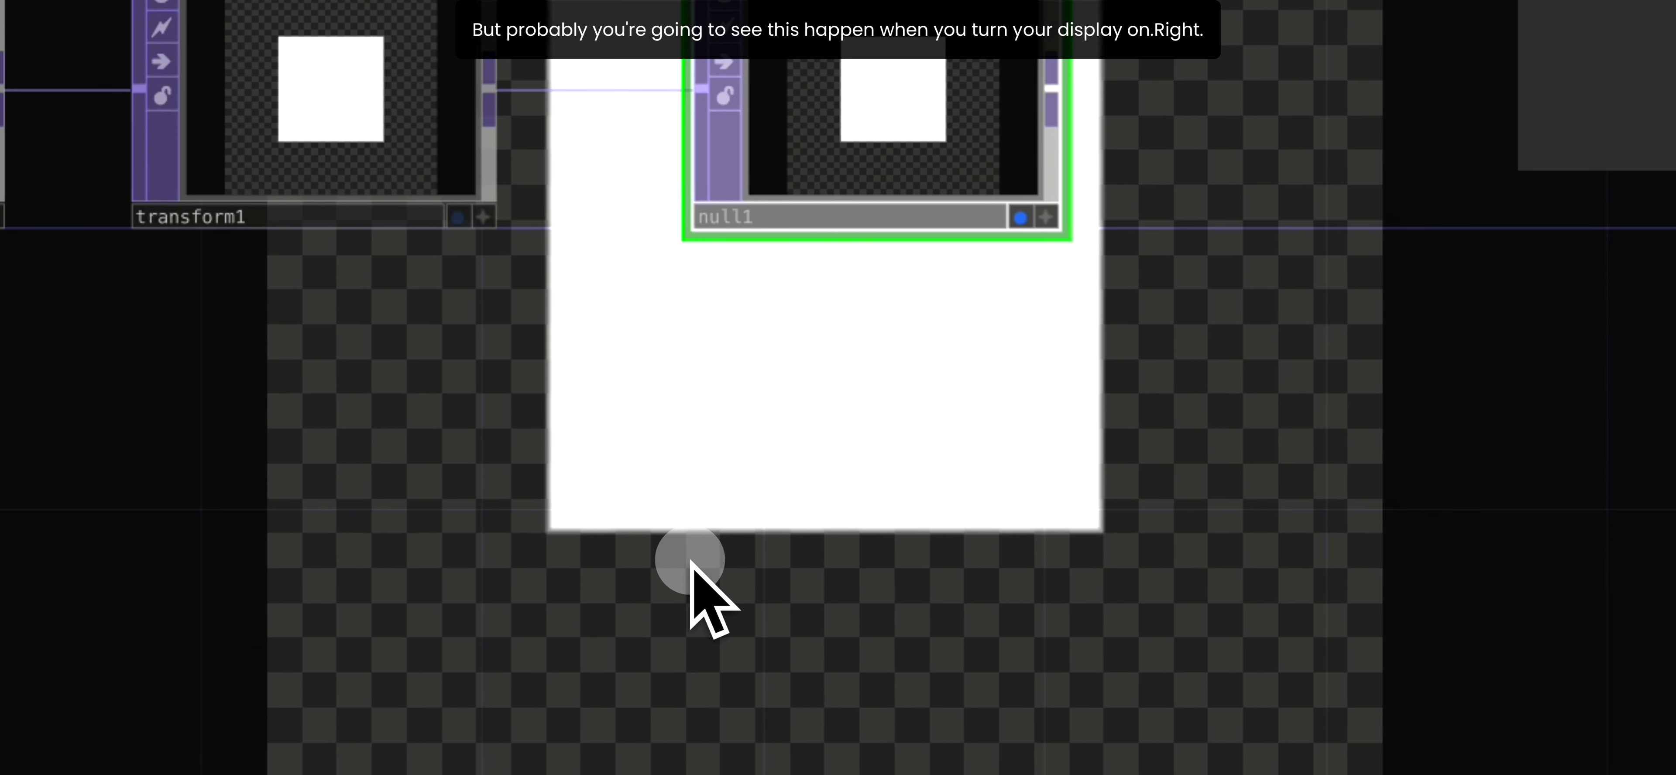
{"action": "left_click", "coordinate": [1020, 218]}
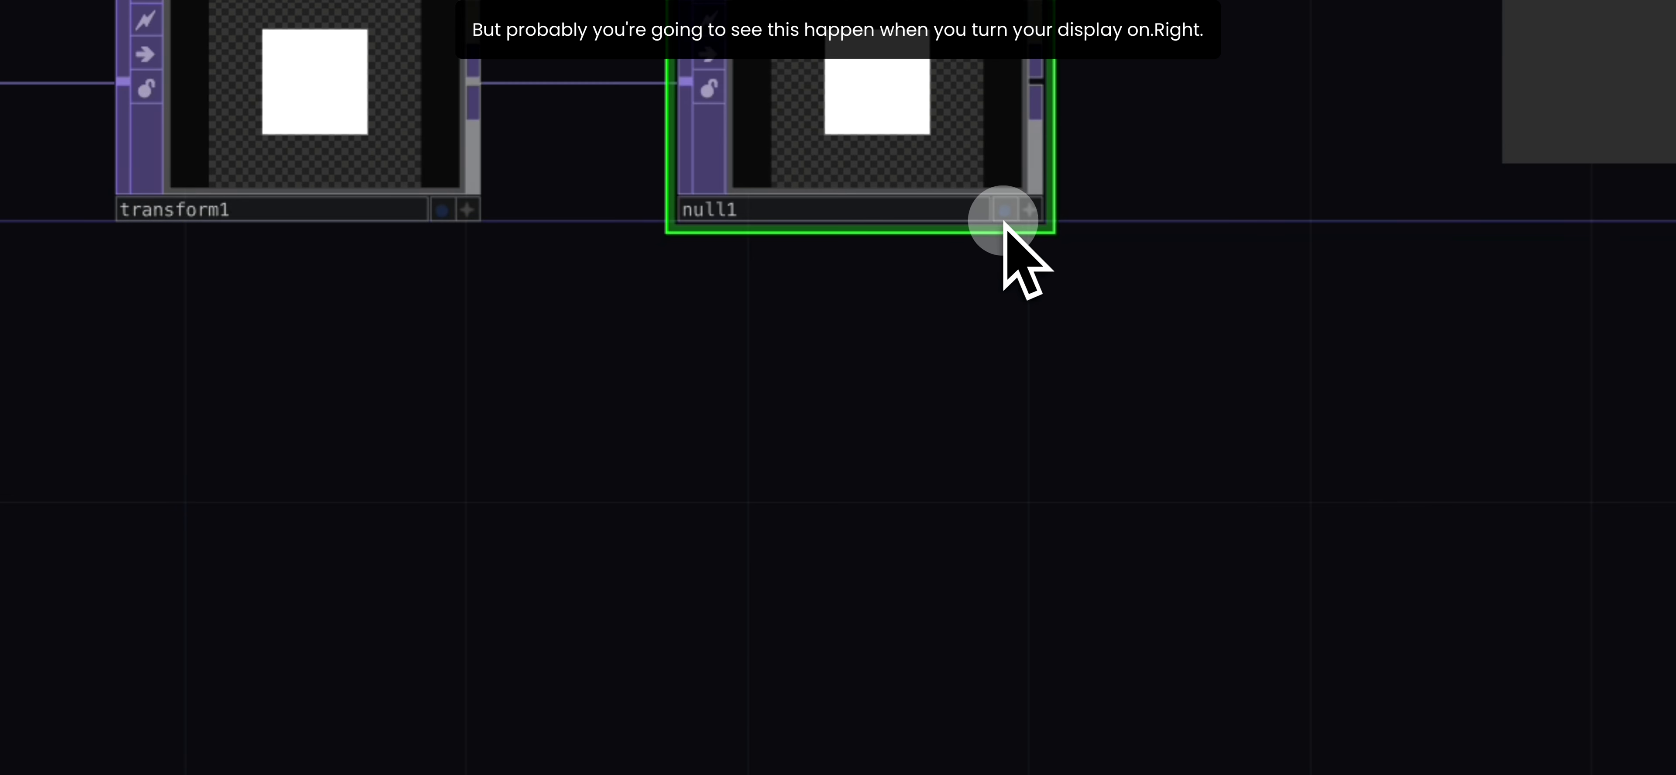
{"action": "left_click", "coordinate": [1005, 215]}
- Turn off Backdrop TOPs in the network editor's display options
{"action": "right_click", "coordinate": [816, 262]}
{"action": "mouse_move", "coordinate": [919, 464]}
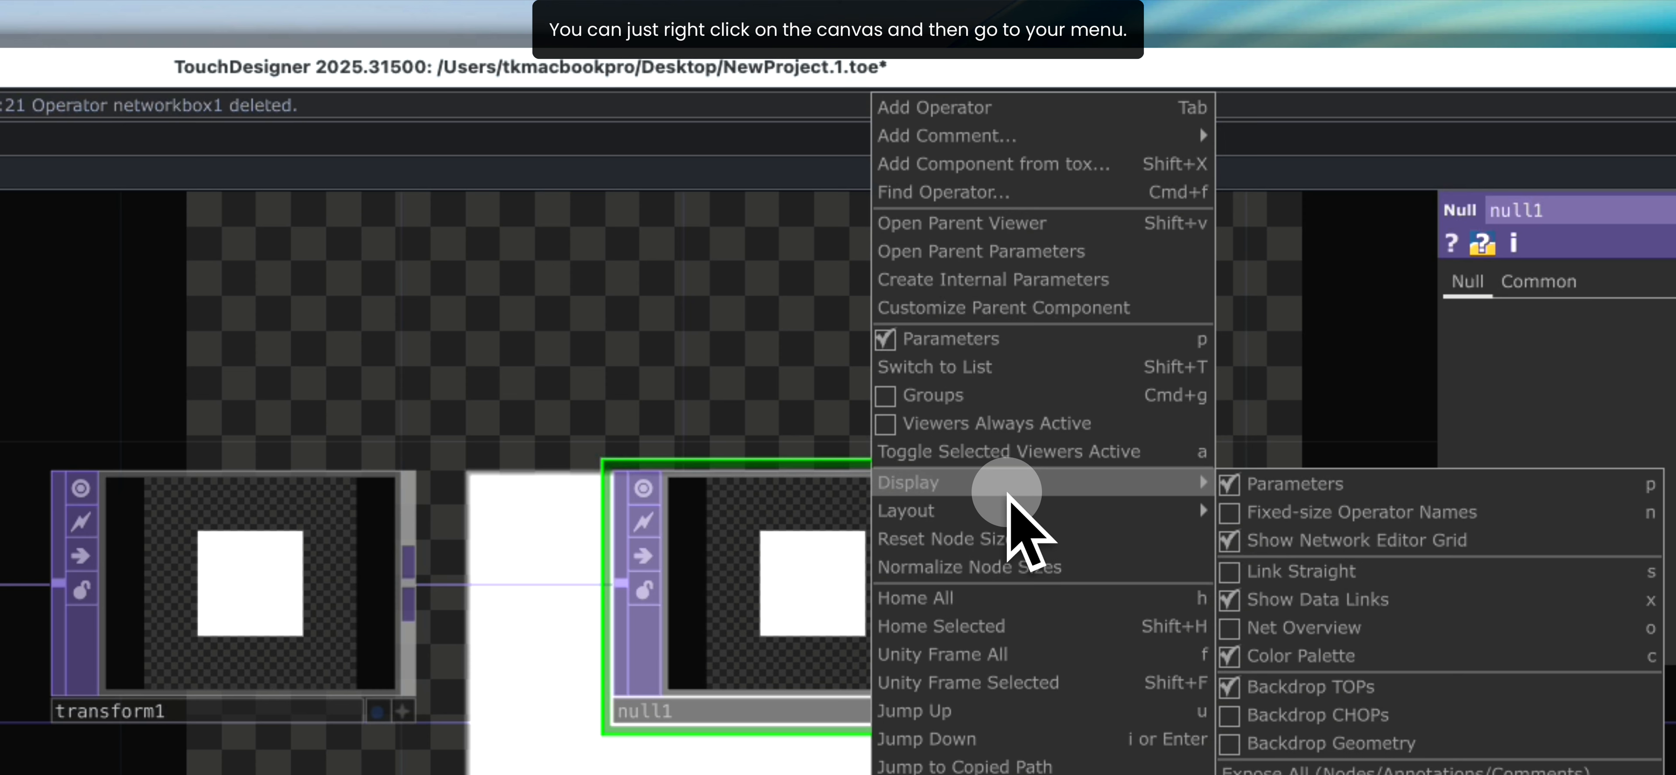
{"action": "left_click", "coordinate": [823, 415]}
{"action": "right_click", "coordinate": [724, 380]}
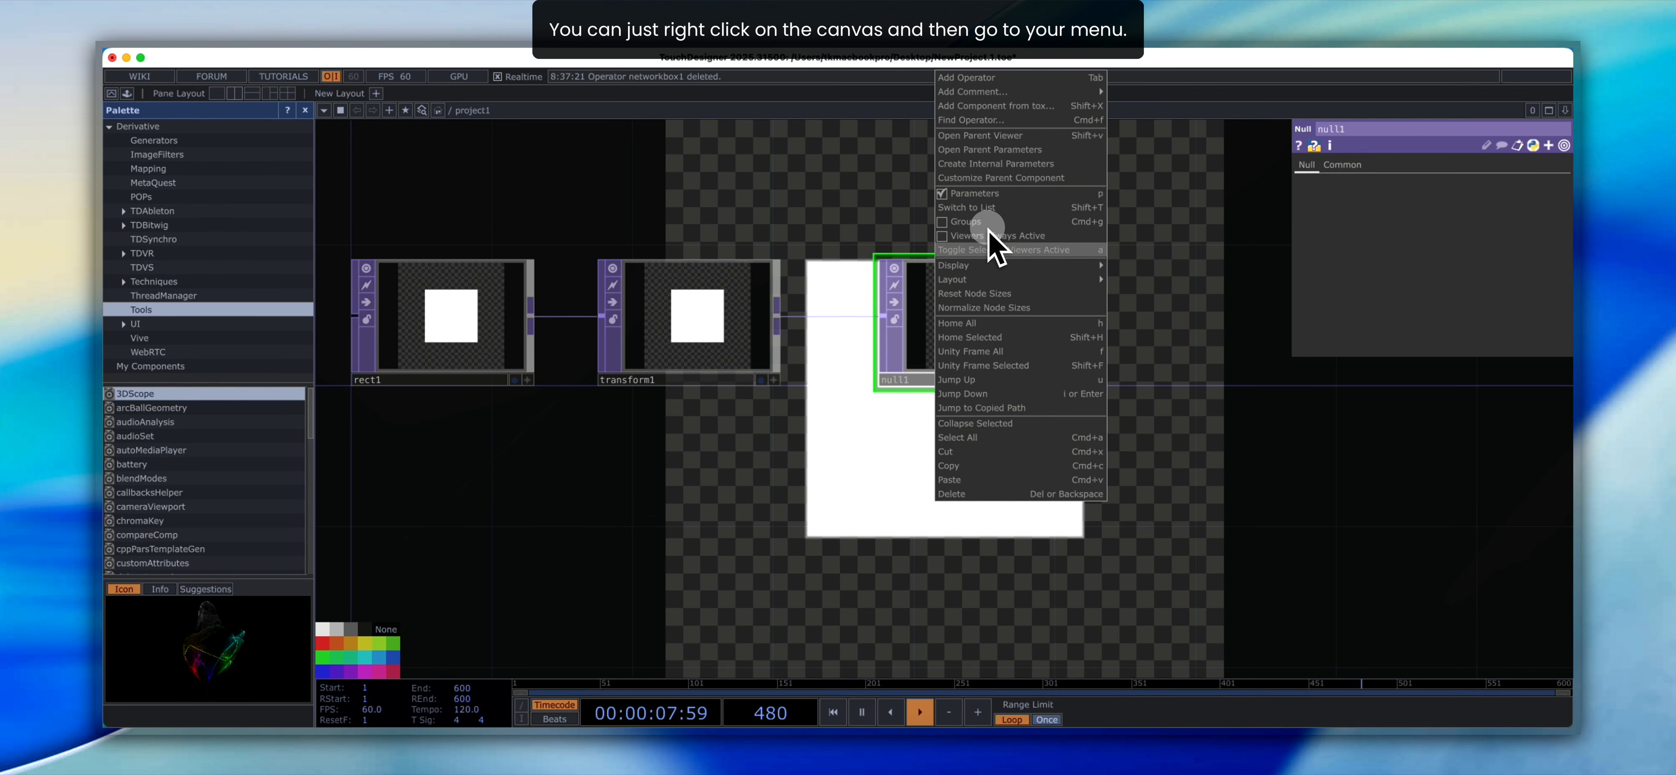
{"action": "mouse_move", "coordinate": [996, 261]}
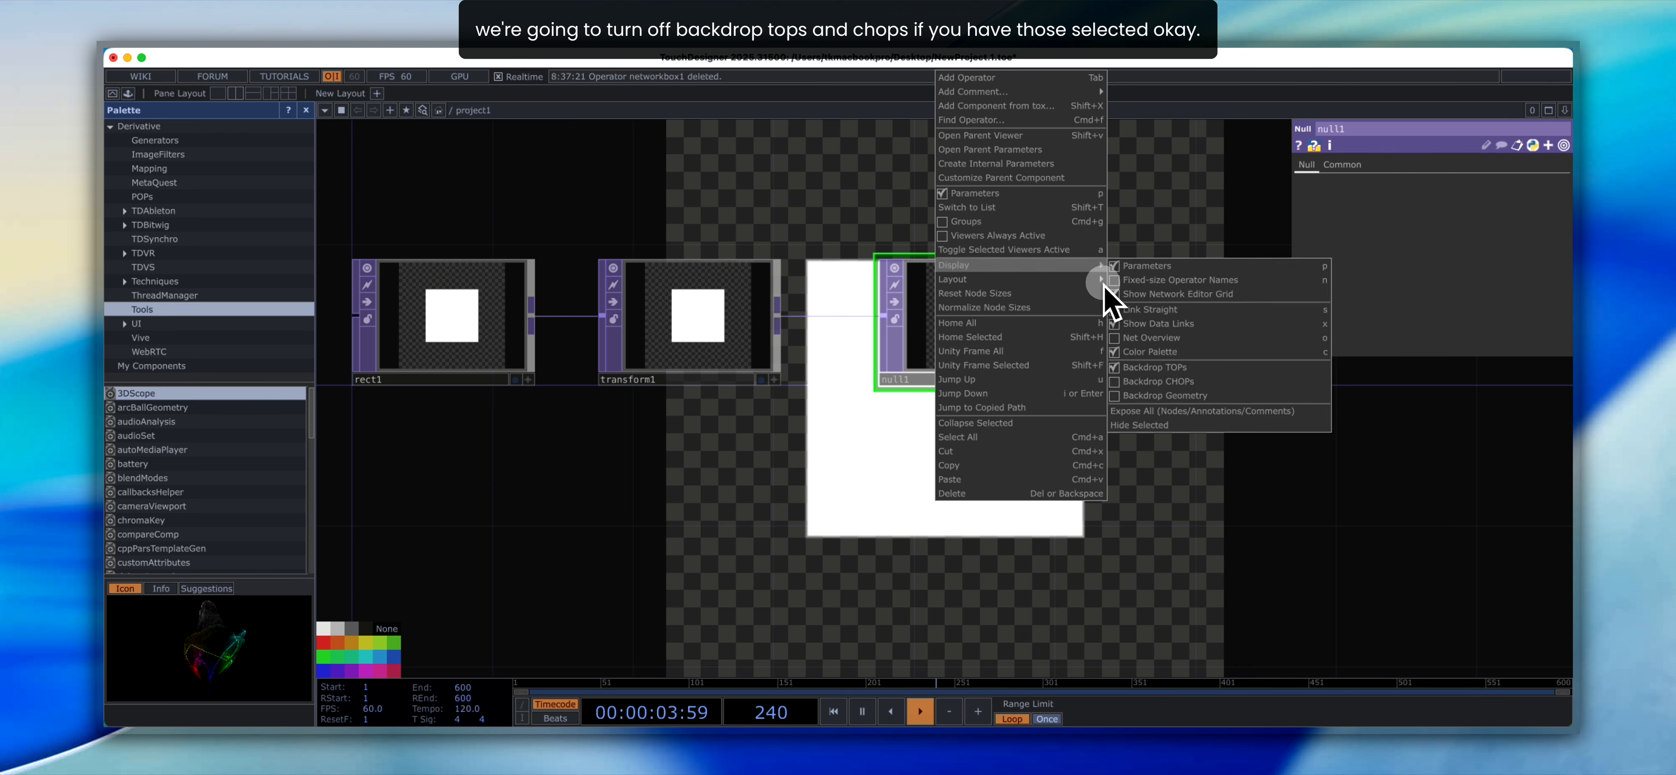
{"action": "left_click", "coordinate": [1115, 368]}
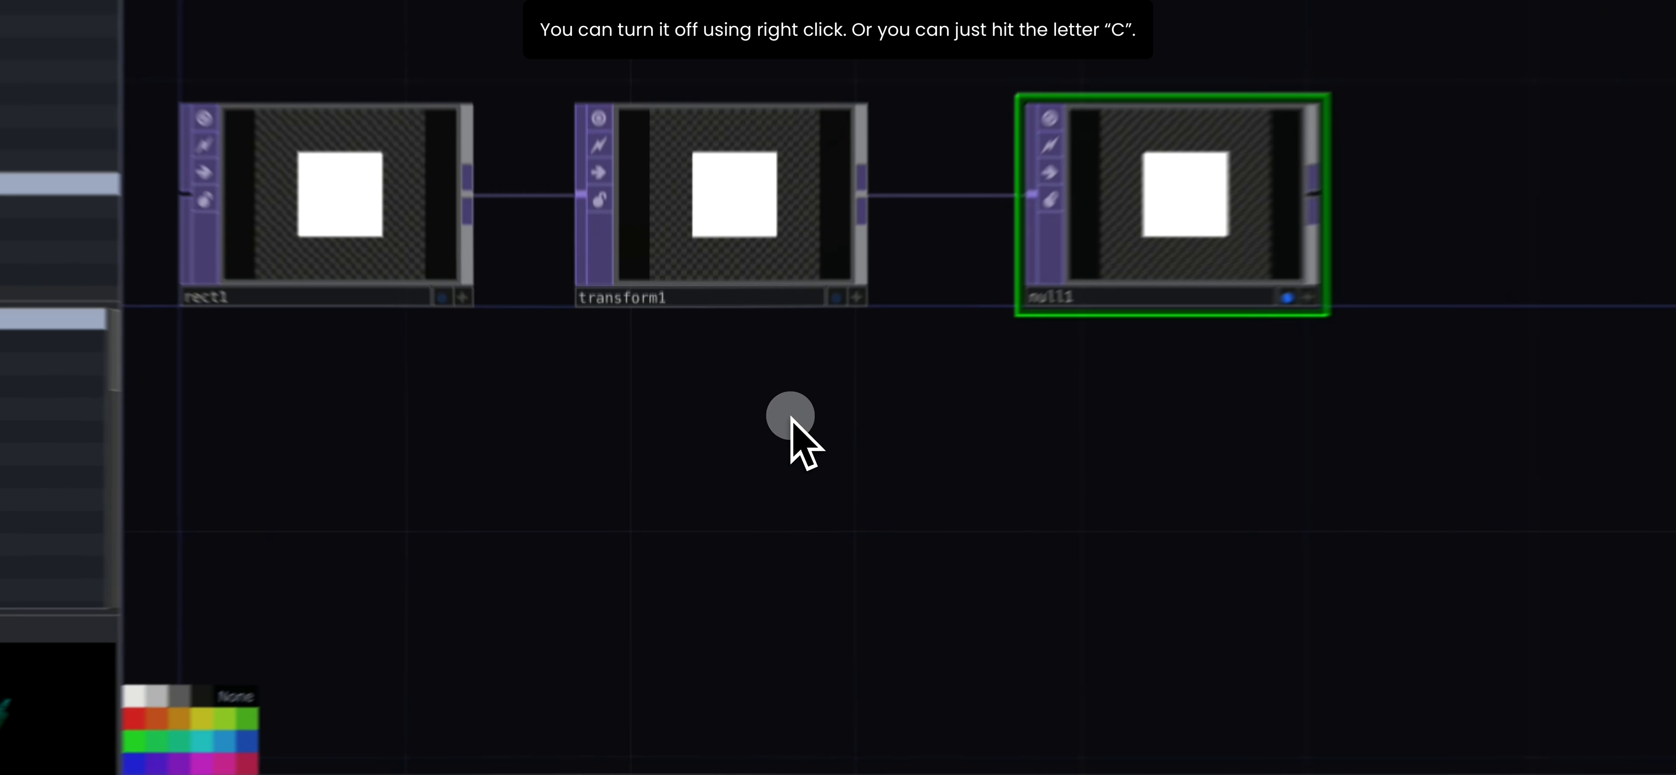
- Toggle the node color palette in the network editor
{"action": "key", "text": "c"}
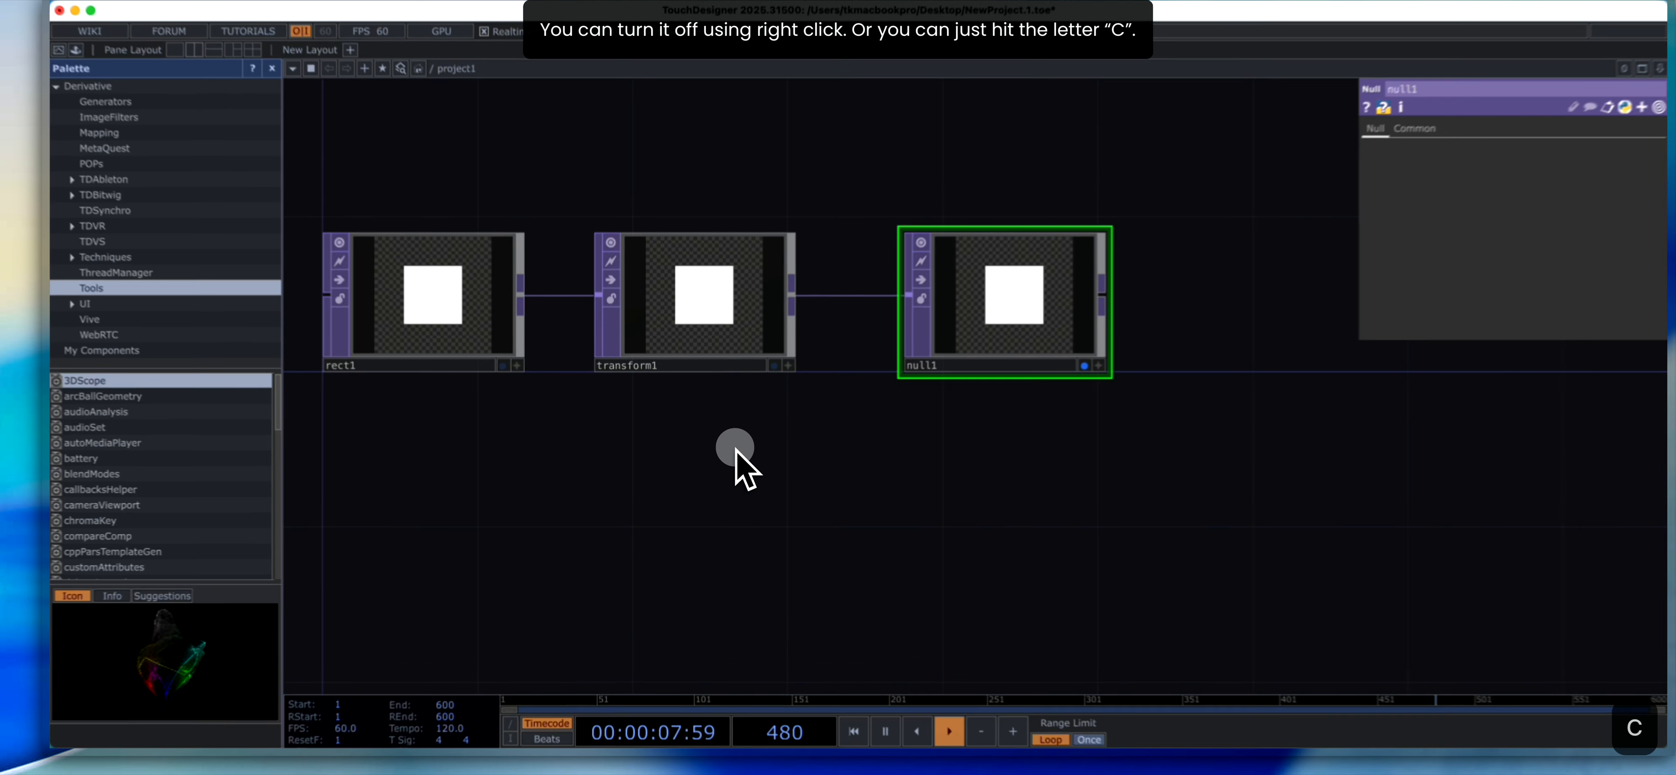
{"action": "key", "text": "c"}
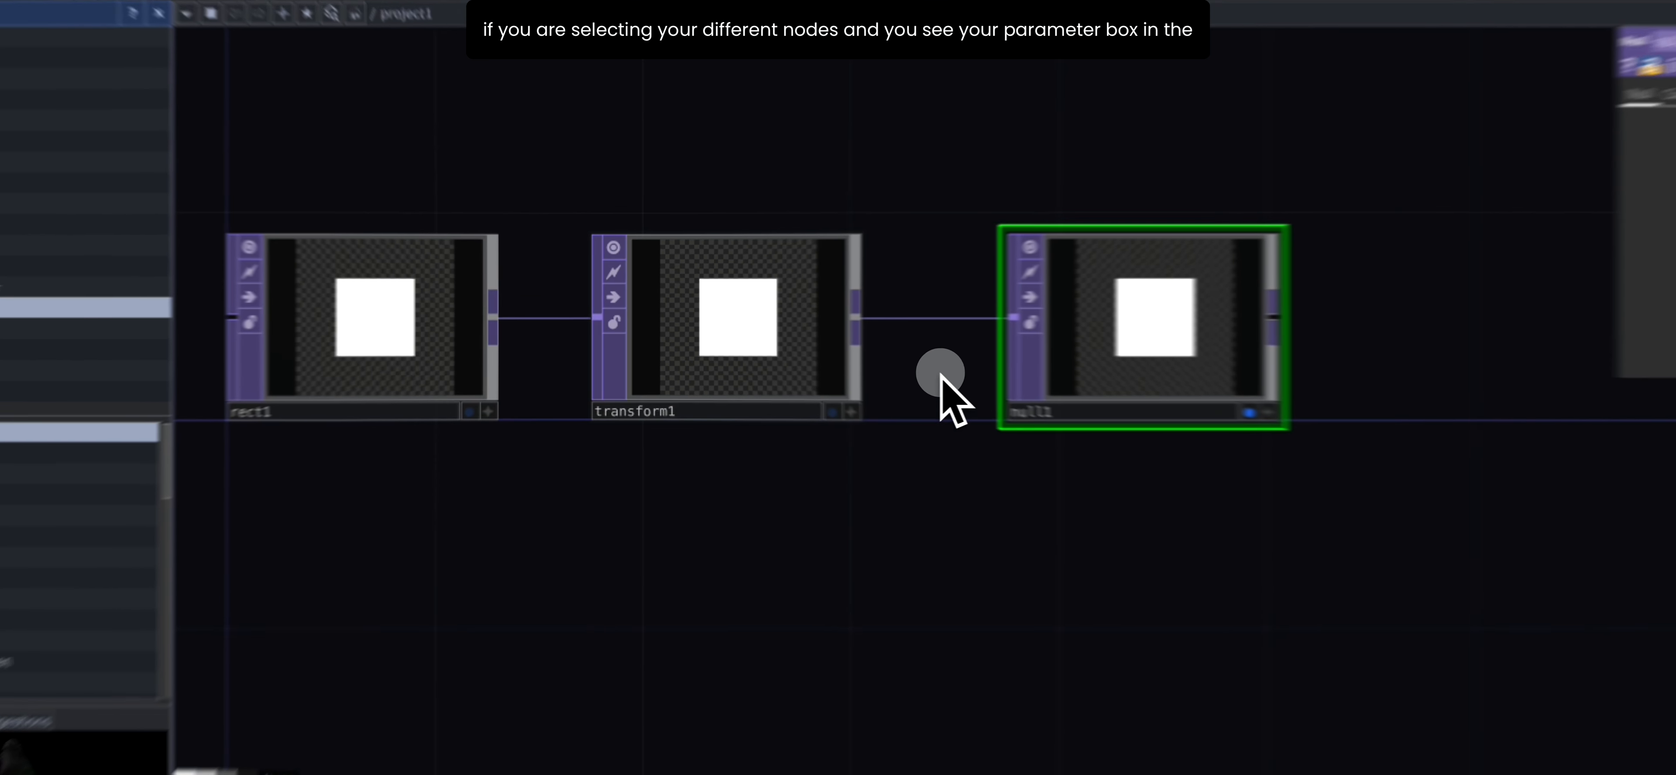
- Select the Transform, Null and Rectangle TOPs in turn to inspect each one's parameters, ending on rect1
{"action": "left_click", "coordinate": [745, 356]}
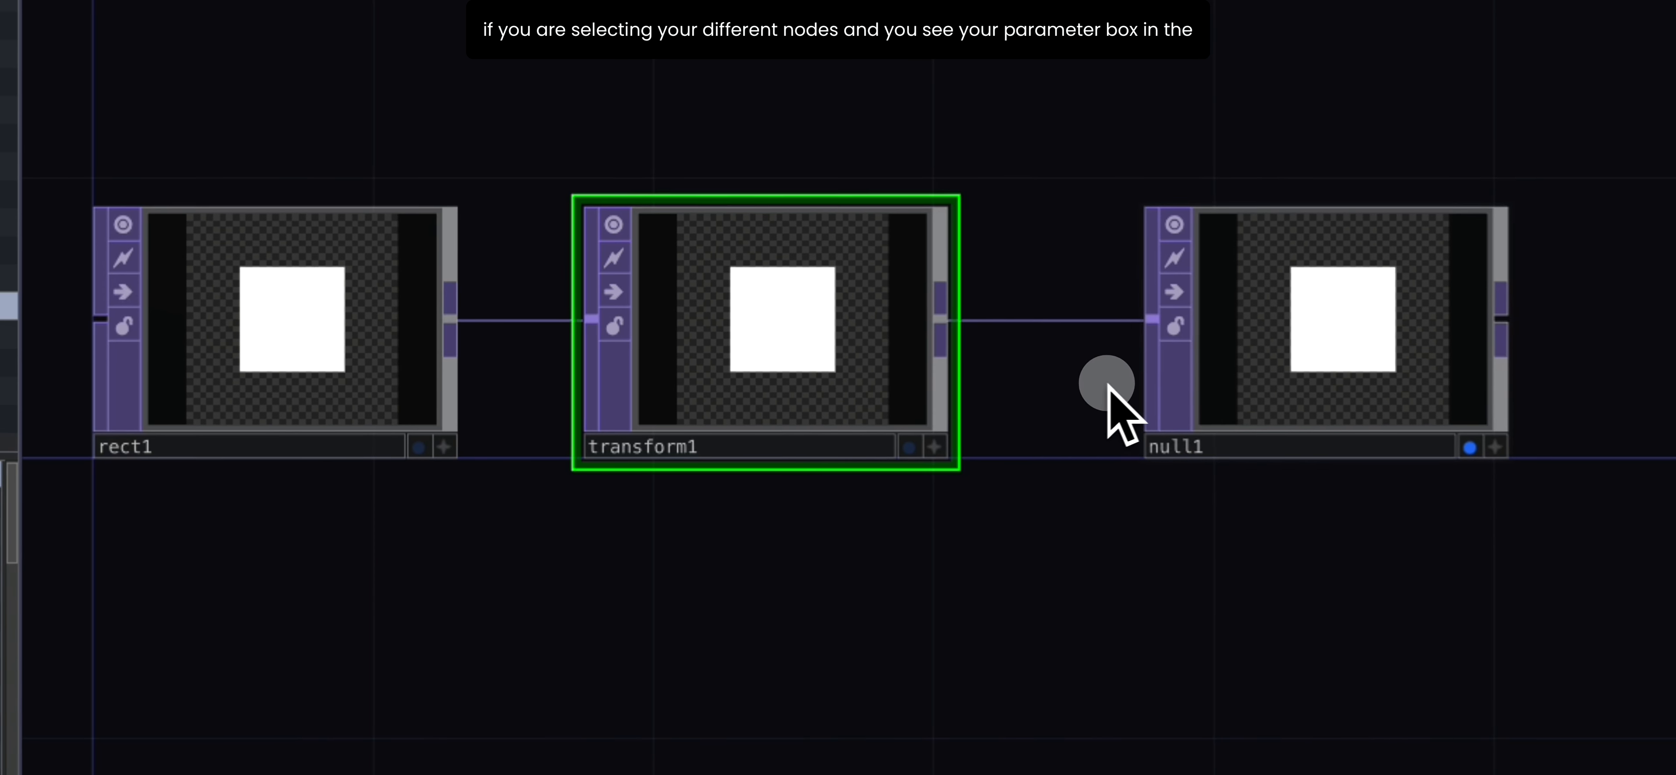
{"action": "left_click", "coordinate": [1165, 384]}
{"action": "left_click", "coordinate": [680, 385]}
{"action": "left_click", "coordinate": [364, 397]}
{"action": "left_click", "coordinate": [670, 387]}
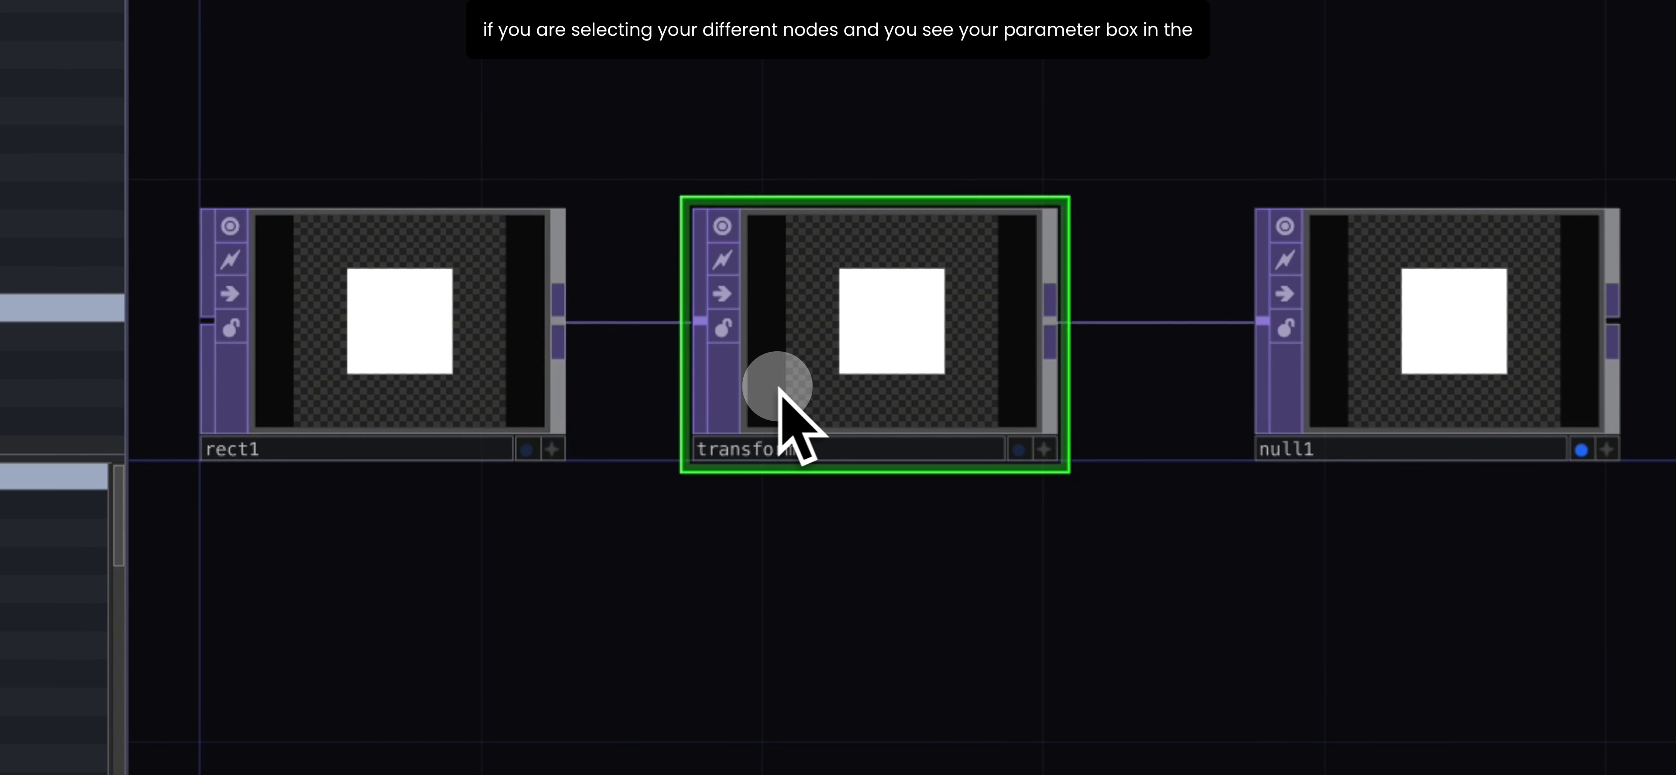
{"action": "left_click", "coordinate": [1279, 410]}
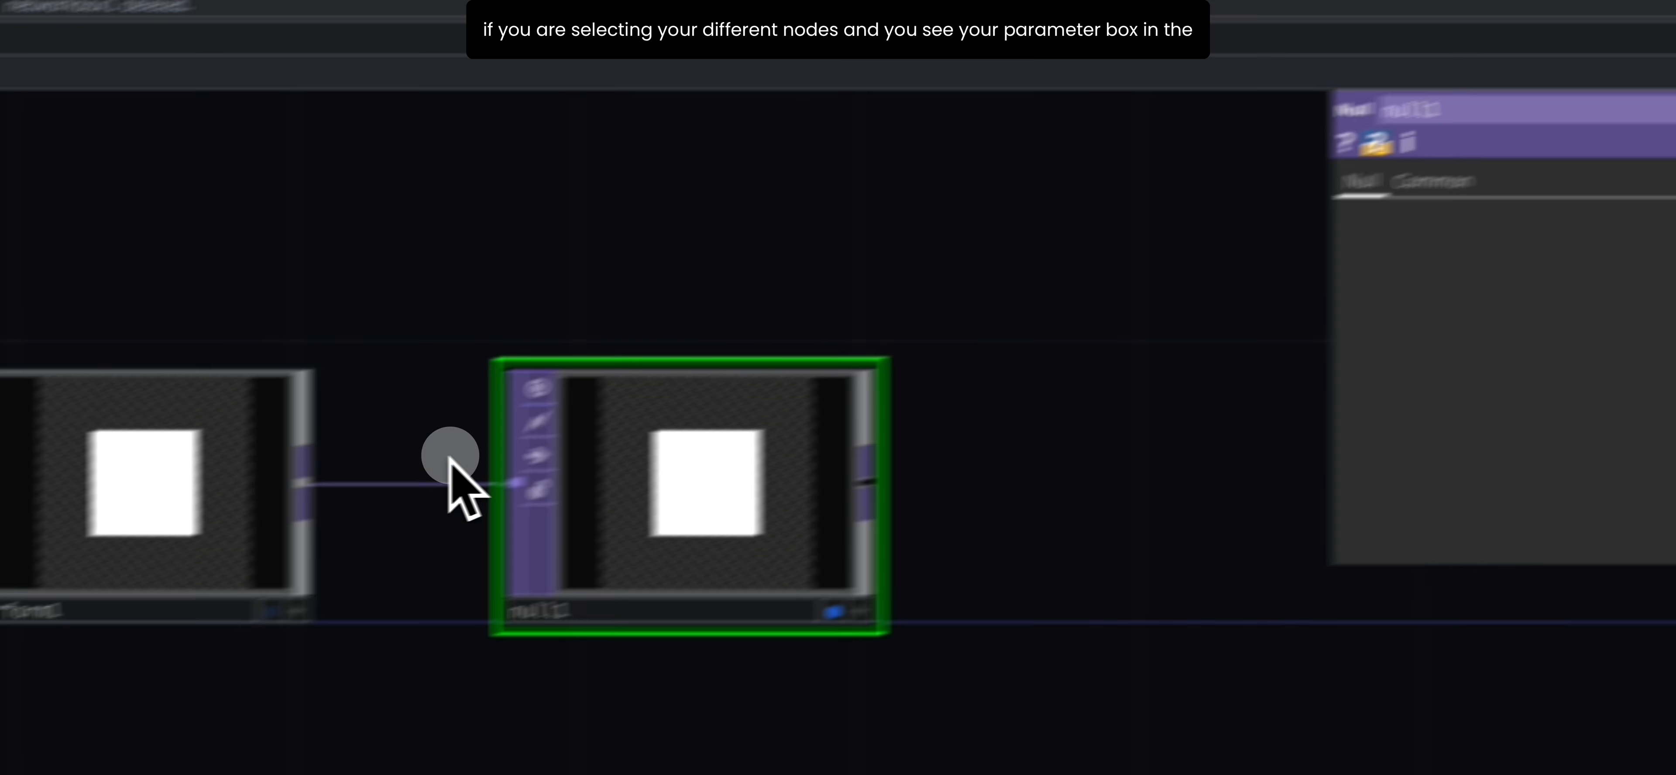
{"action": "left_click", "coordinate": [169, 484]}
{"action": "left_click", "coordinate": [254, 416]}
{"action": "left_click", "coordinate": [98, 514]}
{"action": "left_click", "coordinate": [521, 526]}
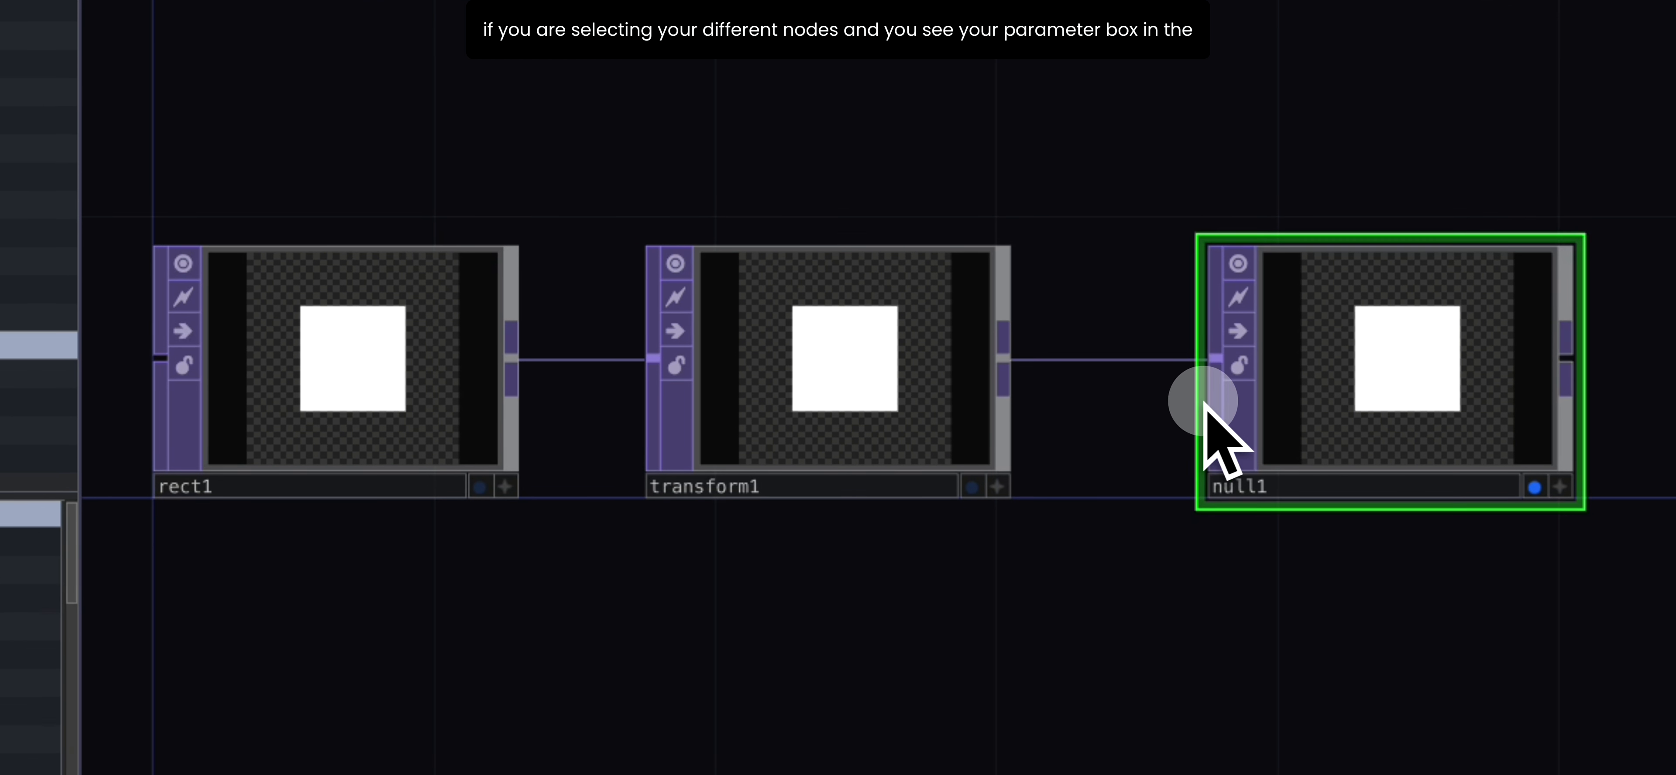
{"action": "left_click", "coordinate": [494, 400]}
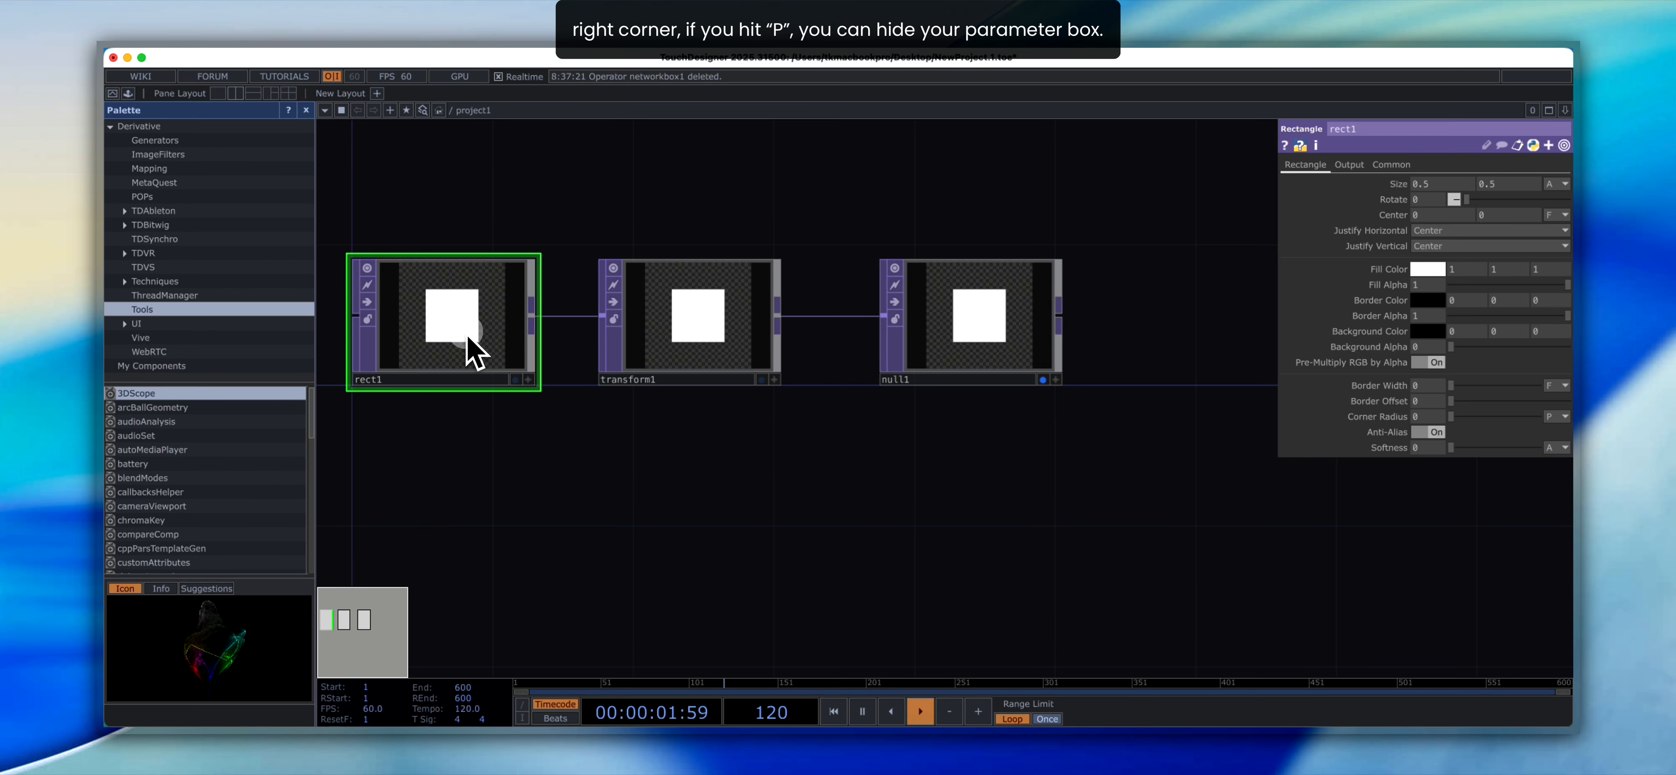
- Toggle the parameter window until it is hidden, and turn the network overview map on and off
{"action": "key", "text": "p"}
{"action": "key", "text": "p"}
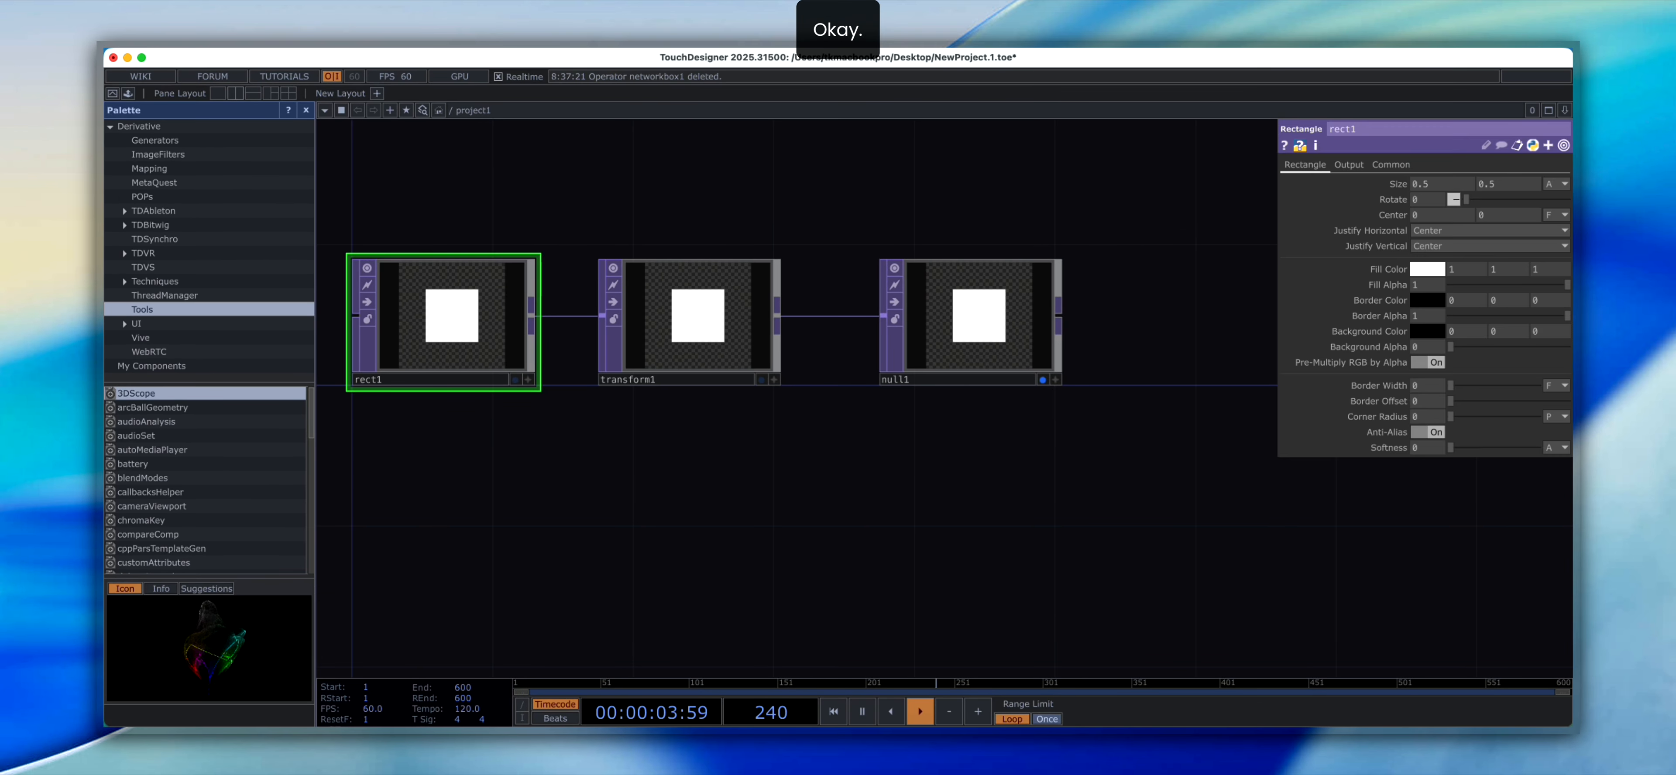
{"action": "key", "text": "p"}
{"action": "key", "text": "p"}
{"action": "key", "text": "p"}
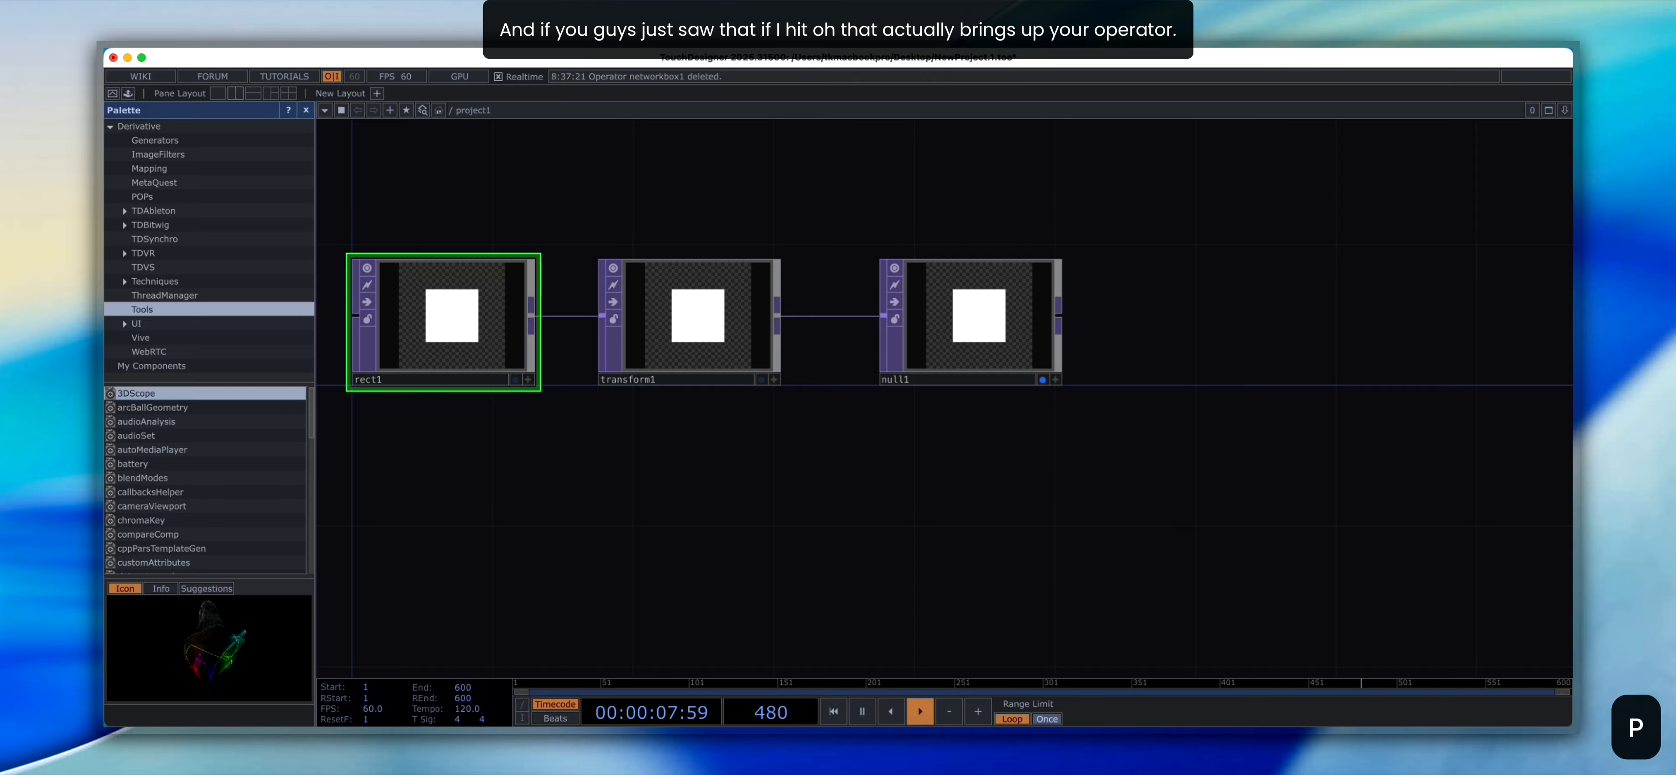
{"action": "key", "text": "o"}
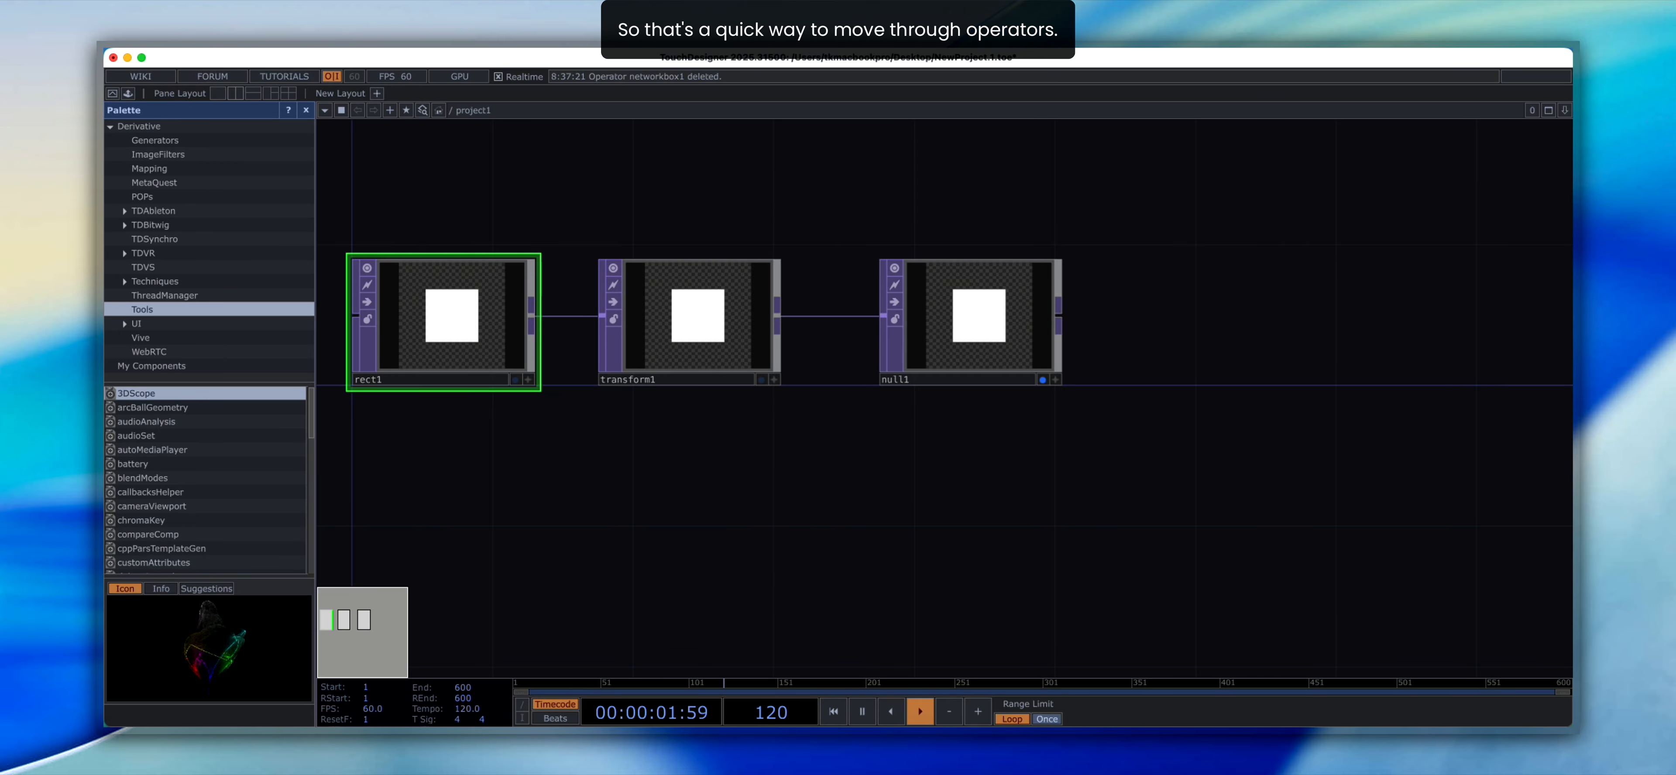
{"action": "key", "text": "o"}
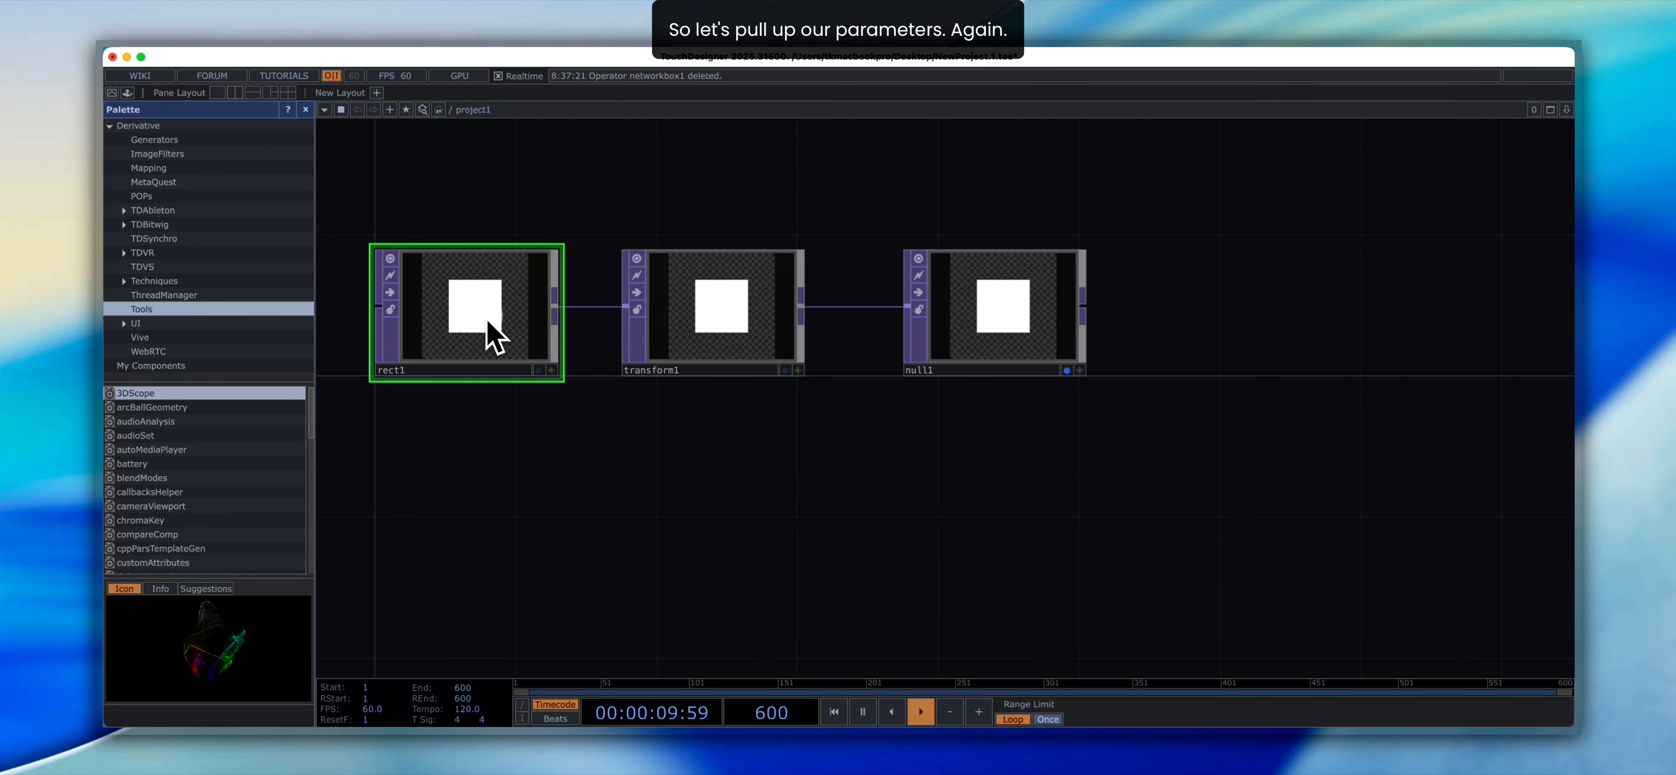
- Show rect1's parameters, change its fill color to red (1, 0, 0), and hide the parameter window
{"action": "key", "text": "p"}
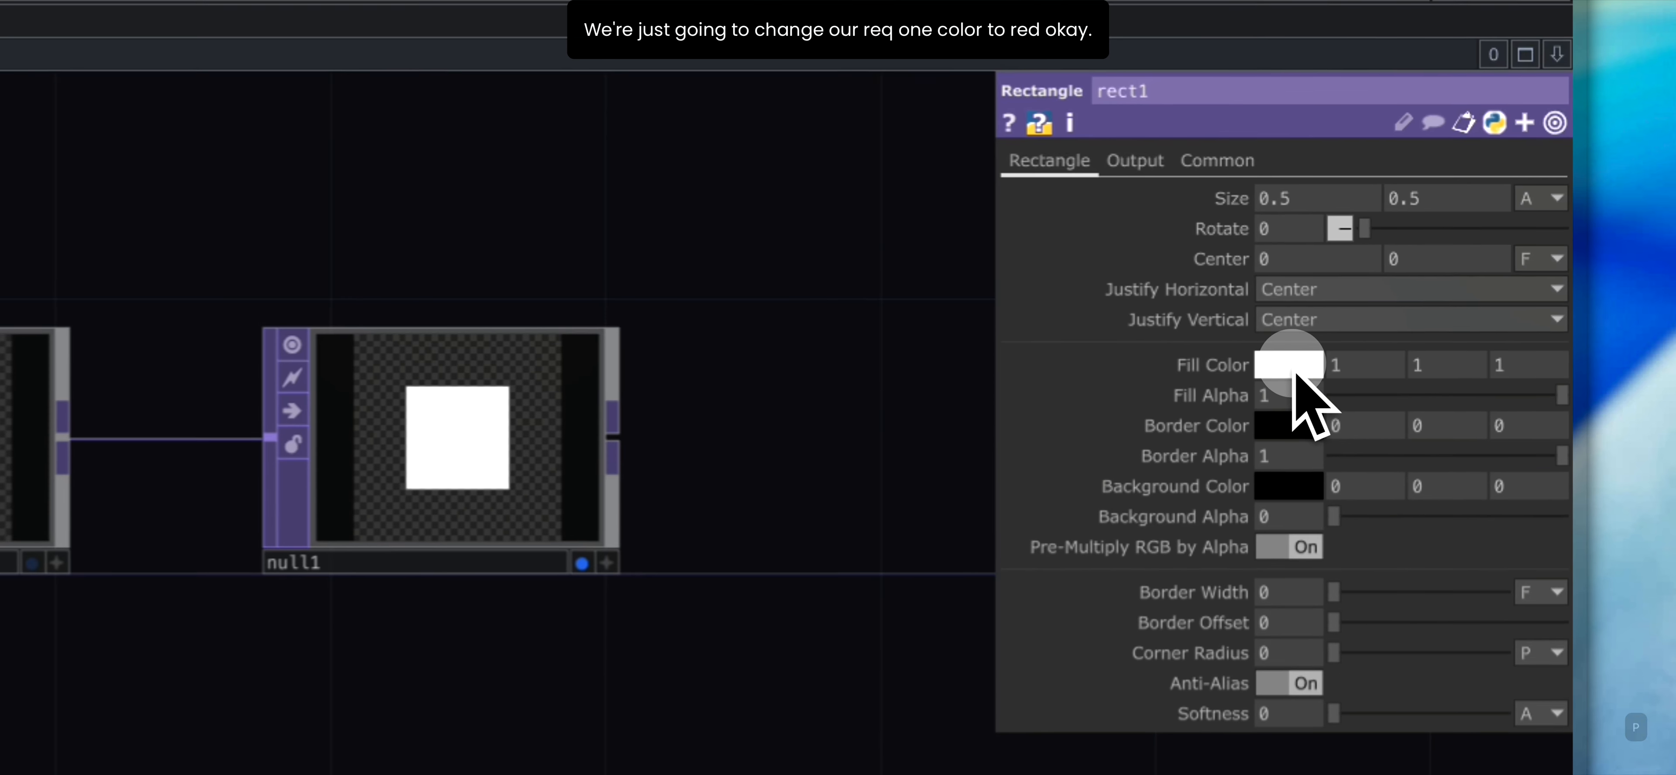
{"action": "left_click", "coordinate": [1429, 270]}
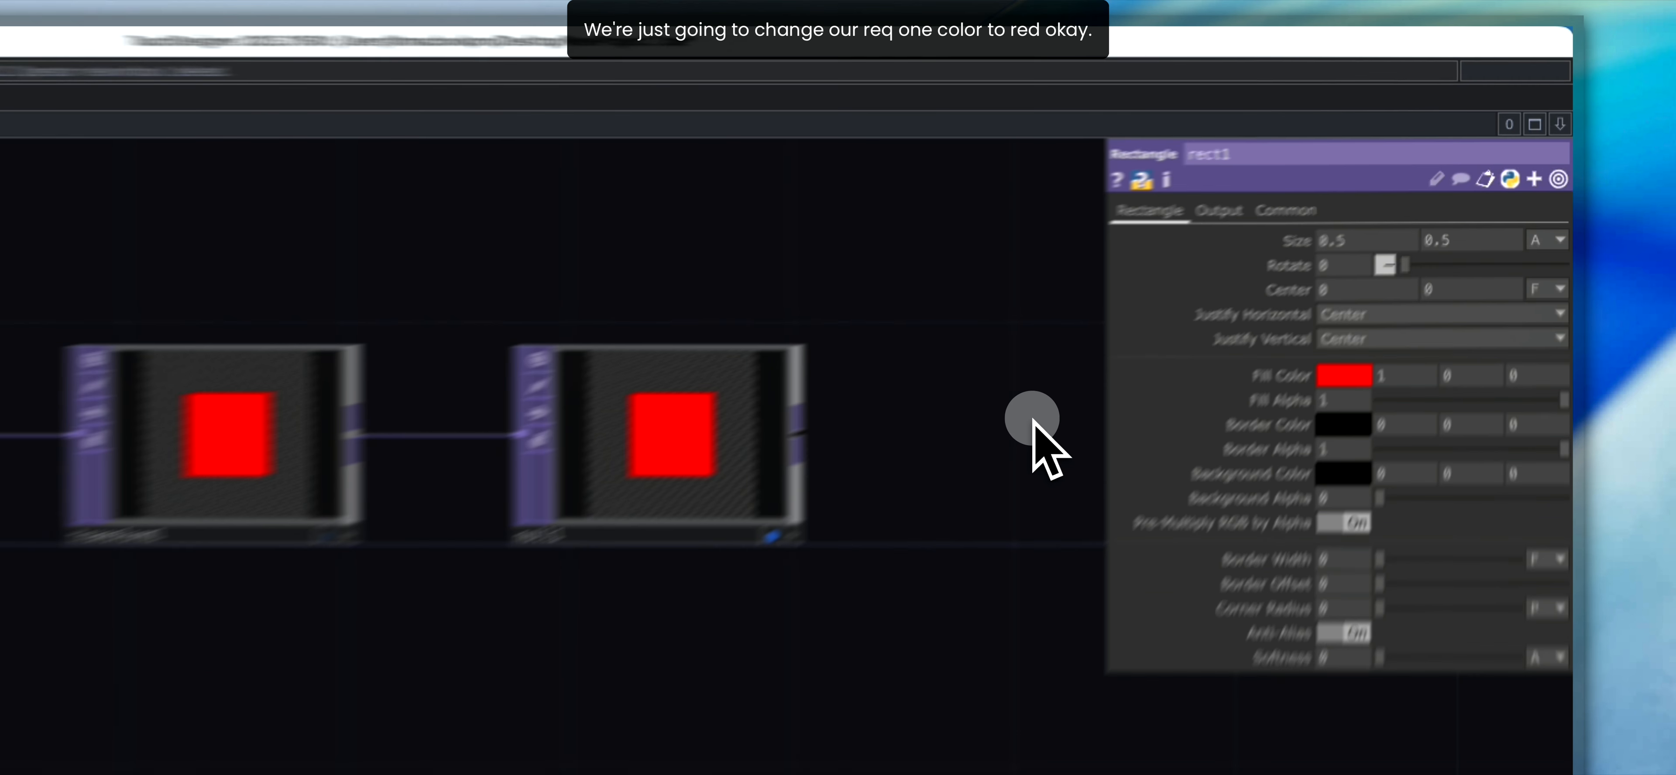
{"action": "key", "text": "p"}
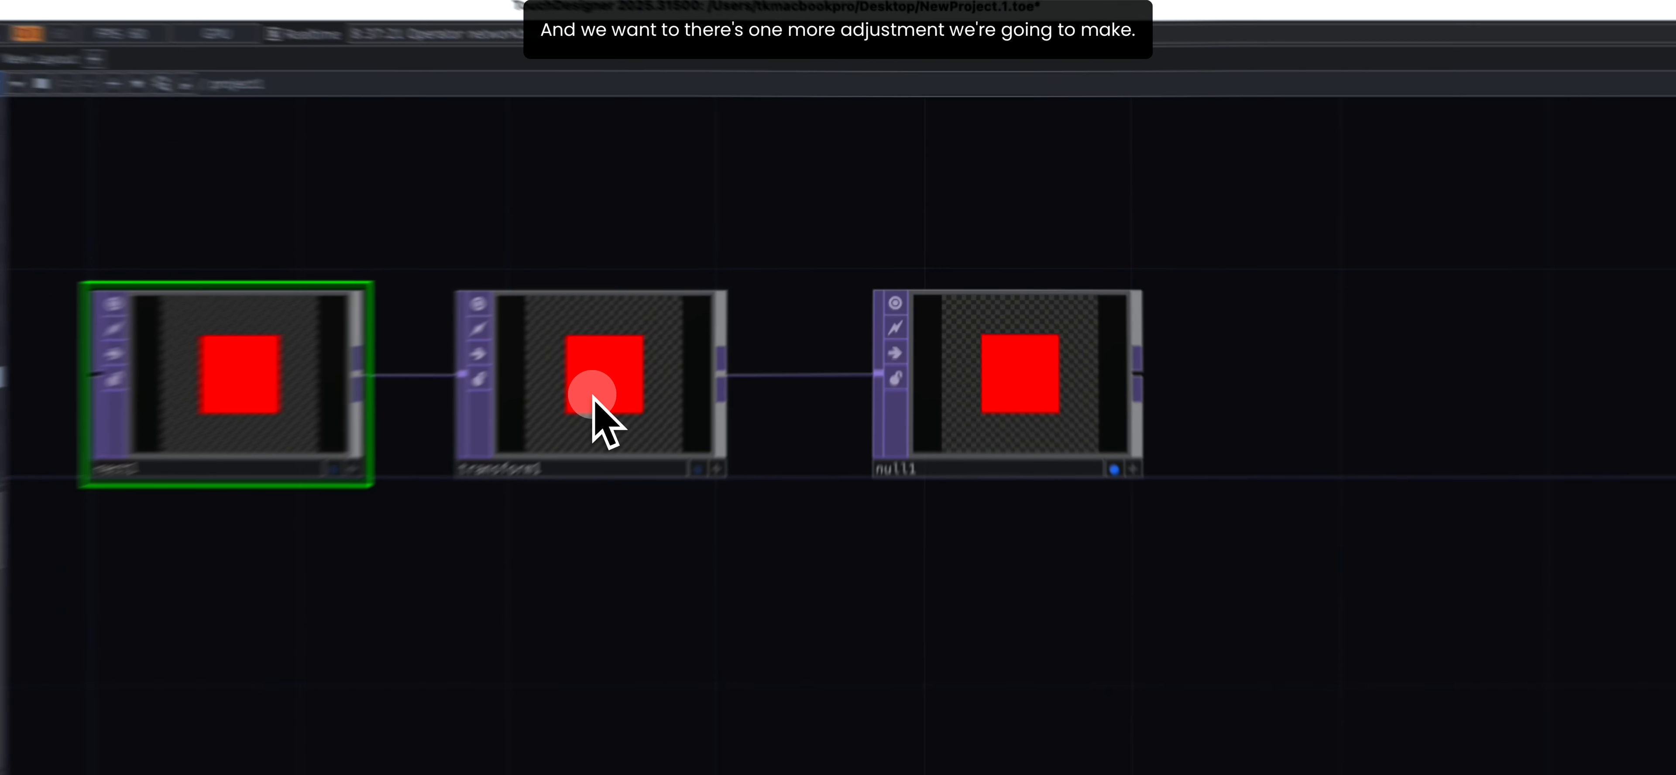
- Show transform1's parameters, increase only its X scale to 1.1, and return it to 1
{"action": "left_click", "coordinate": [713, 326]}
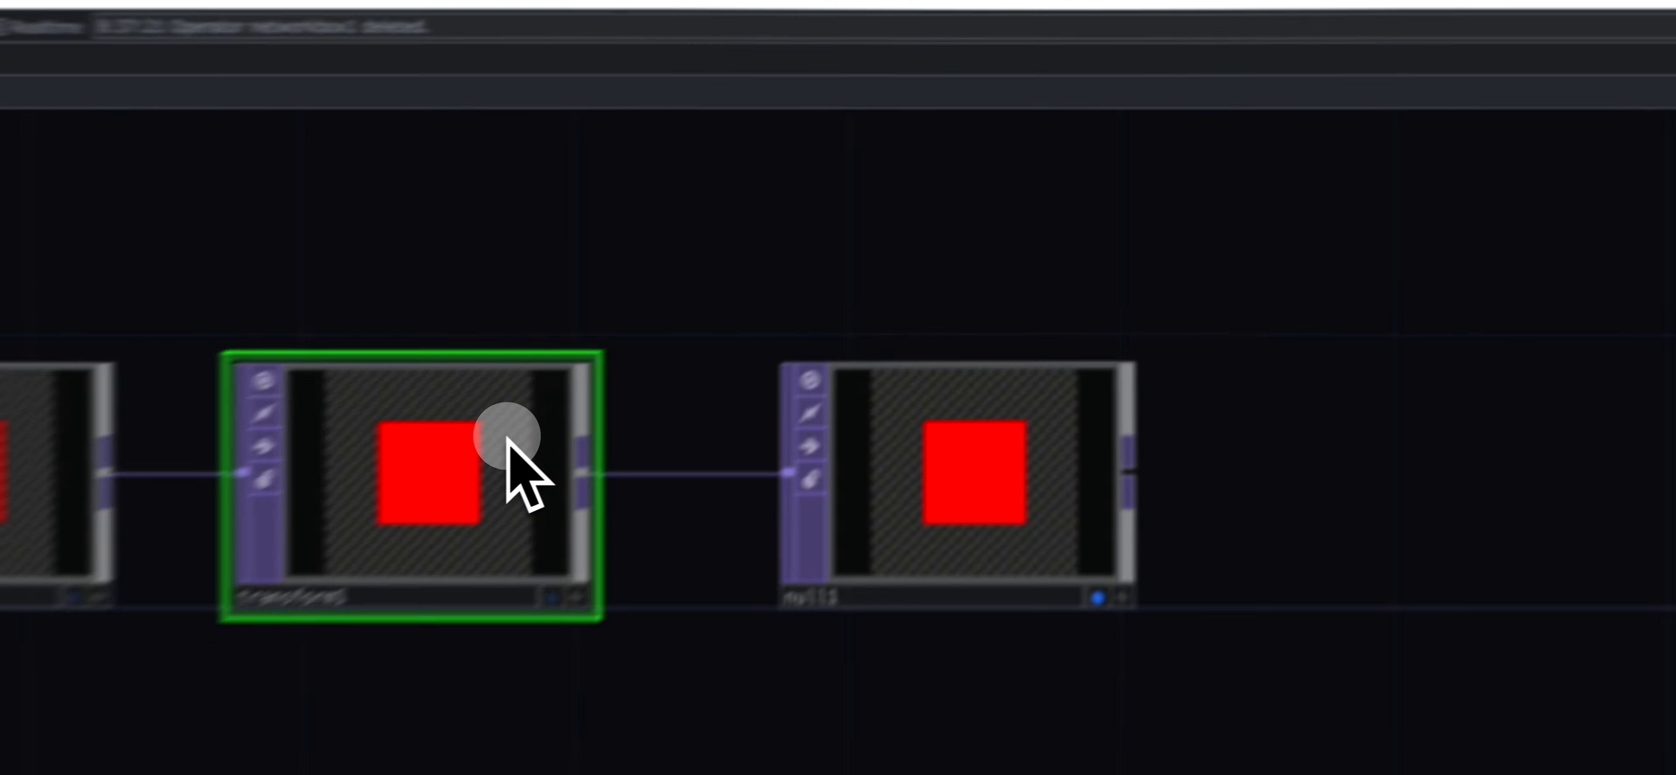
{"action": "key", "text": "p"}
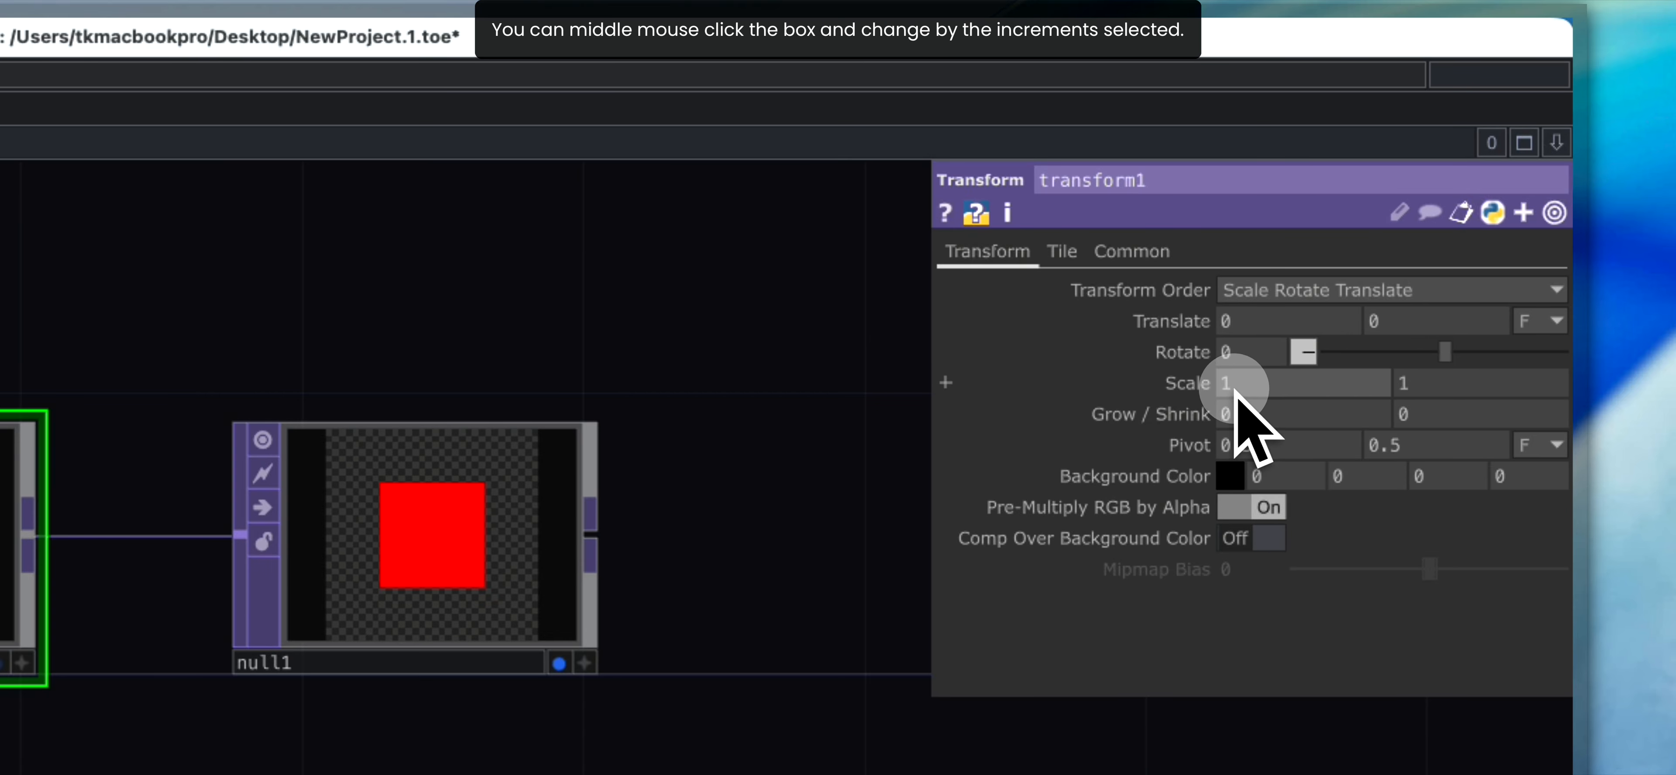
{"action": "middle_click_drag", "start_coordinate": [1234, 390], "coordinate": [854, 347]}
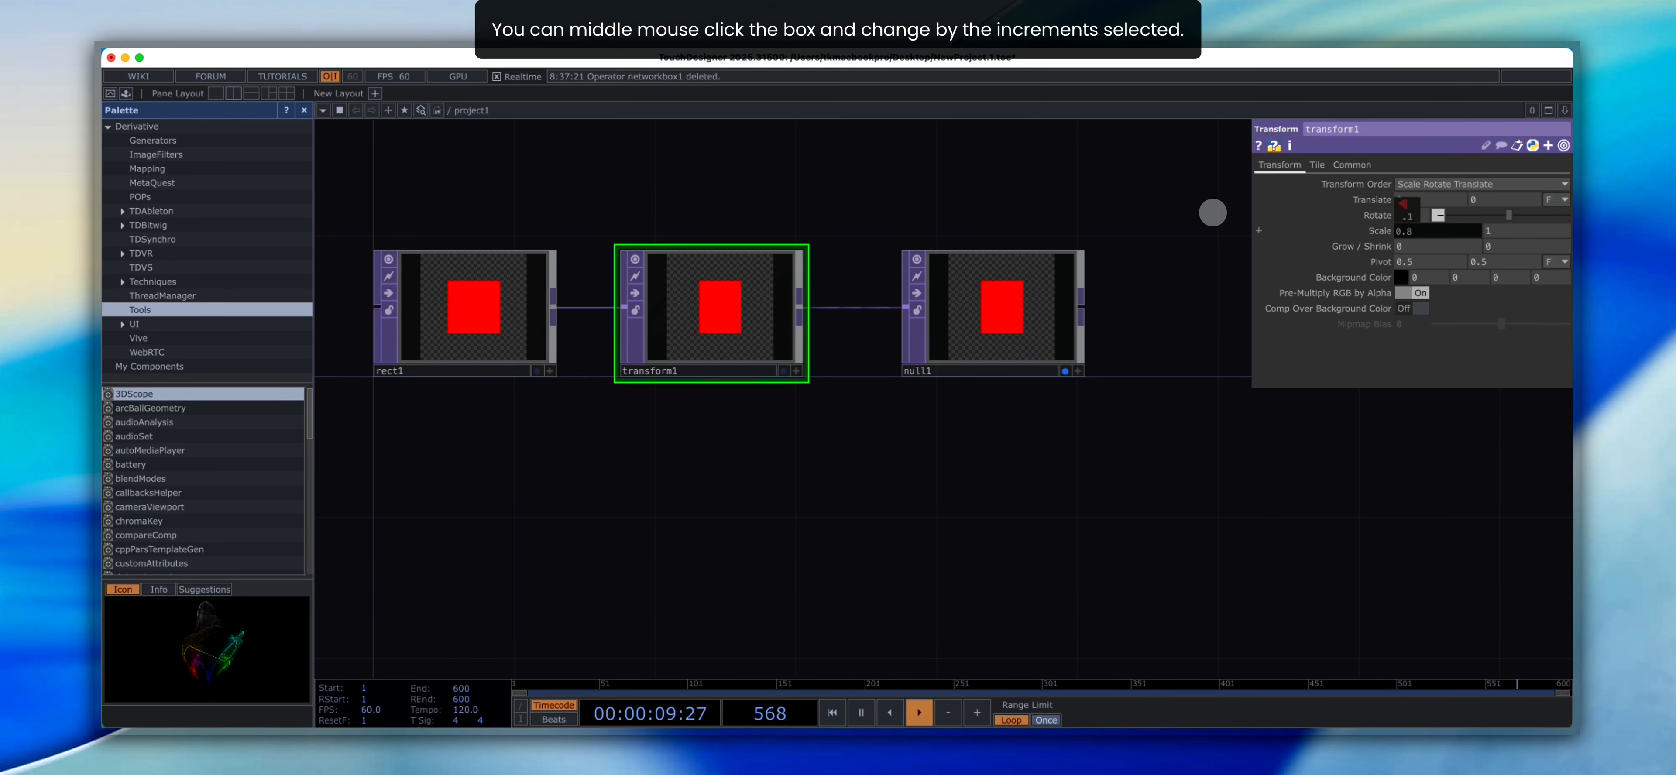
{"action": "middle_click_drag", "start_coordinate": [1213, 213], "coordinate": [1292, 215]}
{"action": "middle_click_drag", "start_coordinate": [1407, 227], "coordinate": [1408, 225]}
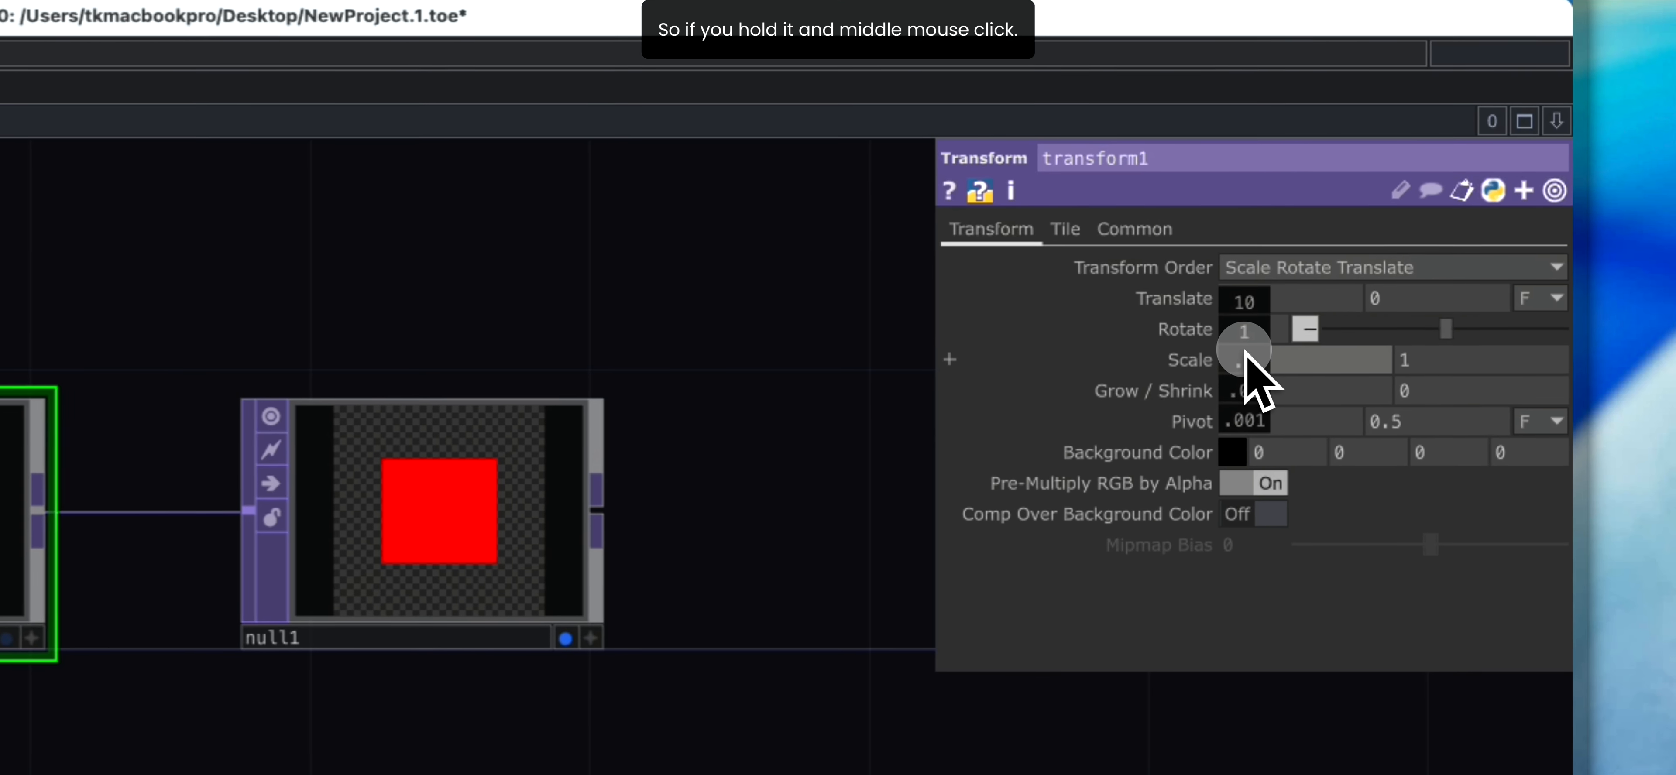
{"action": "middle_click_drag", "start_coordinate": [1244, 352], "coordinate": [1248, 422]}
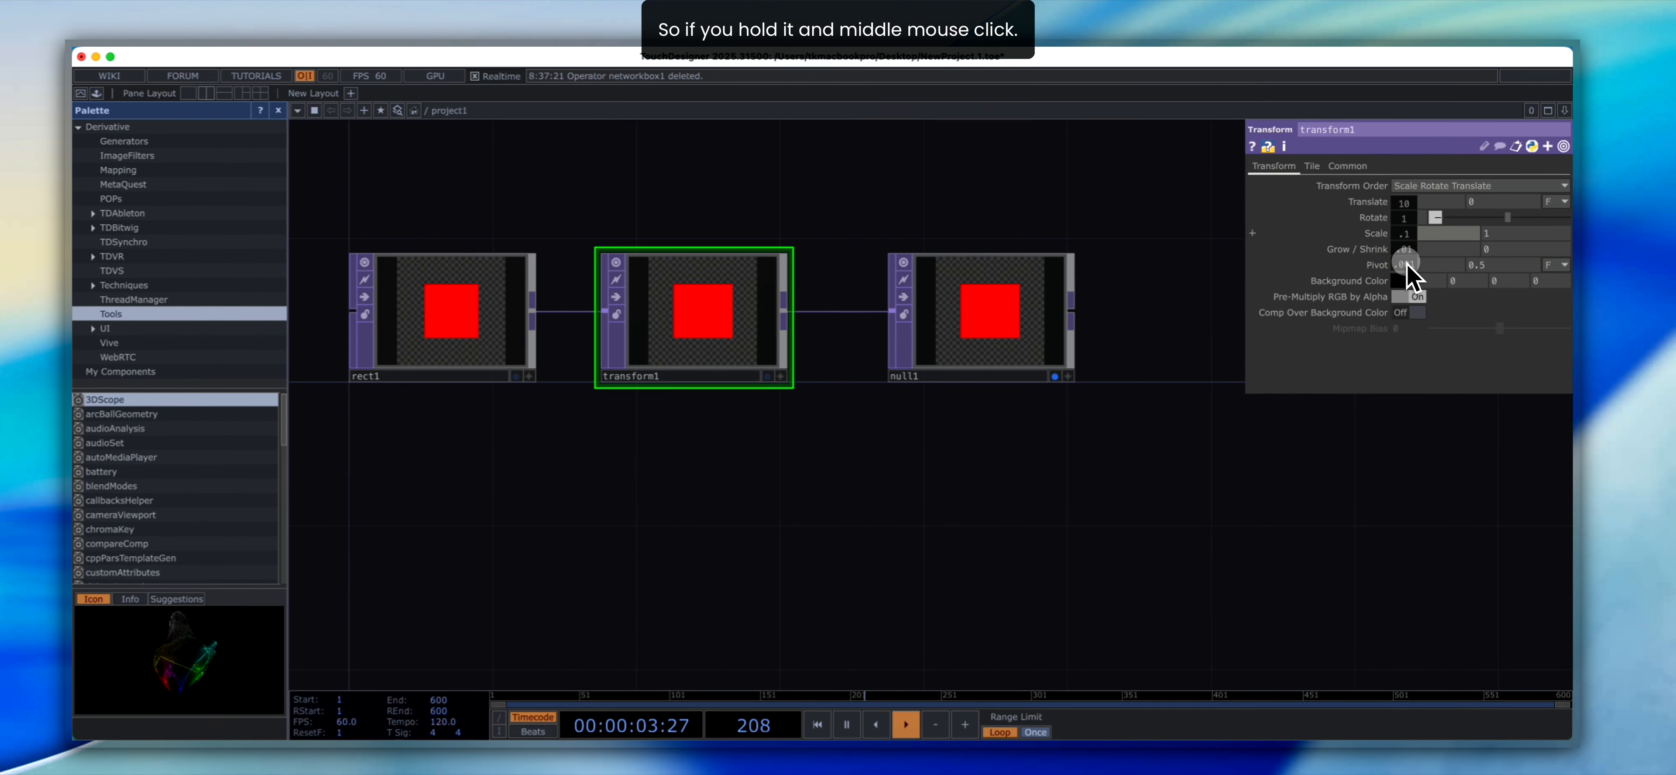
{"action": "middle_click_drag", "start_coordinate": [1407, 276], "coordinate": [1406, 231]}
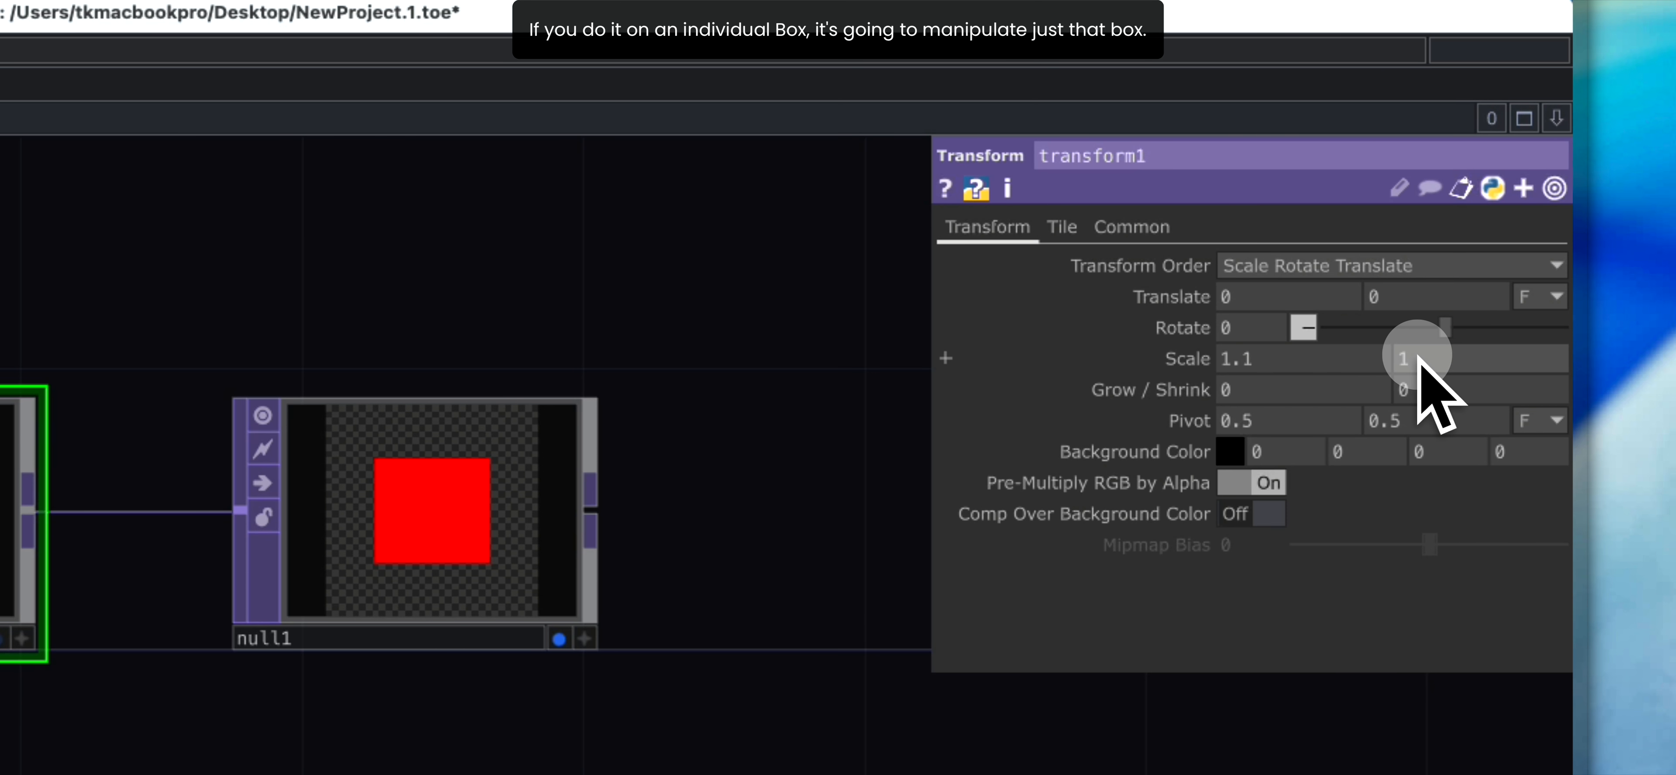
{"action": "mouse_move", "coordinate": [1417, 355]}
{"action": "middle_mouse_down"}
{"action": "mouse_move", "coordinate": [1464, 357]}
{"action": "mouse_move", "coordinate": [1419, 358]}
{"action": "middle_mouse_up"}
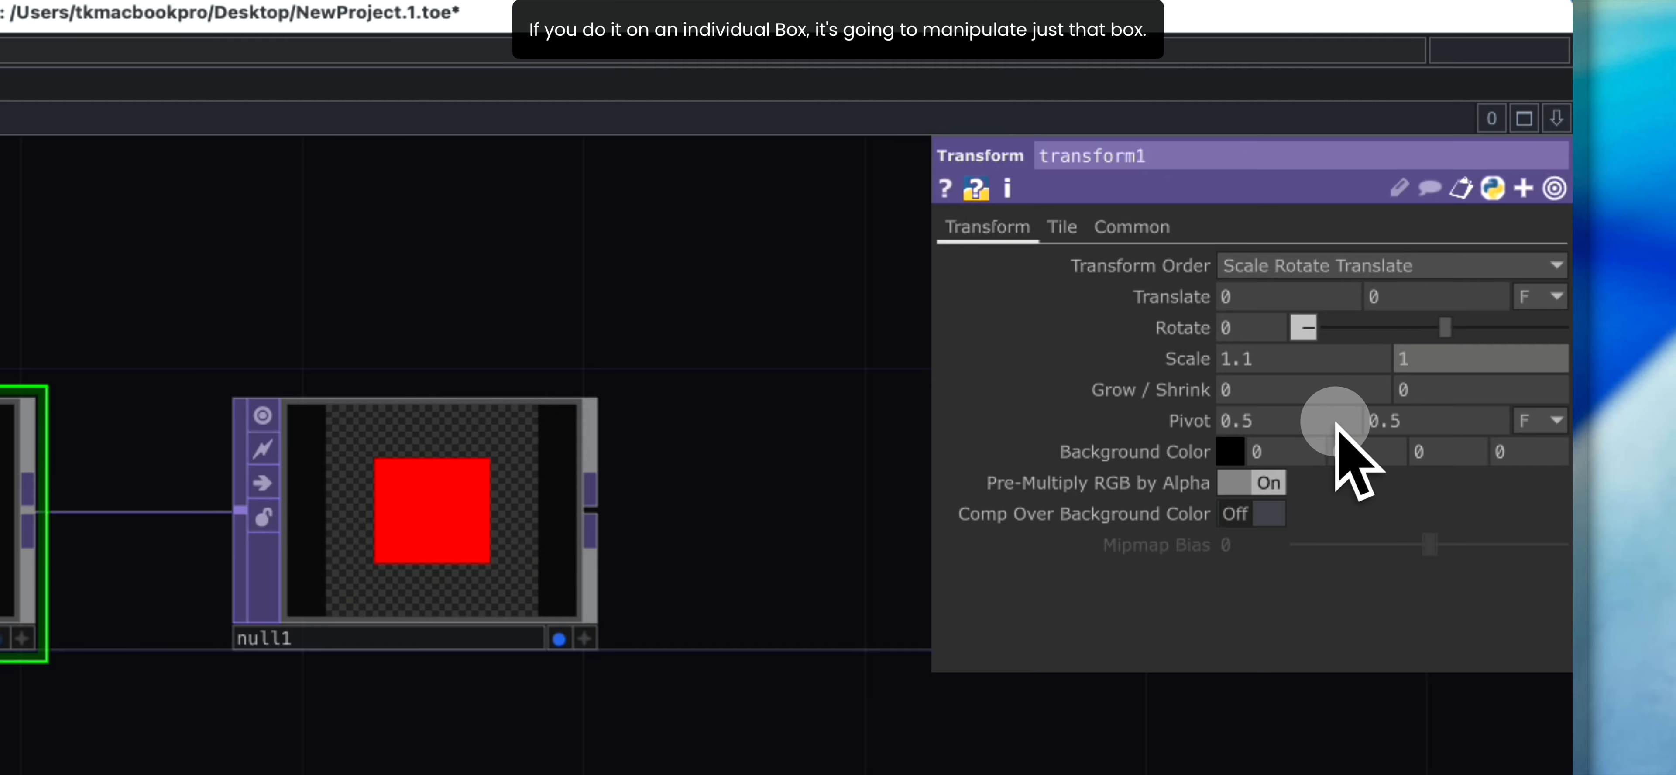
{"action": "middle_click_drag", "start_coordinate": [1254, 365], "coordinate": [1191, 363]}
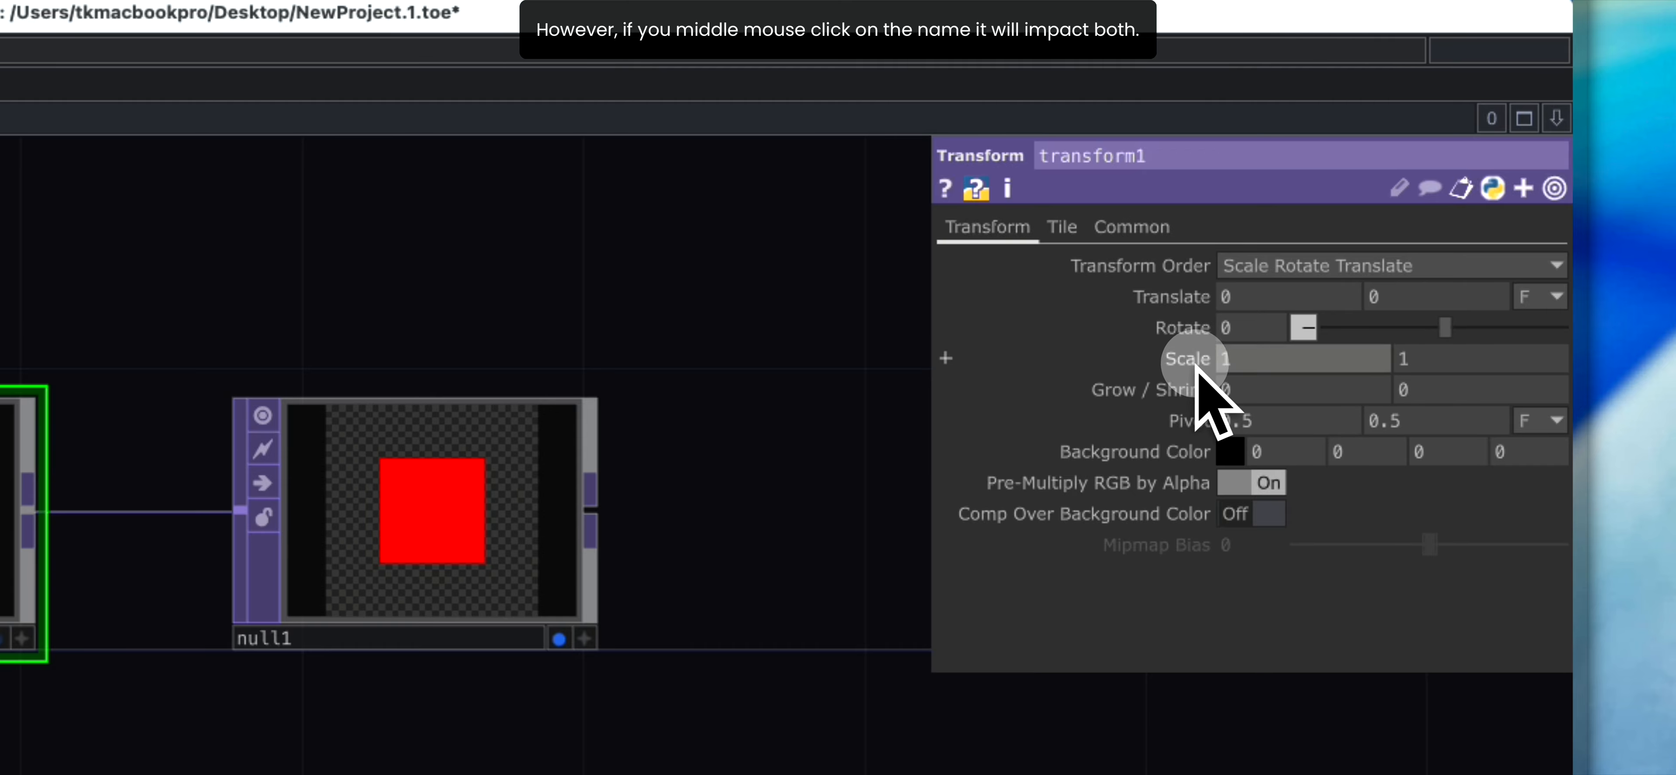
- Scale transform1 down to 0.5 on both axes together, in increments of 0.1
{"action": "middle_click", "coordinate": [1200, 363]}
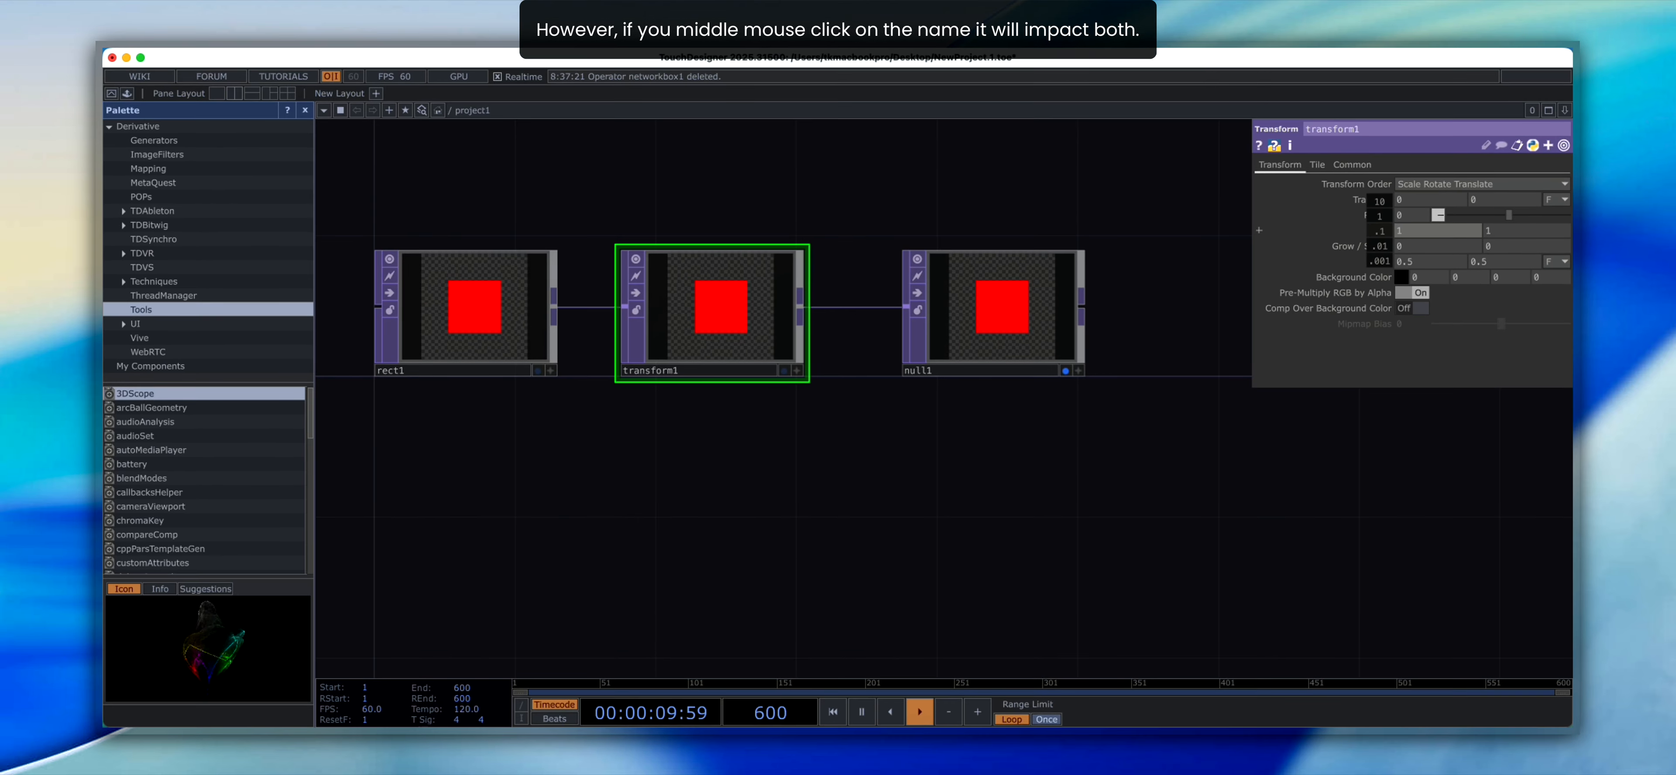
{"action": "middle_click_drag", "start_coordinate": [1380, 230], "coordinate": [1337, 226]}
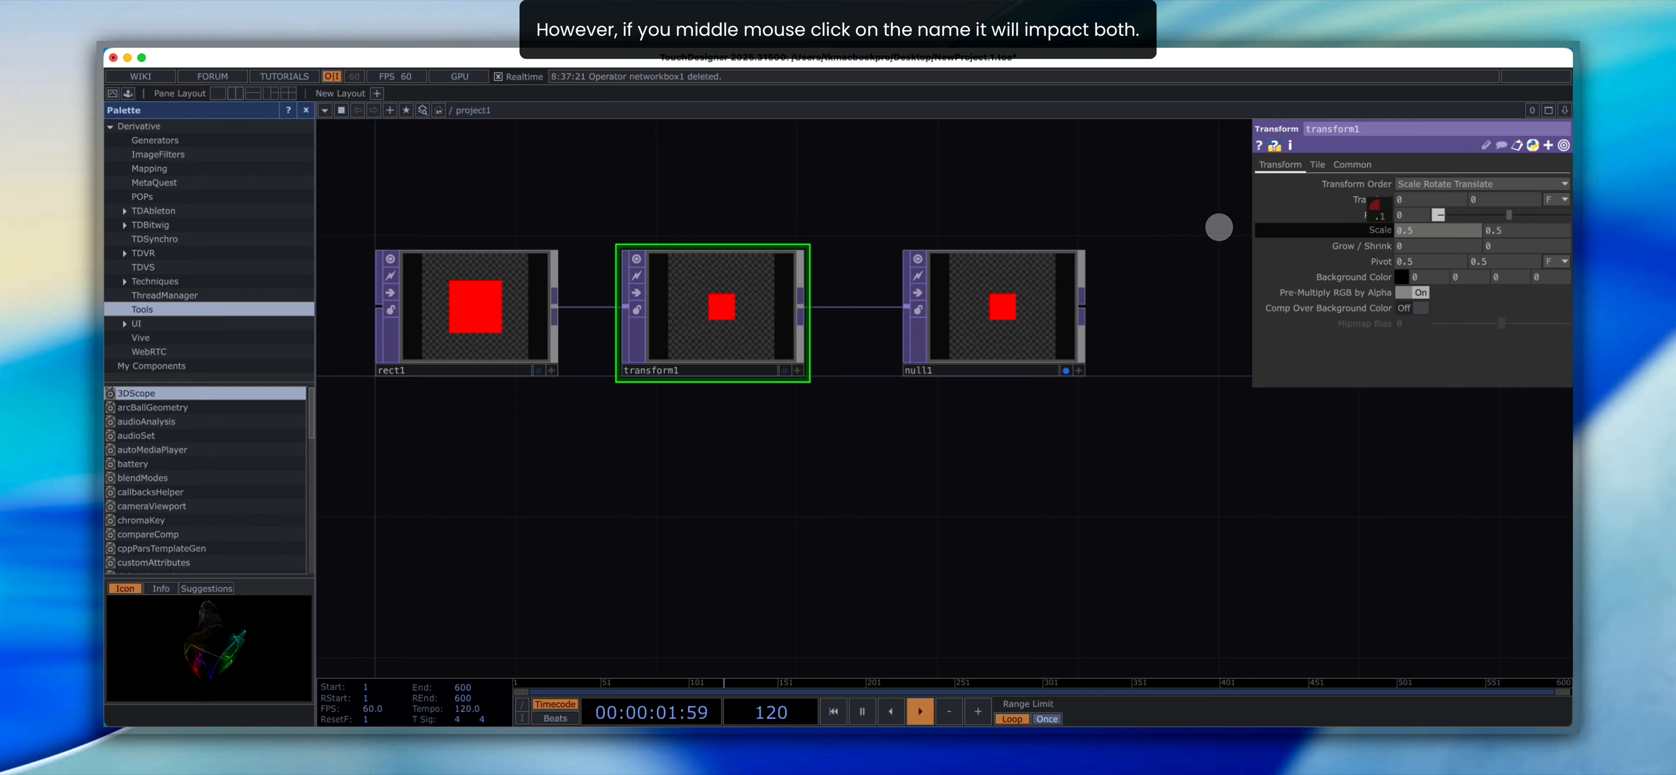
{"action": "mouse_move", "coordinate": [1219, 227]}
{"action": "middle_mouse_down"}
{"action": "mouse_move", "coordinate": [1285, 219]}
{"action": "mouse_move", "coordinate": [1220, 225]}
{"action": "middle_mouse_up"}
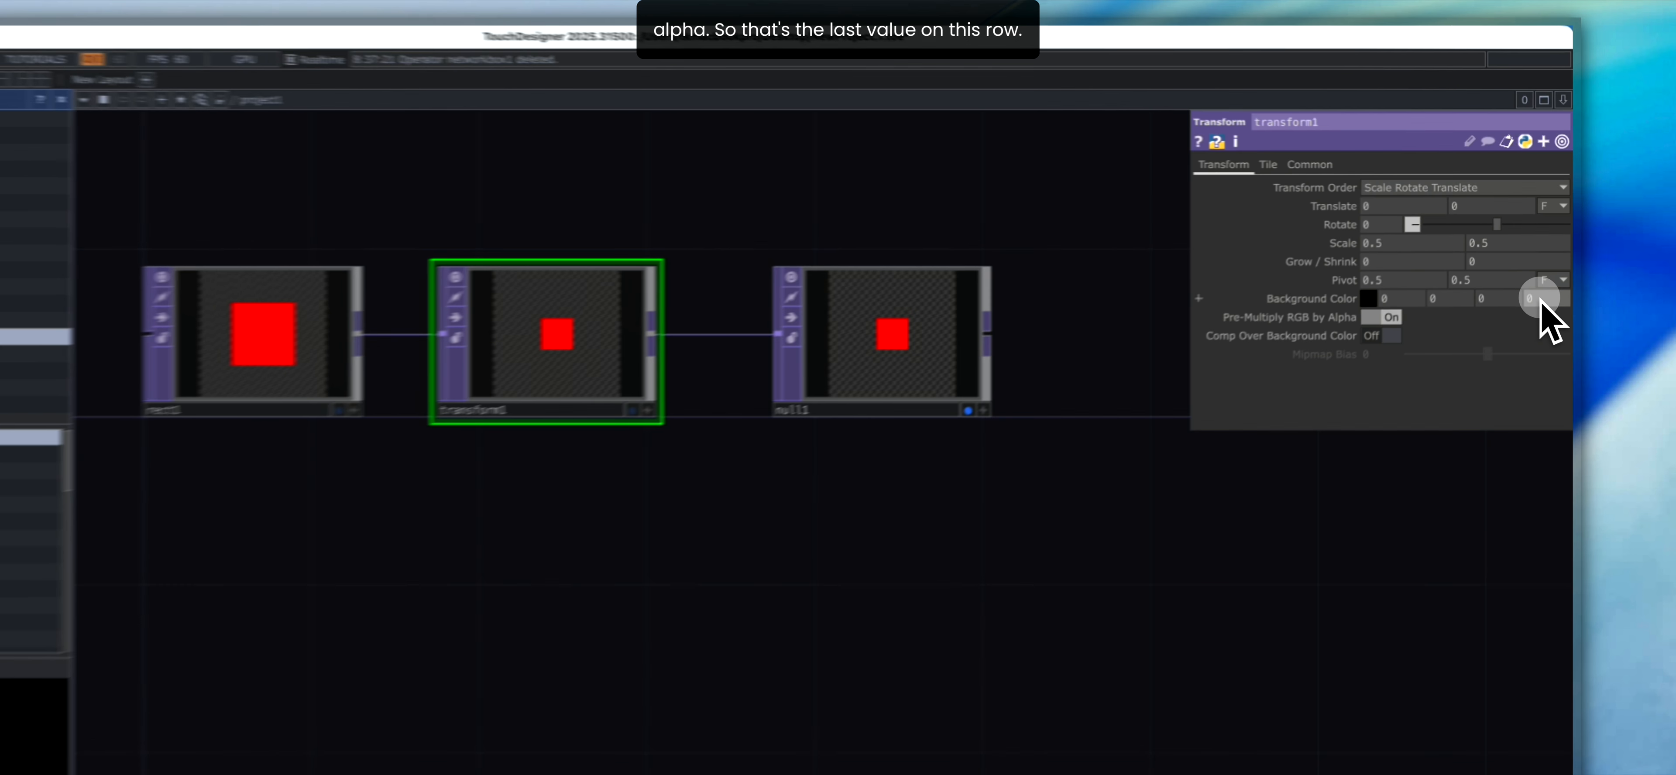
- Set transform1's background color alpha to 1 and turn on Comp Over Background Color
{"action": "key", "text": "BackSpace"}
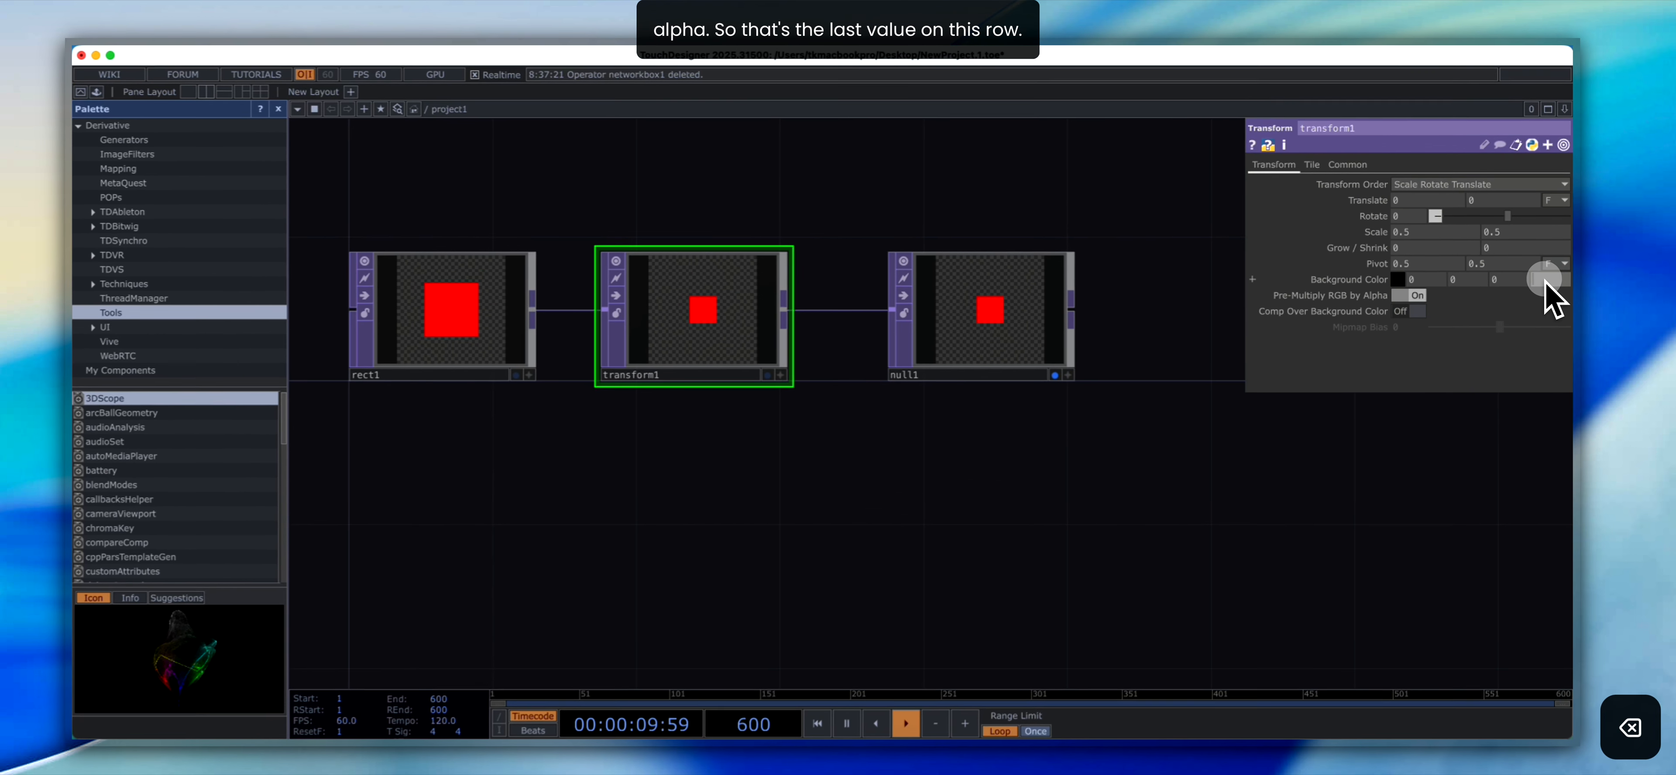
{"action": "type", "text": "1"}
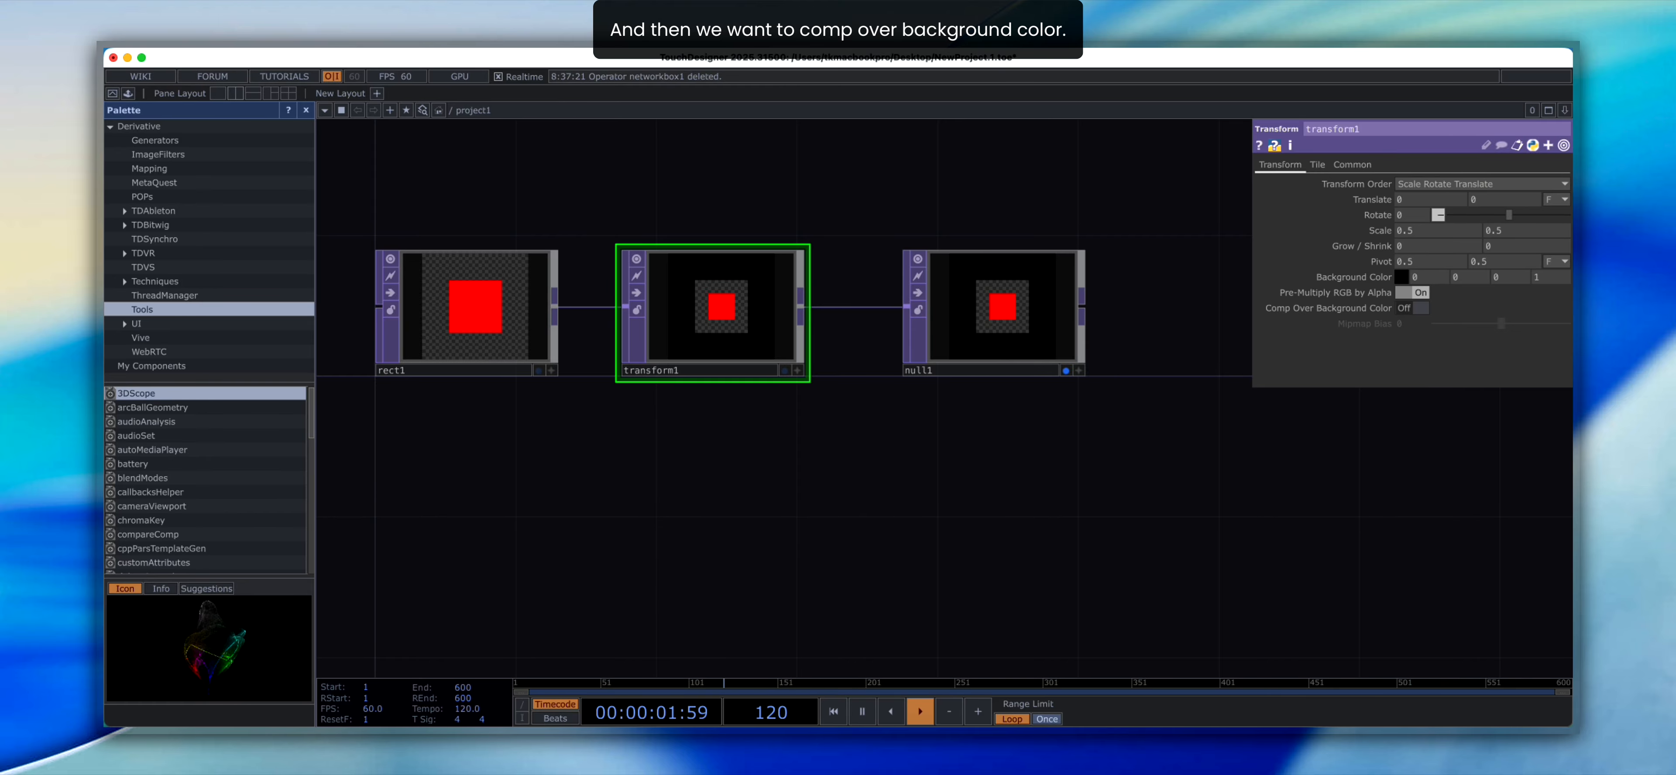
{"action": "left_click", "coordinate": [1423, 311]}
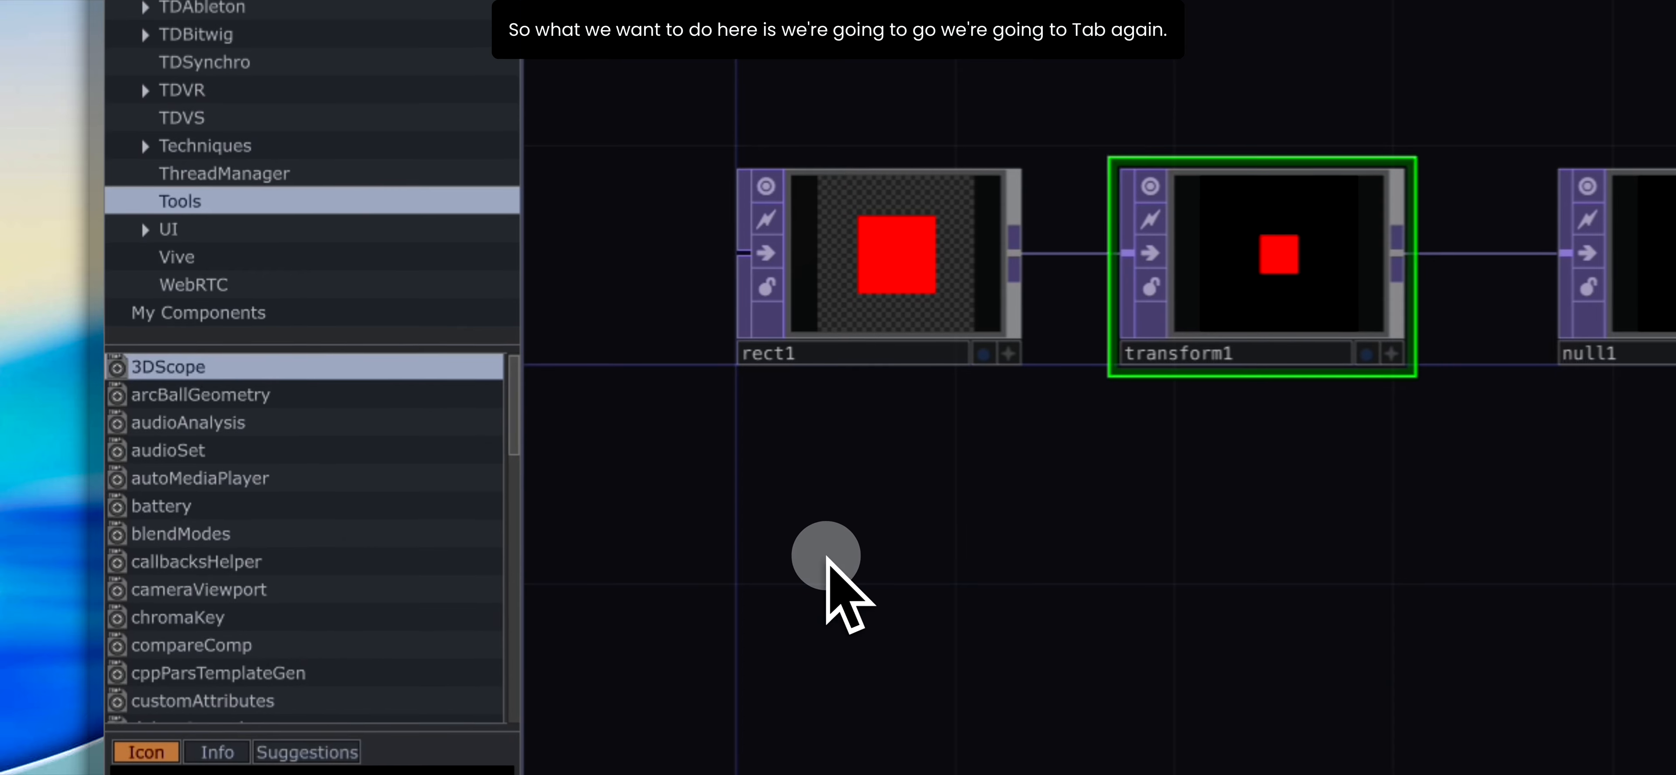
- Add an LFO CHOP below rect1 and set its frequency to 0.2
{"action": "key", "text": "Tab"}
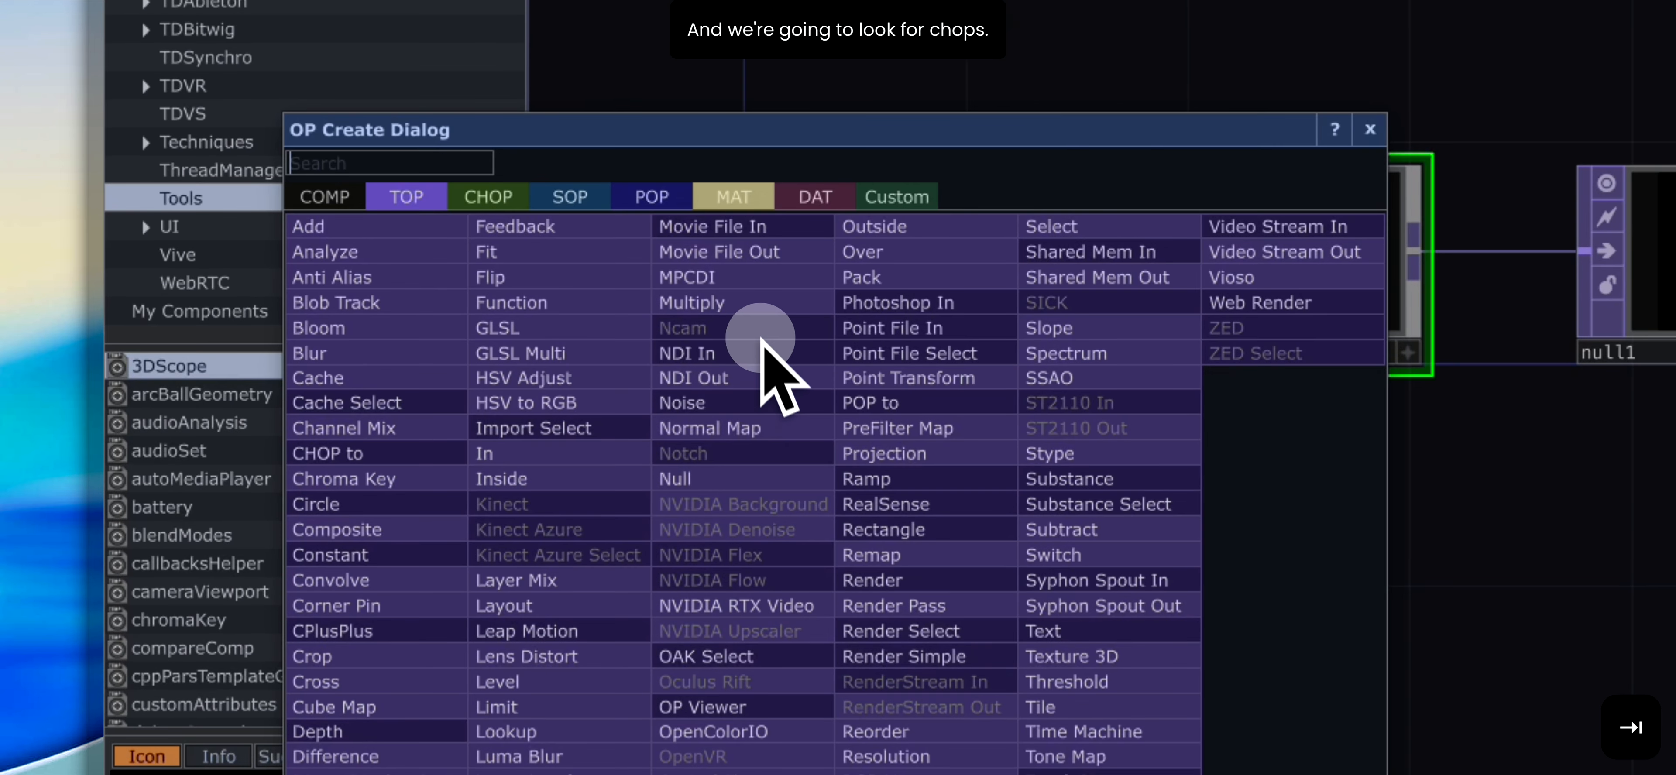
{"action": "left_click", "coordinate": [488, 196]}
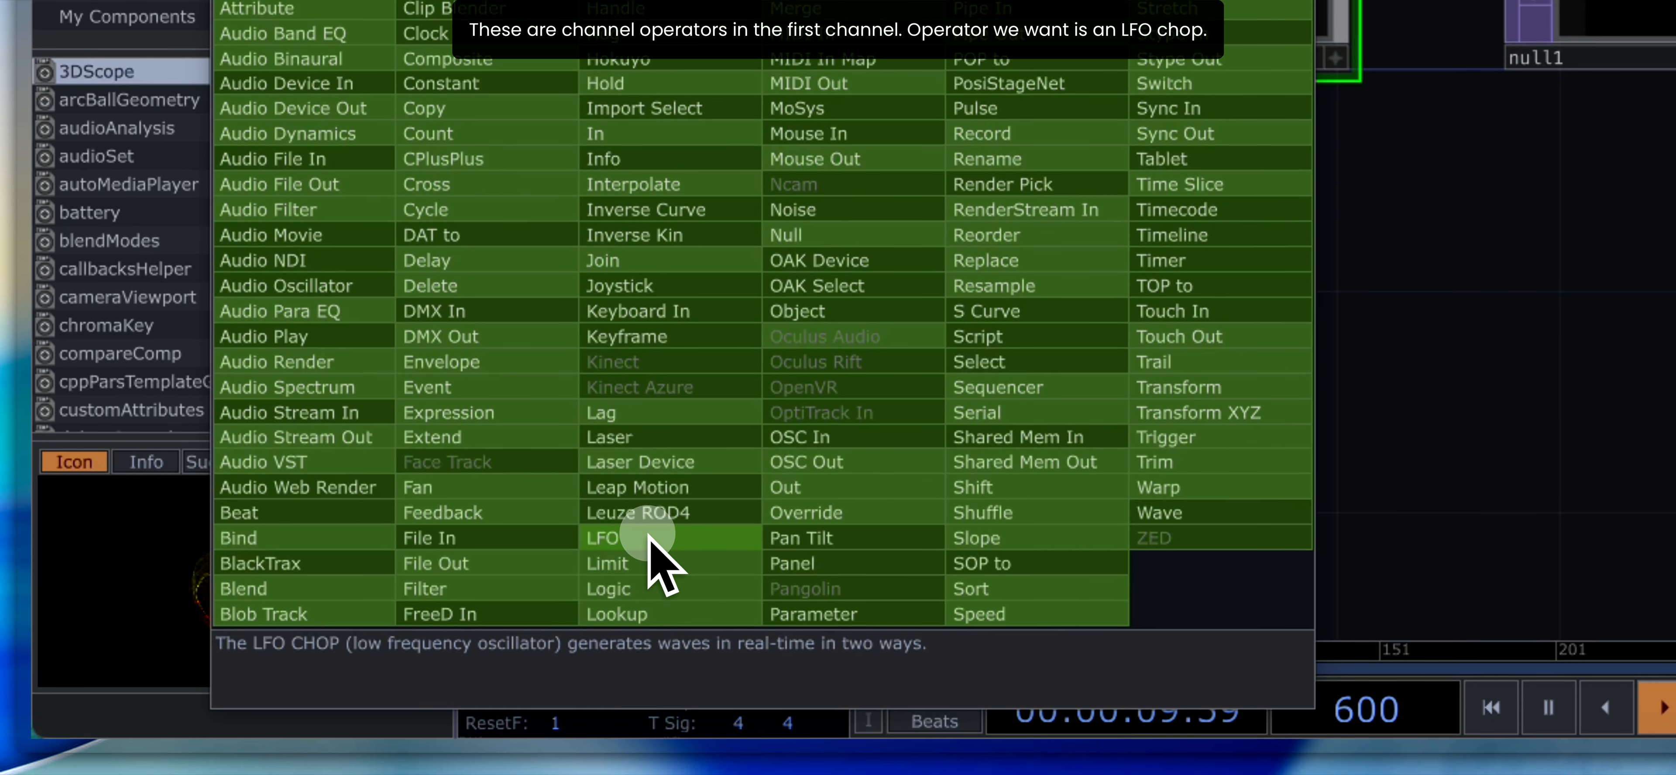
{"action": "left_click", "coordinate": [650, 537]}
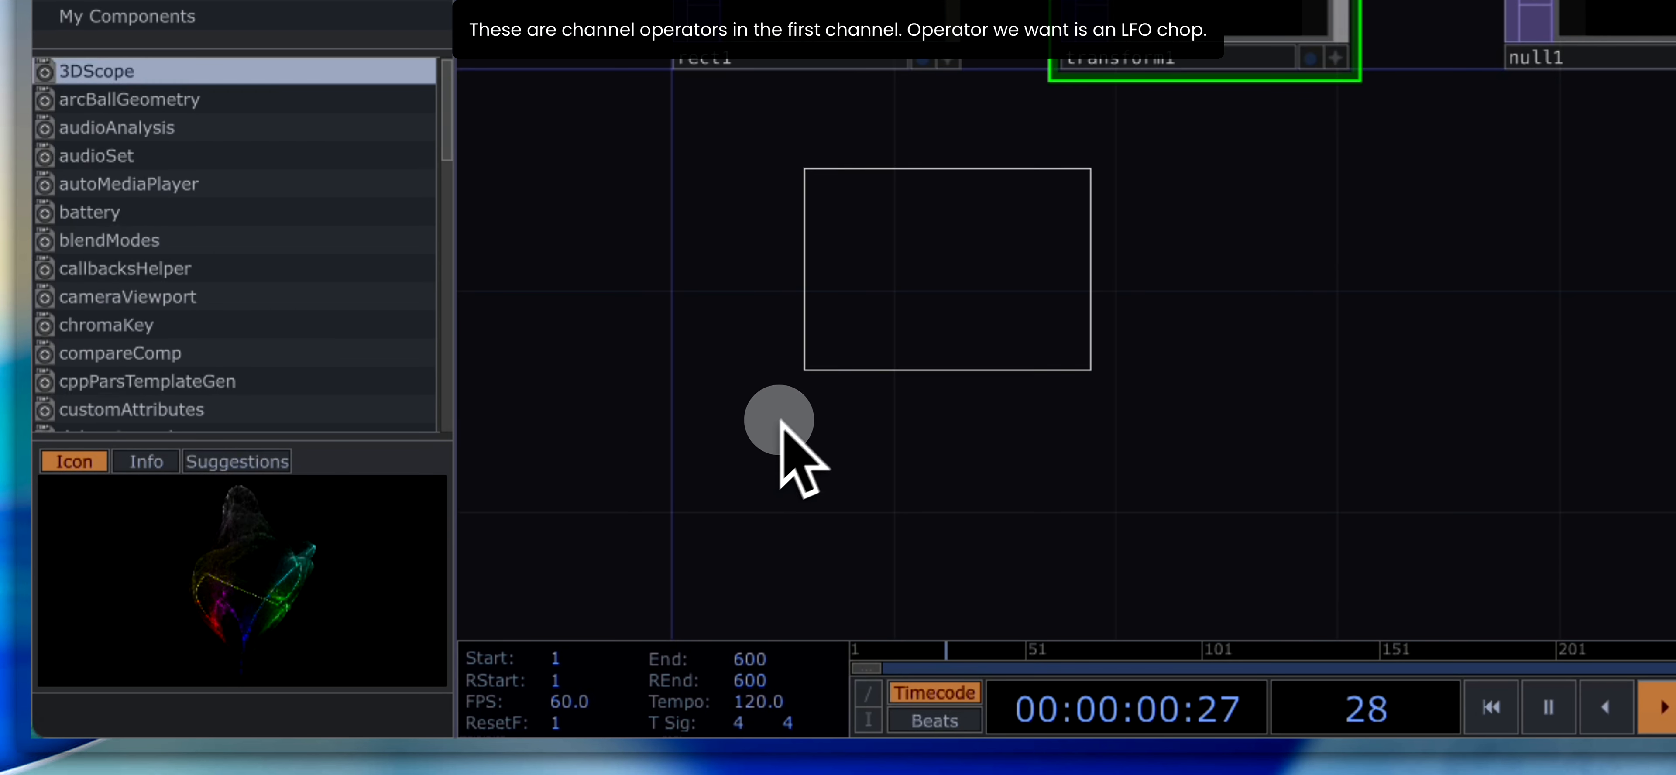
{"action": "left_click", "coordinate": [818, 375]}
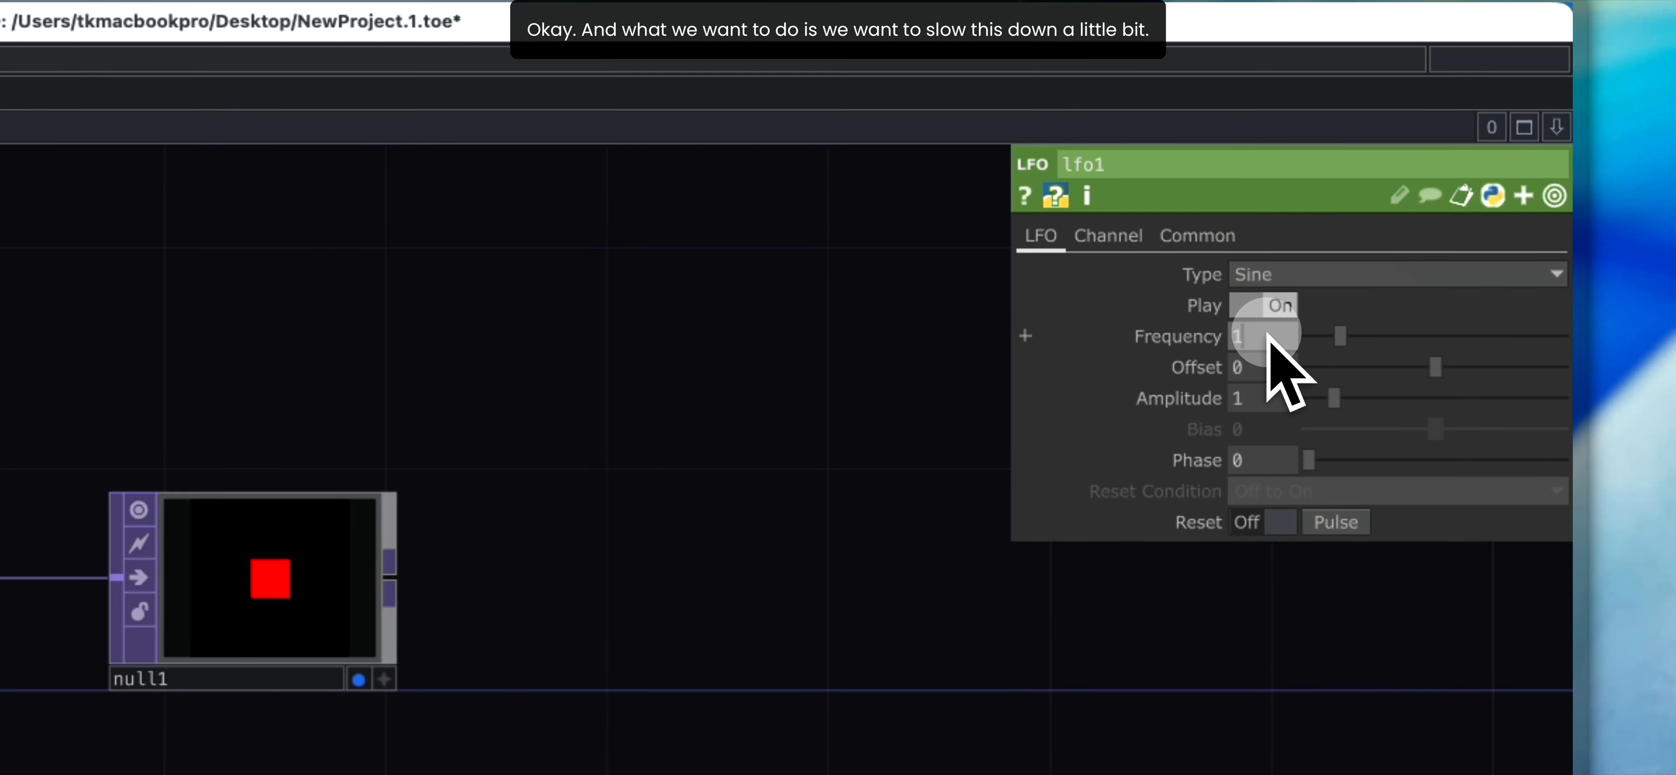
{"action": "type", "text": "0.2"}
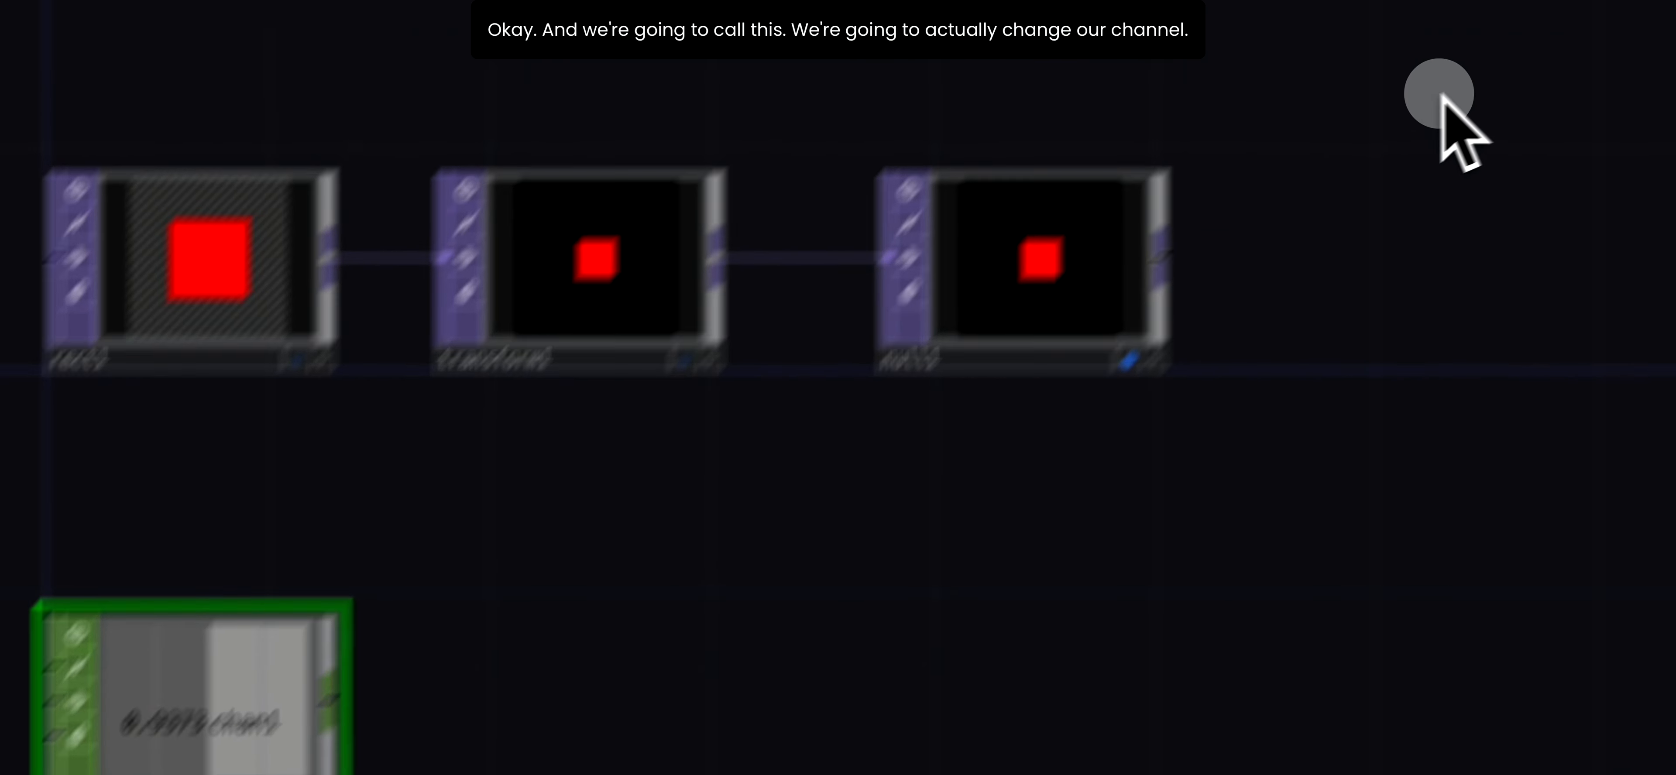
- Look through lfo1's parameter pages and rename its channel to rect_tx
{"action": "left_click", "coordinate": [1209, 220]}
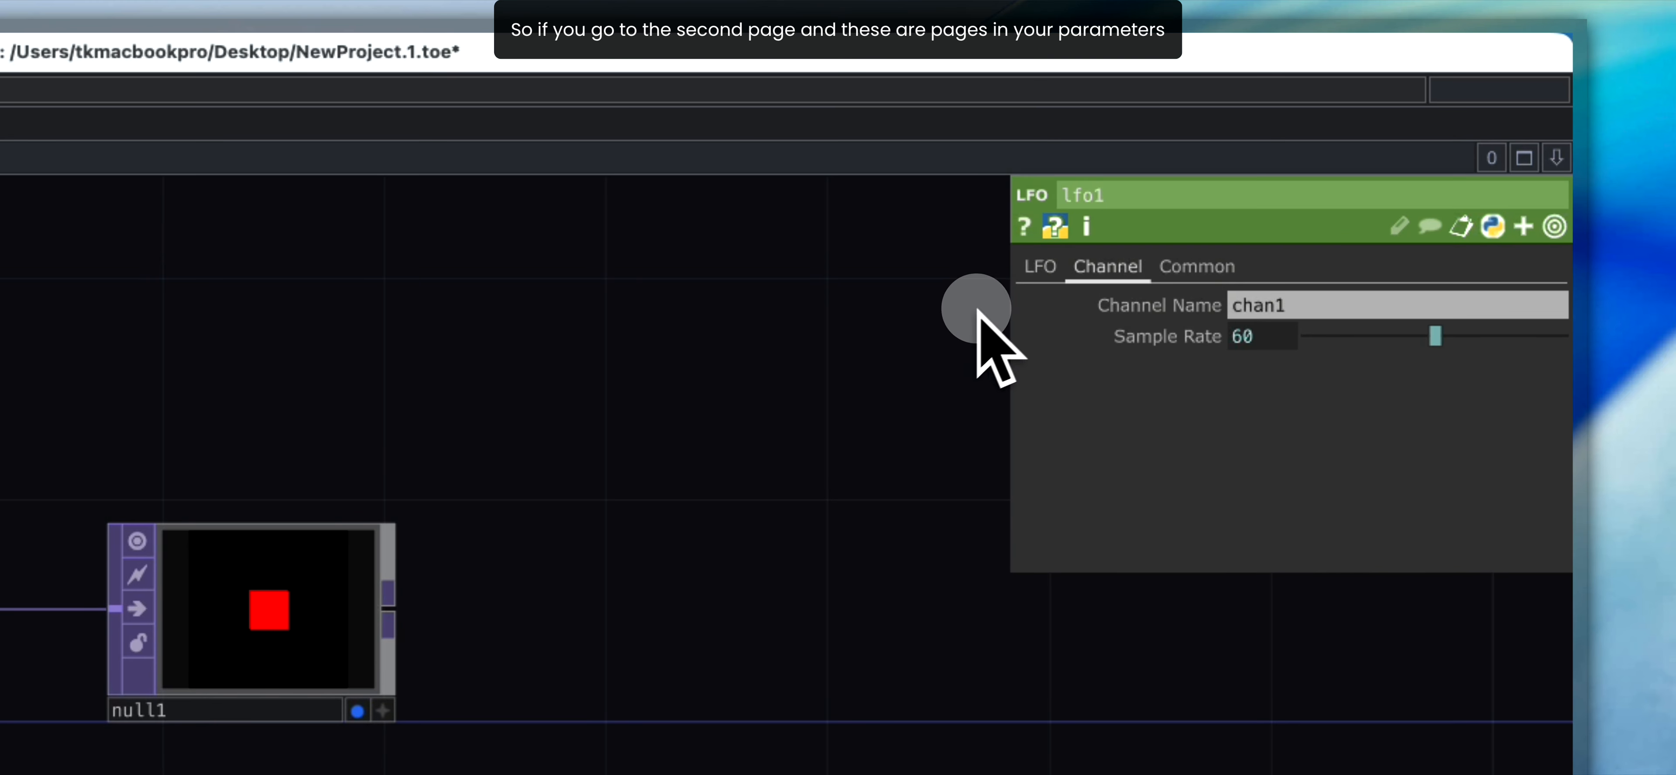
{"action": "left_click", "coordinate": [1041, 267]}
{"action": "left_click", "coordinate": [1110, 267]}
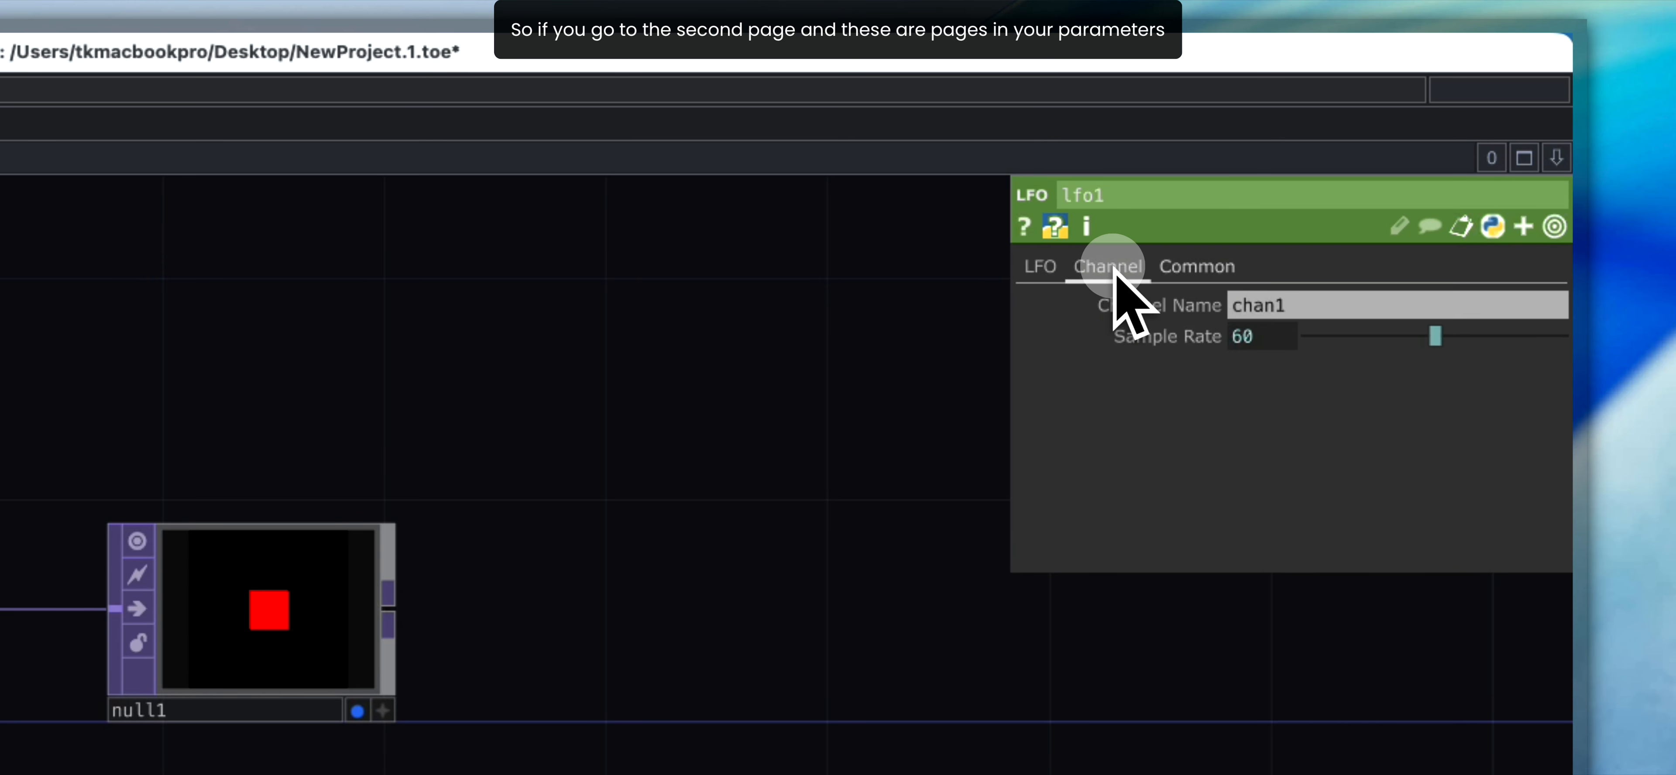
{"action": "left_click", "coordinate": [1171, 267]}
{"action": "left_click", "coordinate": [1100, 267]}
{"action": "left_click", "coordinate": [1060, 266]}
{"action": "left_click", "coordinate": [1080, 268]}
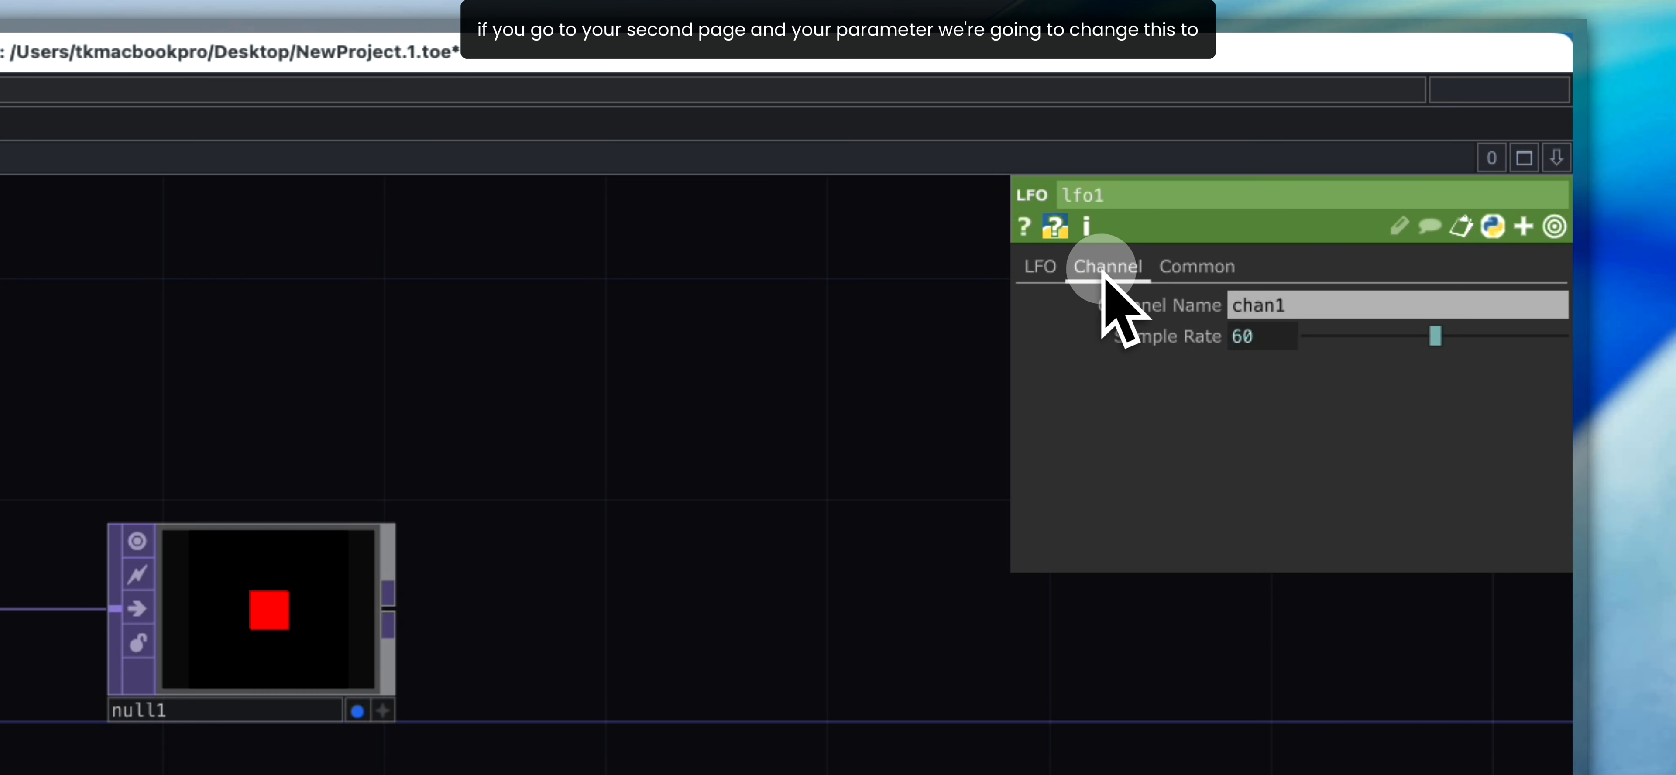
{"action": "left_click", "coordinate": [1293, 306]}
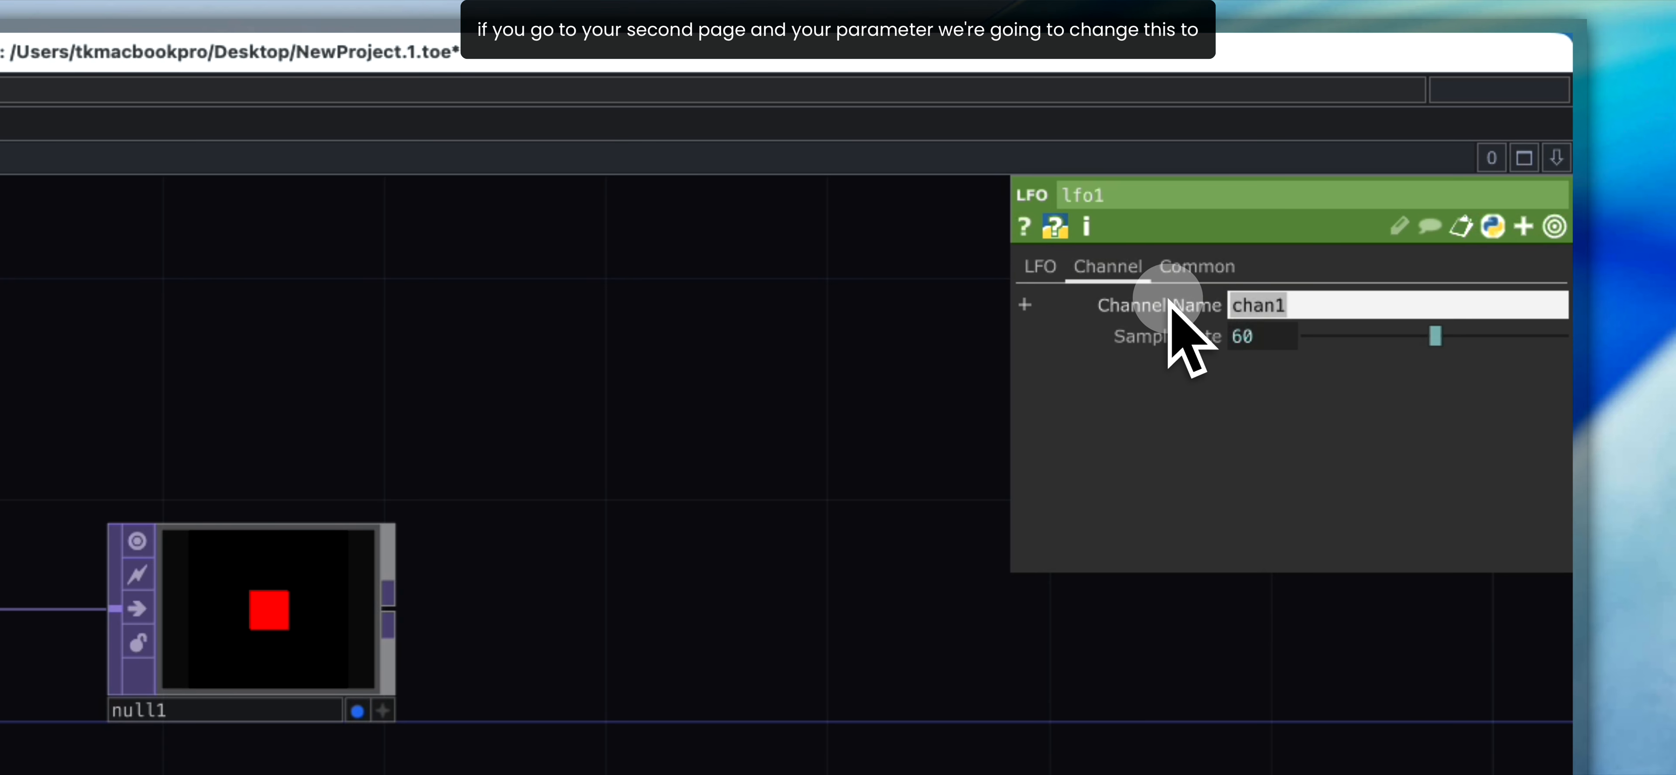
{"action": "type", "text": "rect_"}
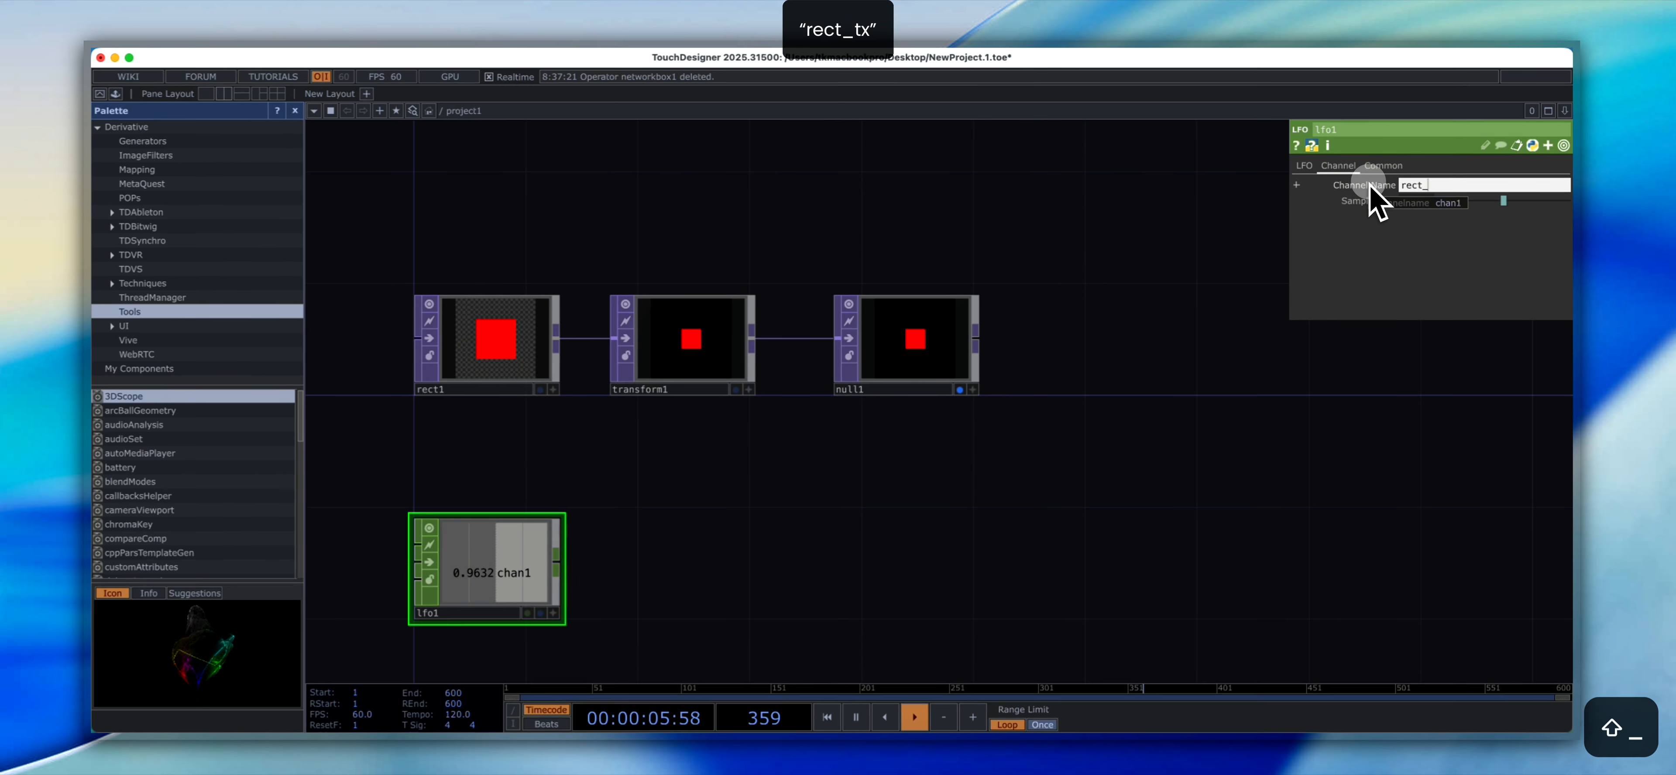
{"action": "type", "text": "t"}
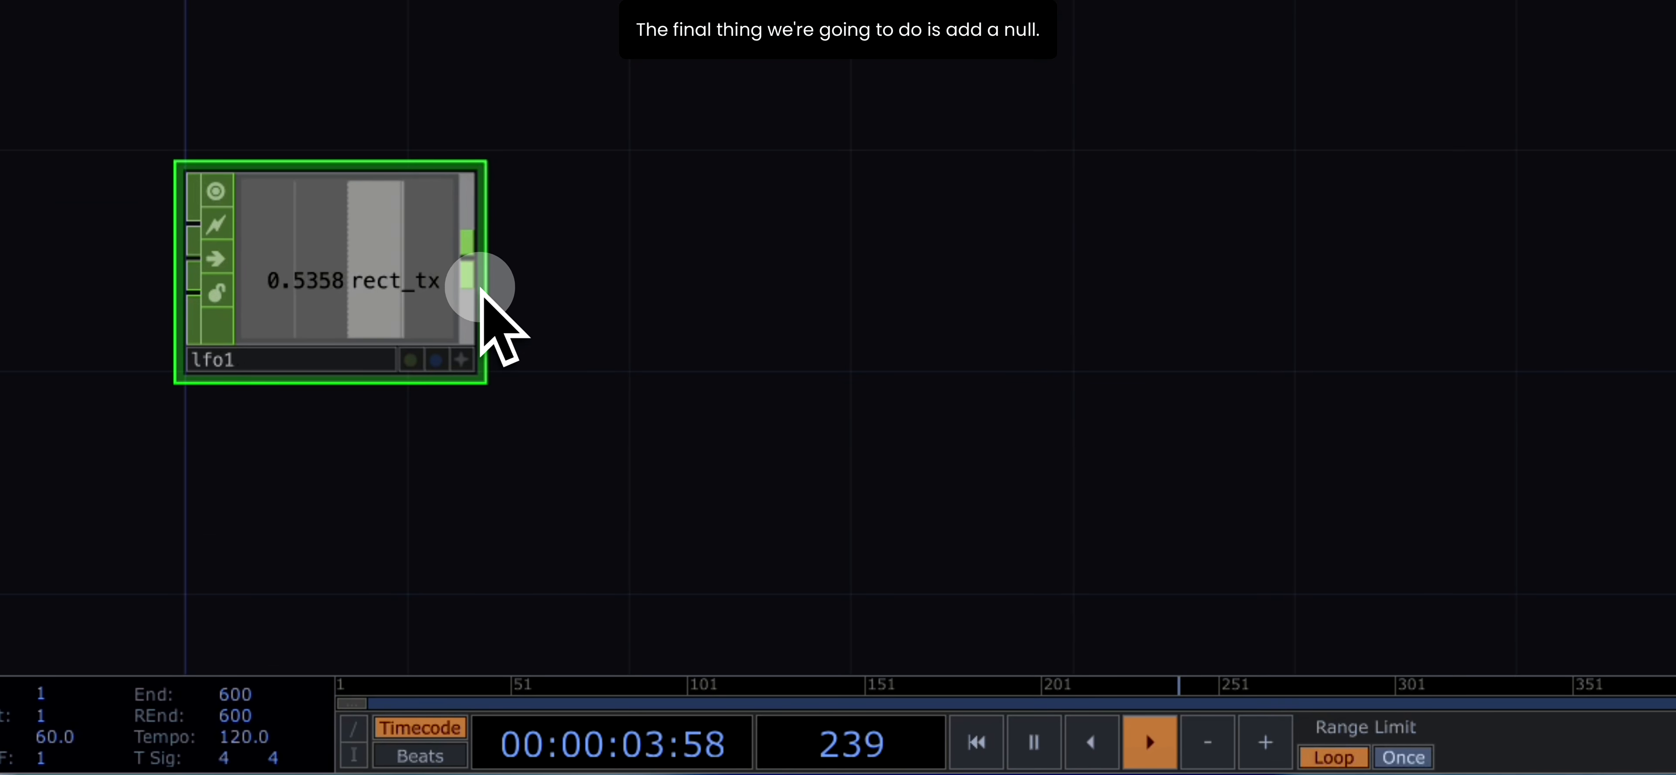
- Add a Null CHOP after lfo1, connected to its output
{"action": "middle_click", "coordinate": [471, 268]}
{"action": "left_click", "coordinate": [496, 238]}
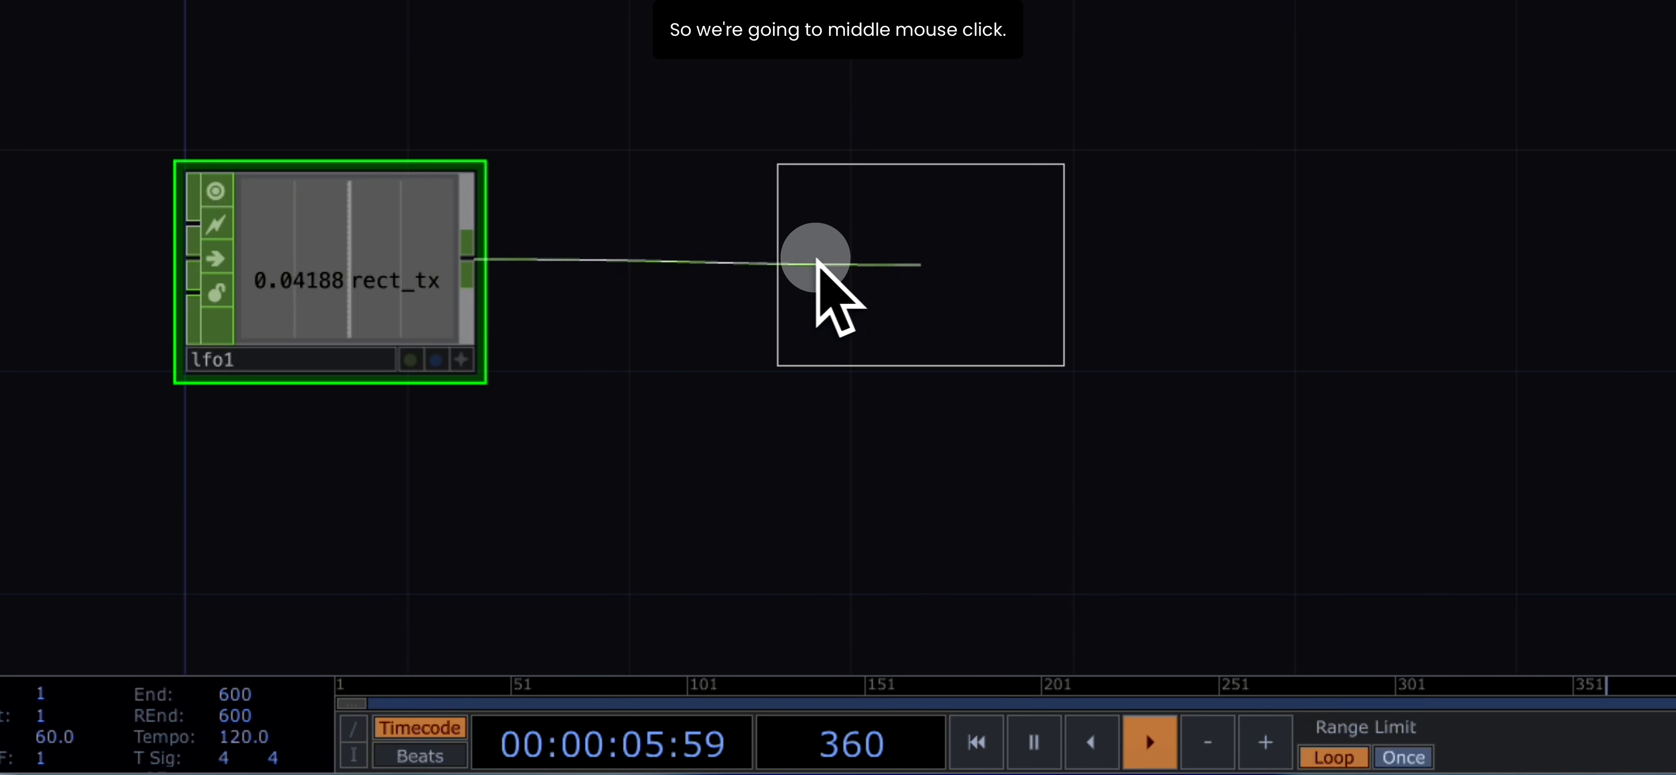
{"action": "left_click", "coordinate": [777, 260]}
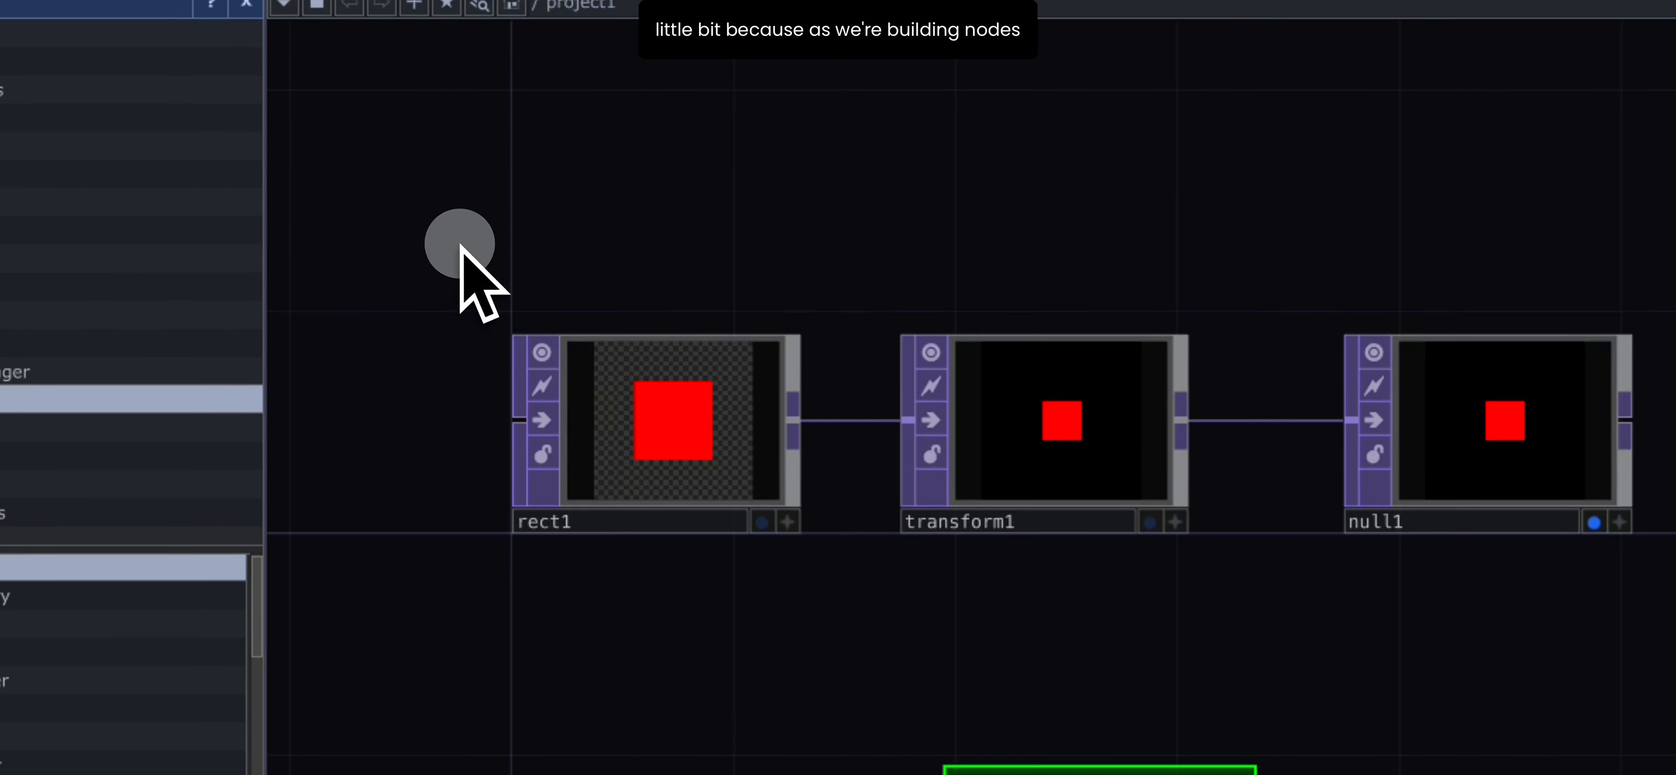
- Enclose the rect1, transform1 and null1 operators in a new network box titled VISUALS
{"action": "left_click_drag", "start_coordinate": [298, 133], "coordinate": [1673, 520]}
{"action": "left_click_drag", "start_coordinate": [1654, 575], "coordinate": [1537, 545]}
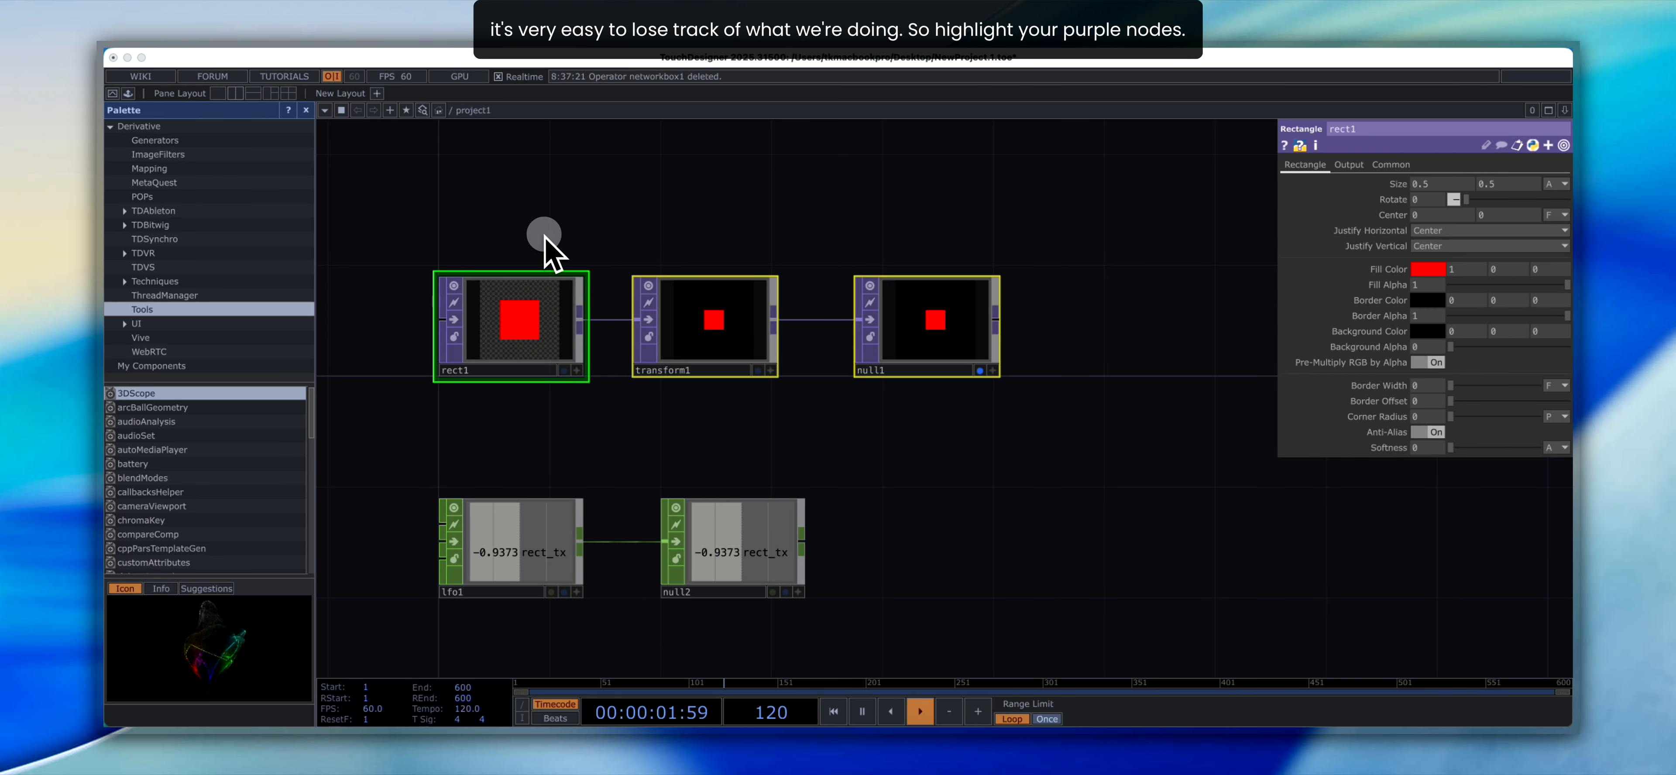
{"action": "left_click", "coordinate": [485, 232]}
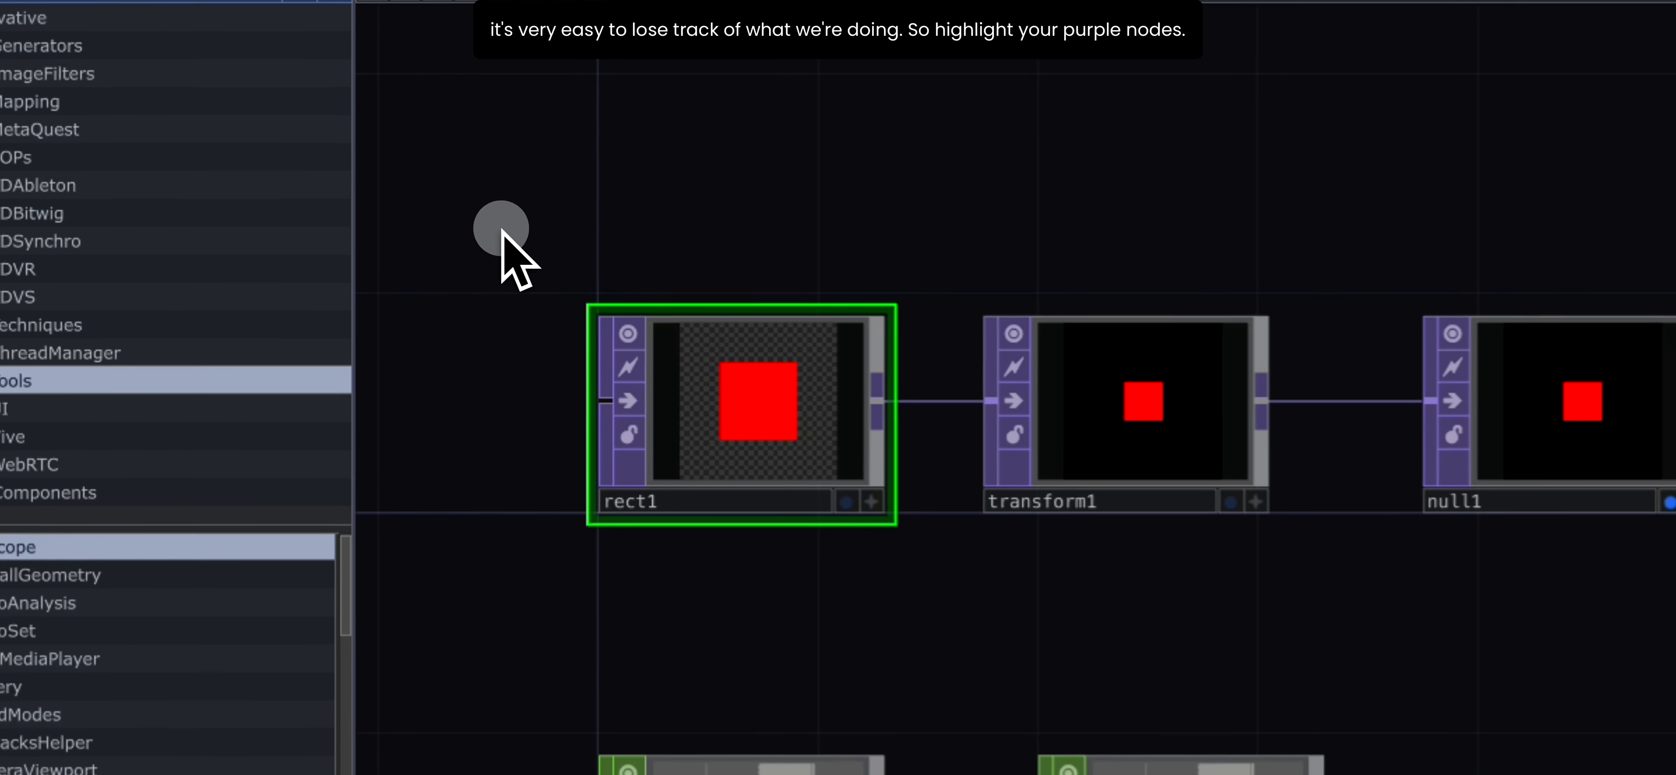
{"action": "left_click_drag", "start_coordinate": [400, 228], "coordinate": [1037, 452]}
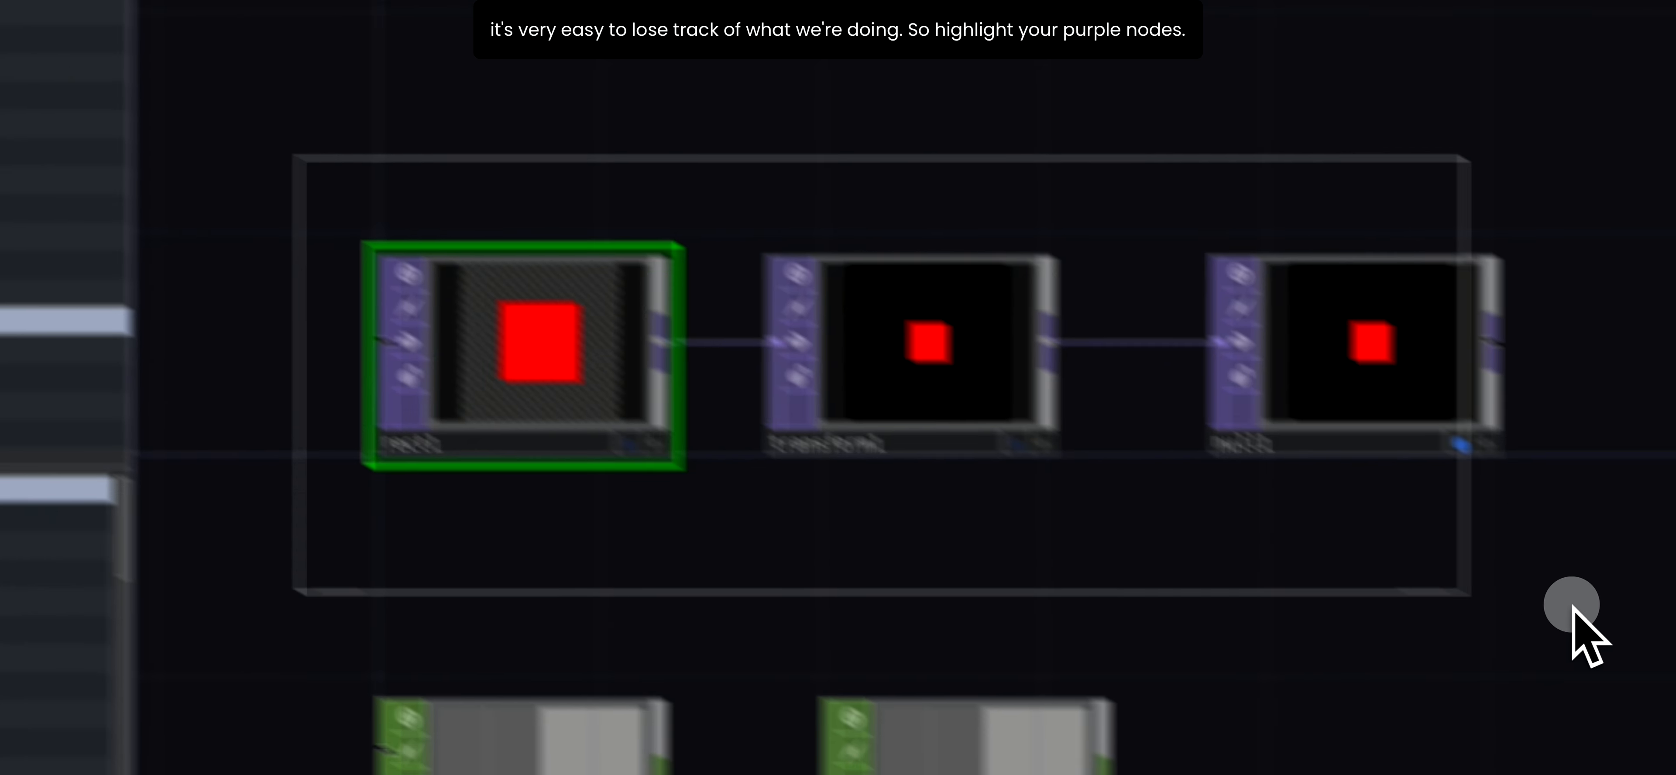
{"action": "left_click_drag", "start_coordinate": [1572, 605], "coordinate": [1575, 506]}
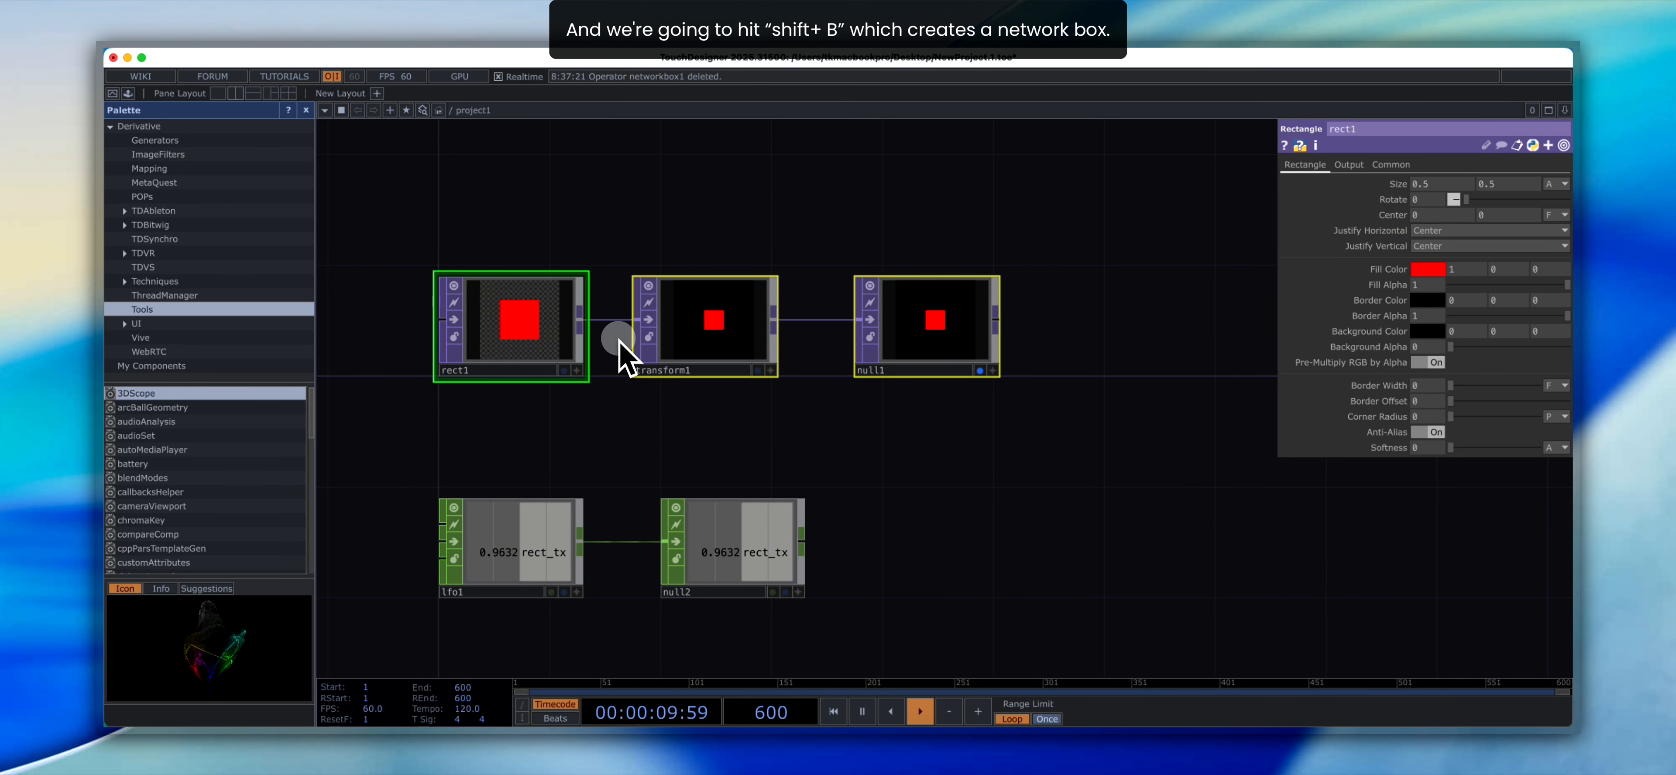
{"action": "key", "text": "shift+b"}
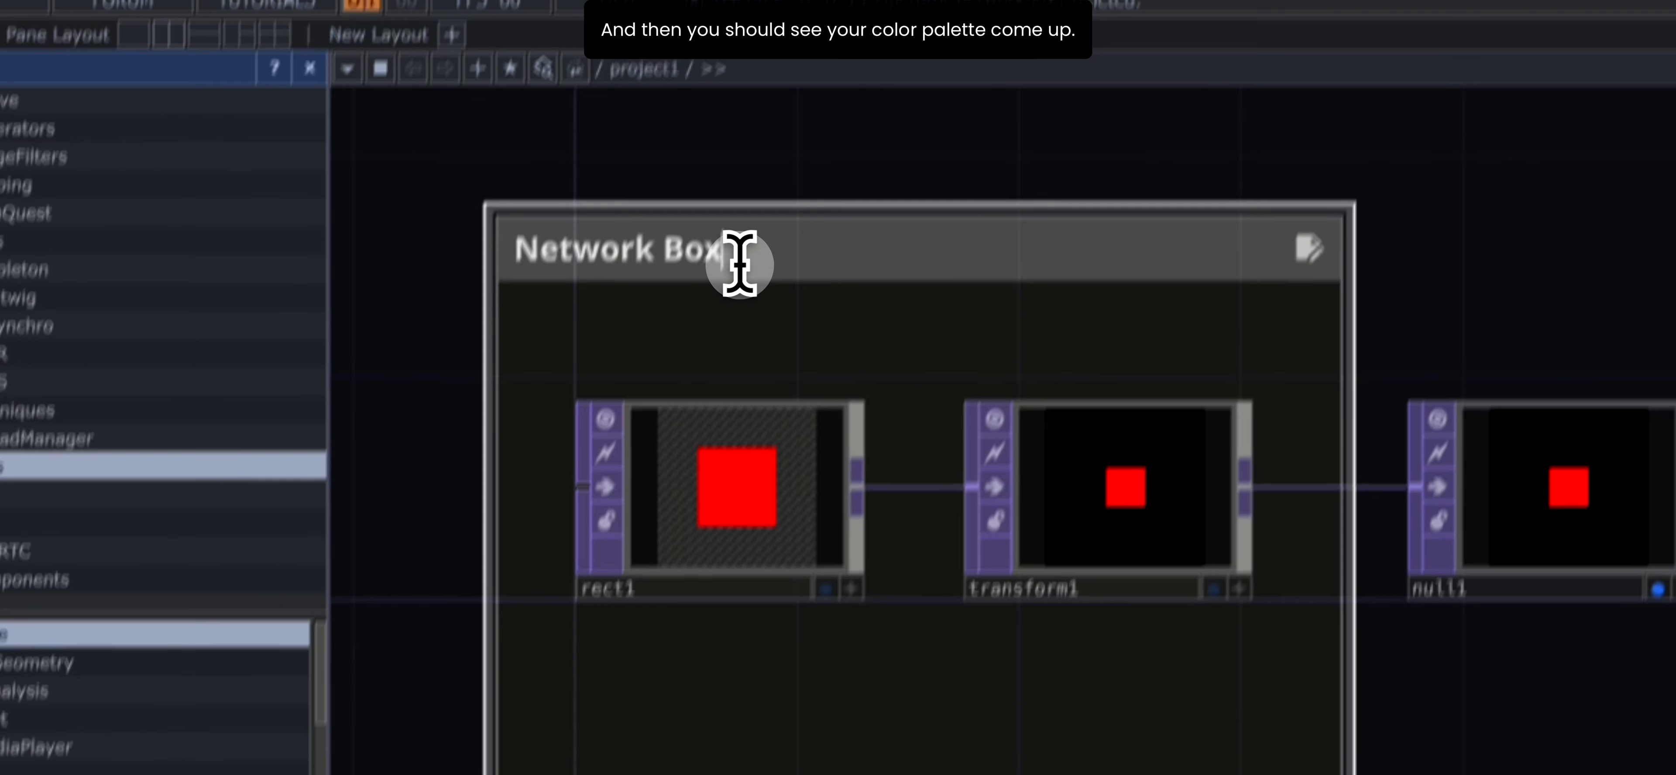
{"action": "left_click_drag", "start_coordinate": [741, 262], "coordinate": [472, 303]}
{"action": "type", "text": "VI"}
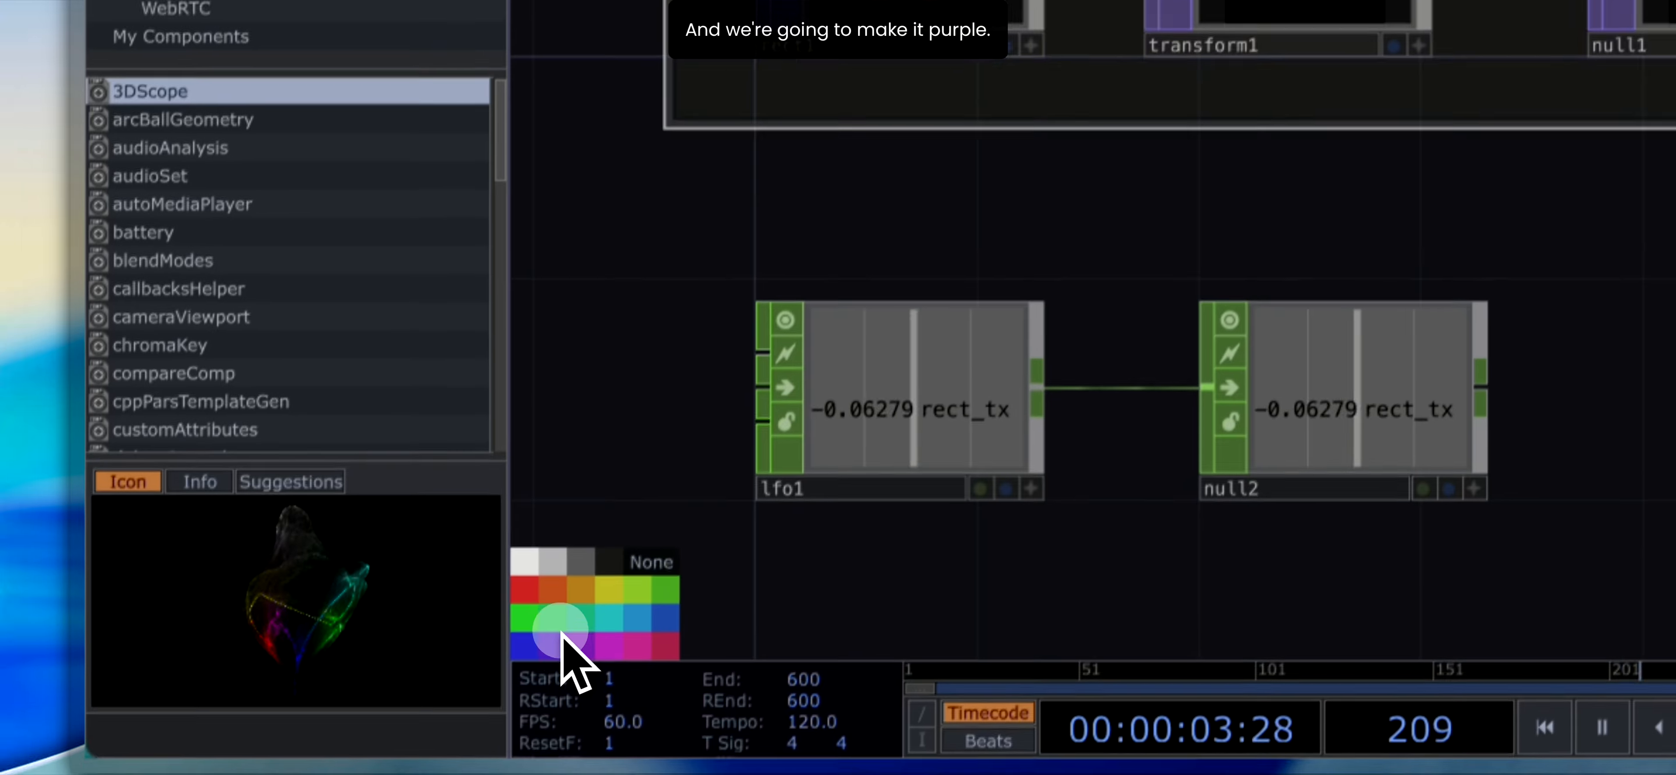
- Color the VISUALS network box purple and move it slightly right together with its operators
{"action": "left_click", "coordinate": [560, 637]}
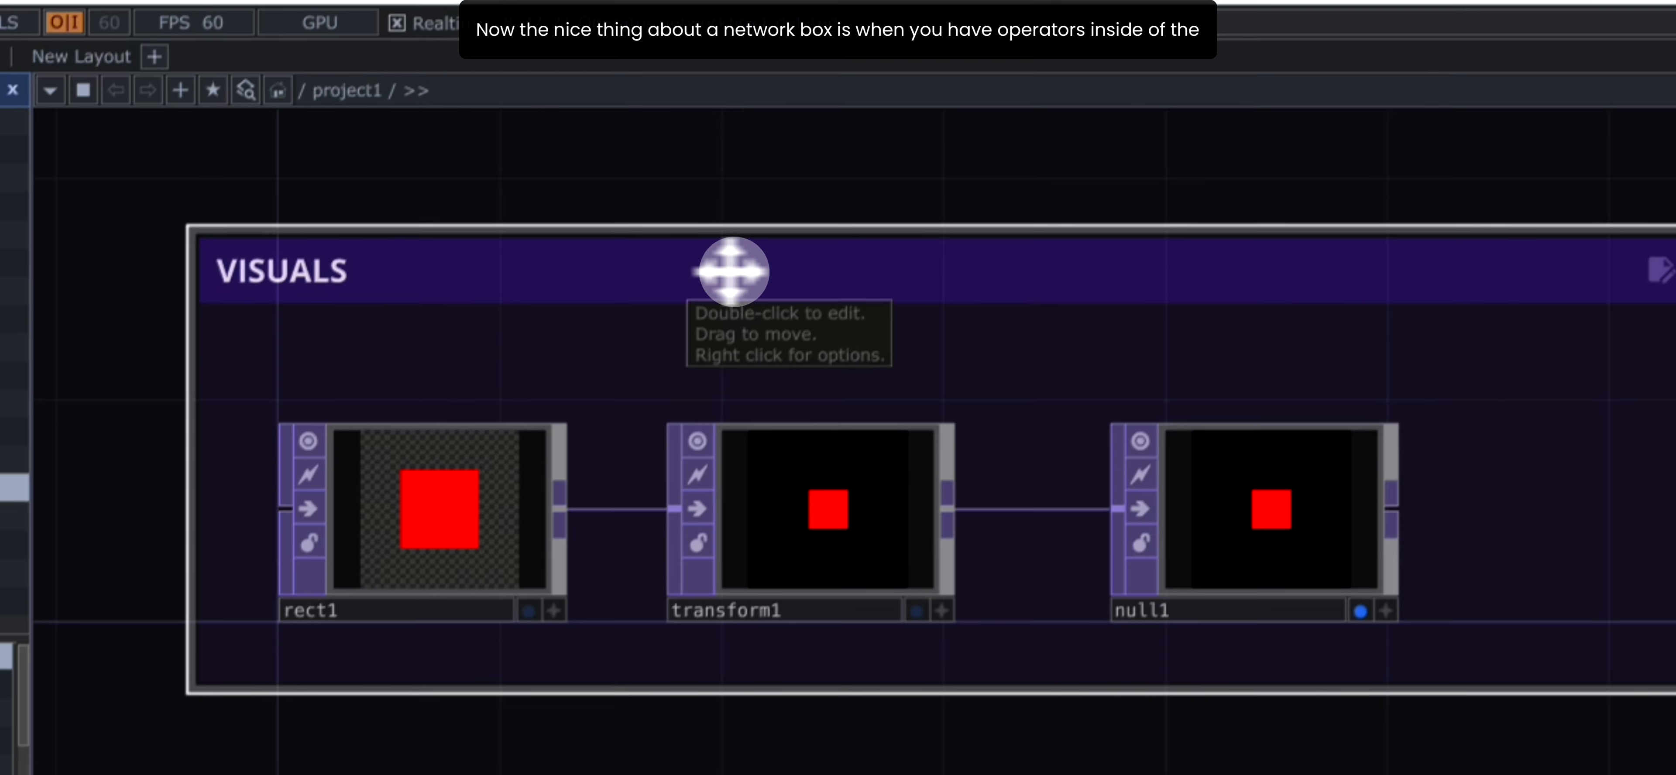
{"action": "left_click_drag", "start_coordinate": [732, 272], "coordinate": [598, 235]}
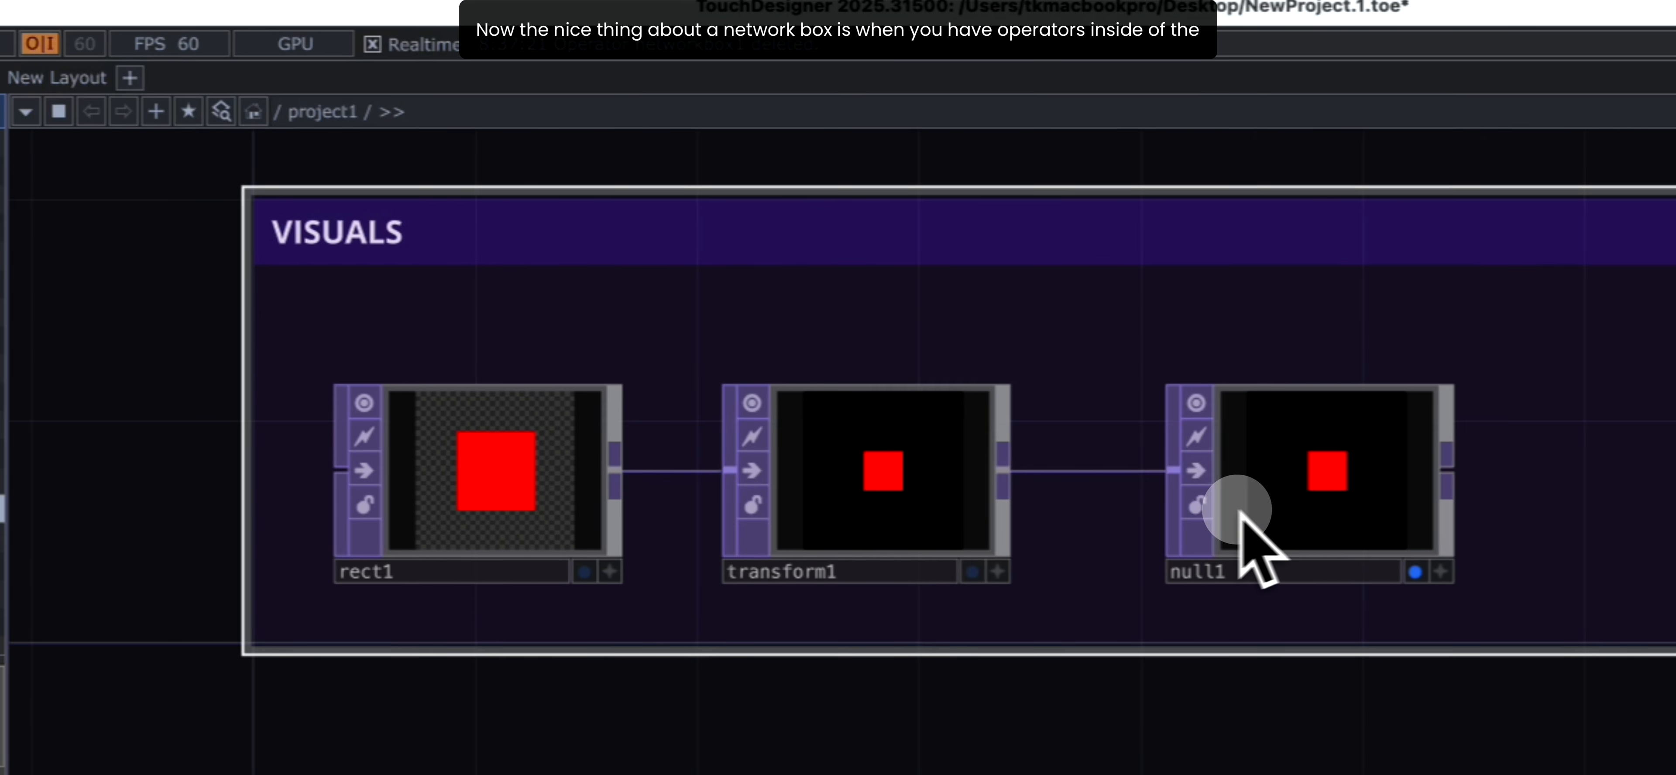
{"action": "left_click_drag", "start_coordinate": [951, 220], "coordinate": [666, 230]}
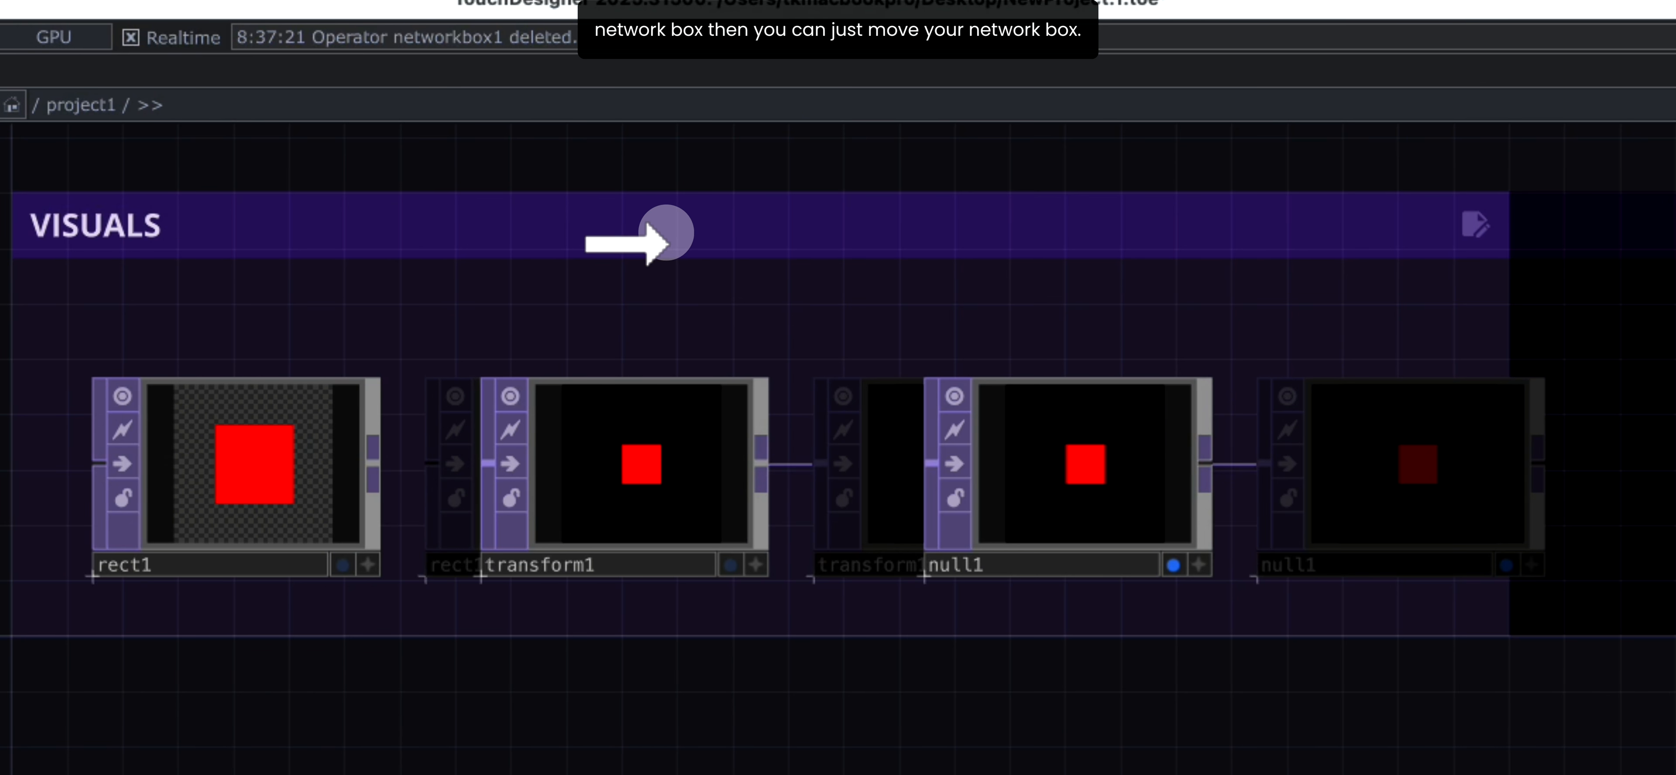
{"action": "scroll", "coordinate": [644, 561], "scroll_direction": "down", "scroll_amount": 10}
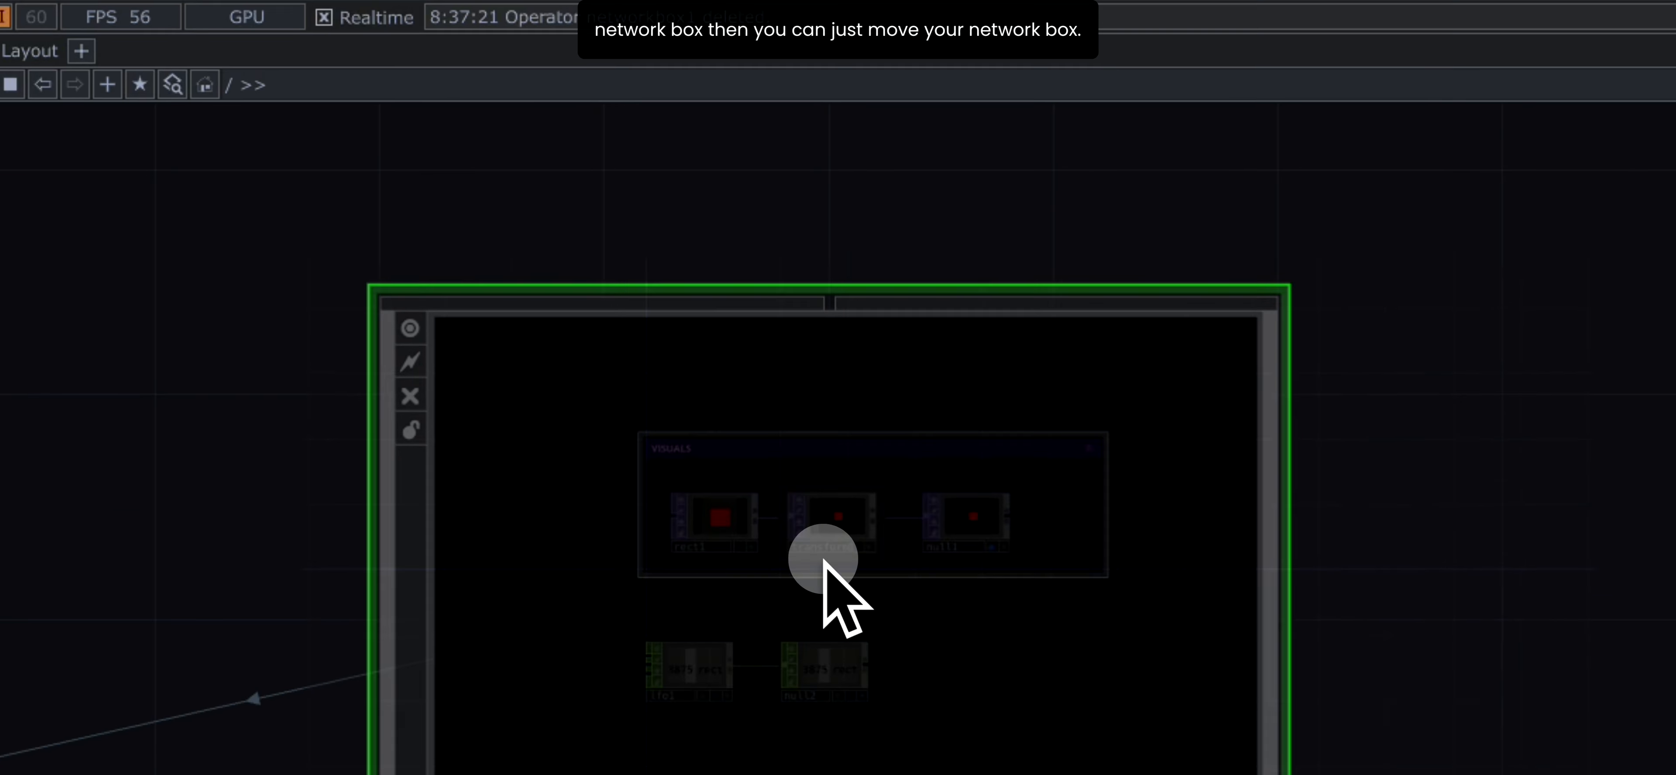
{"action": "scroll", "coordinate": [824, 560], "scroll_direction": "up", "scroll_amount": 10}
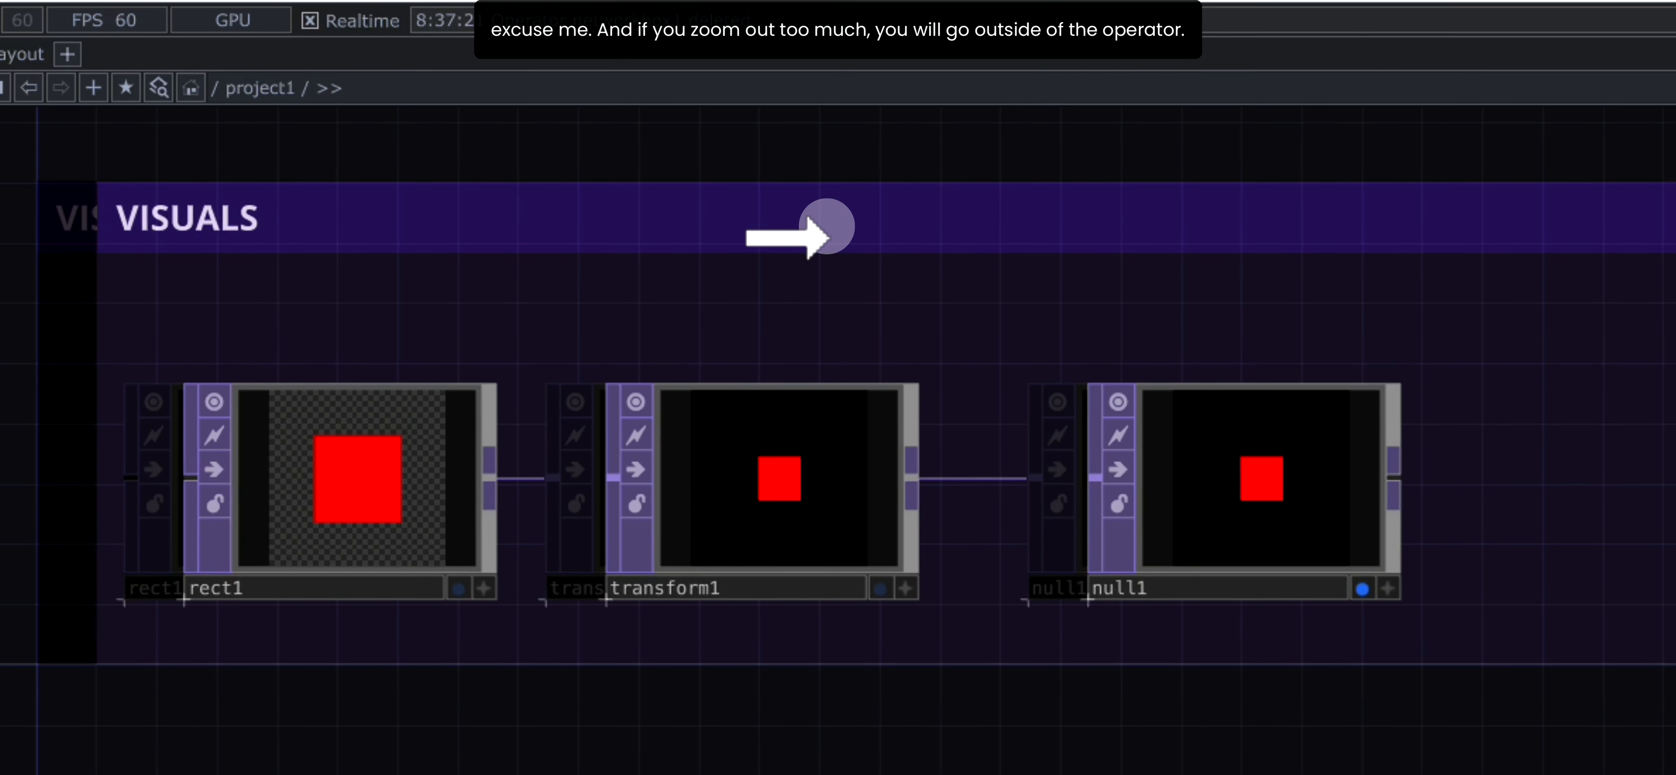
{"action": "scroll", "coordinate": [773, 506], "scroll_direction": "down", "scroll_amount": 3}
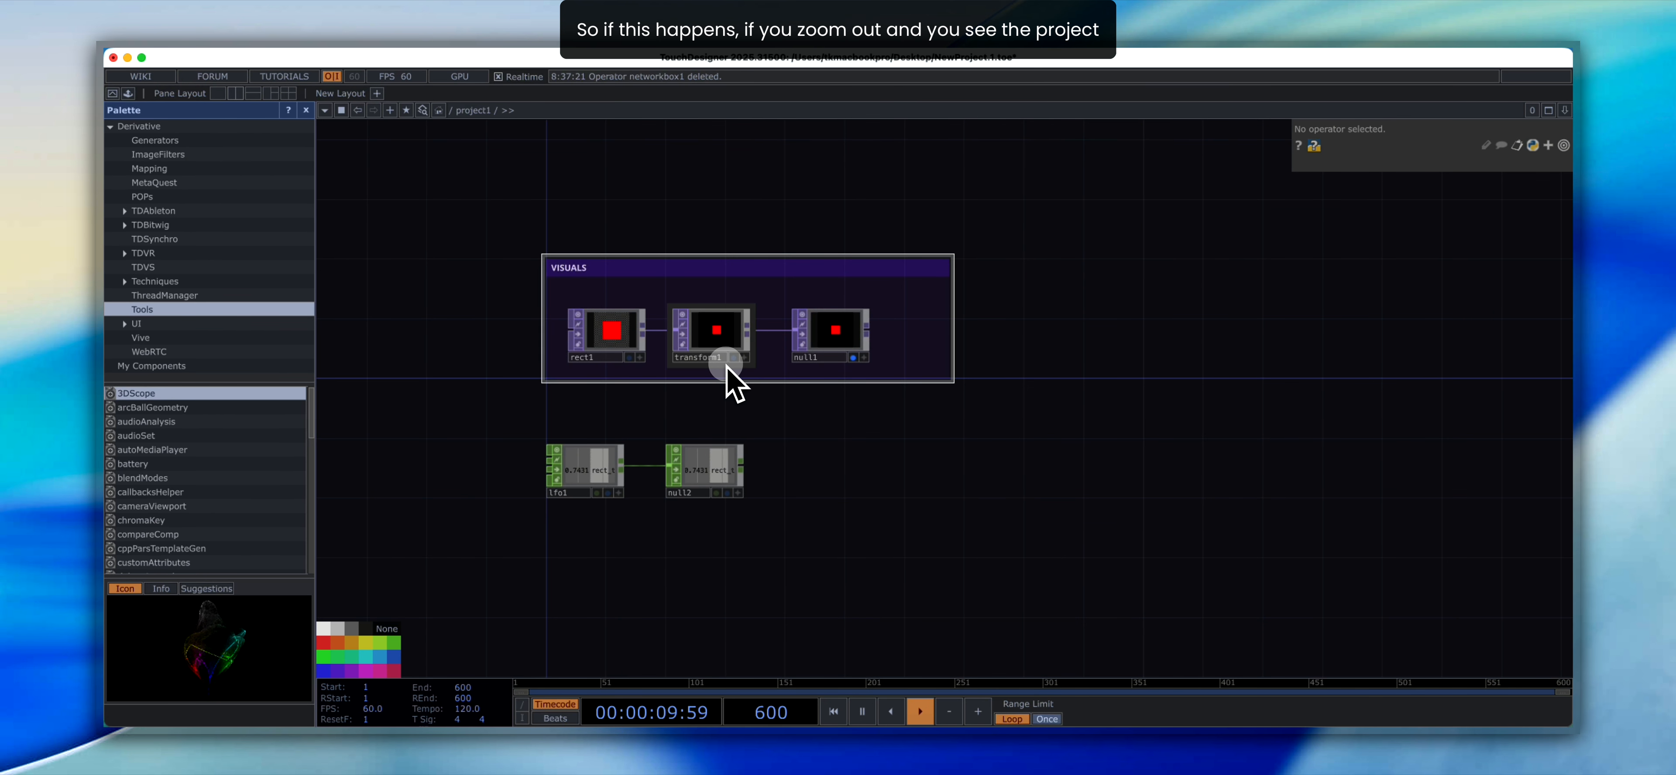
- Go up to the level containing the project1 container and back inside it, twice
{"action": "scroll", "coordinate": [727, 368], "scroll_direction": "down", "scroll_amount": 2}
{"action": "scroll", "coordinate": [727, 368], "scroll_direction": "down", "scroll_amount": 2}
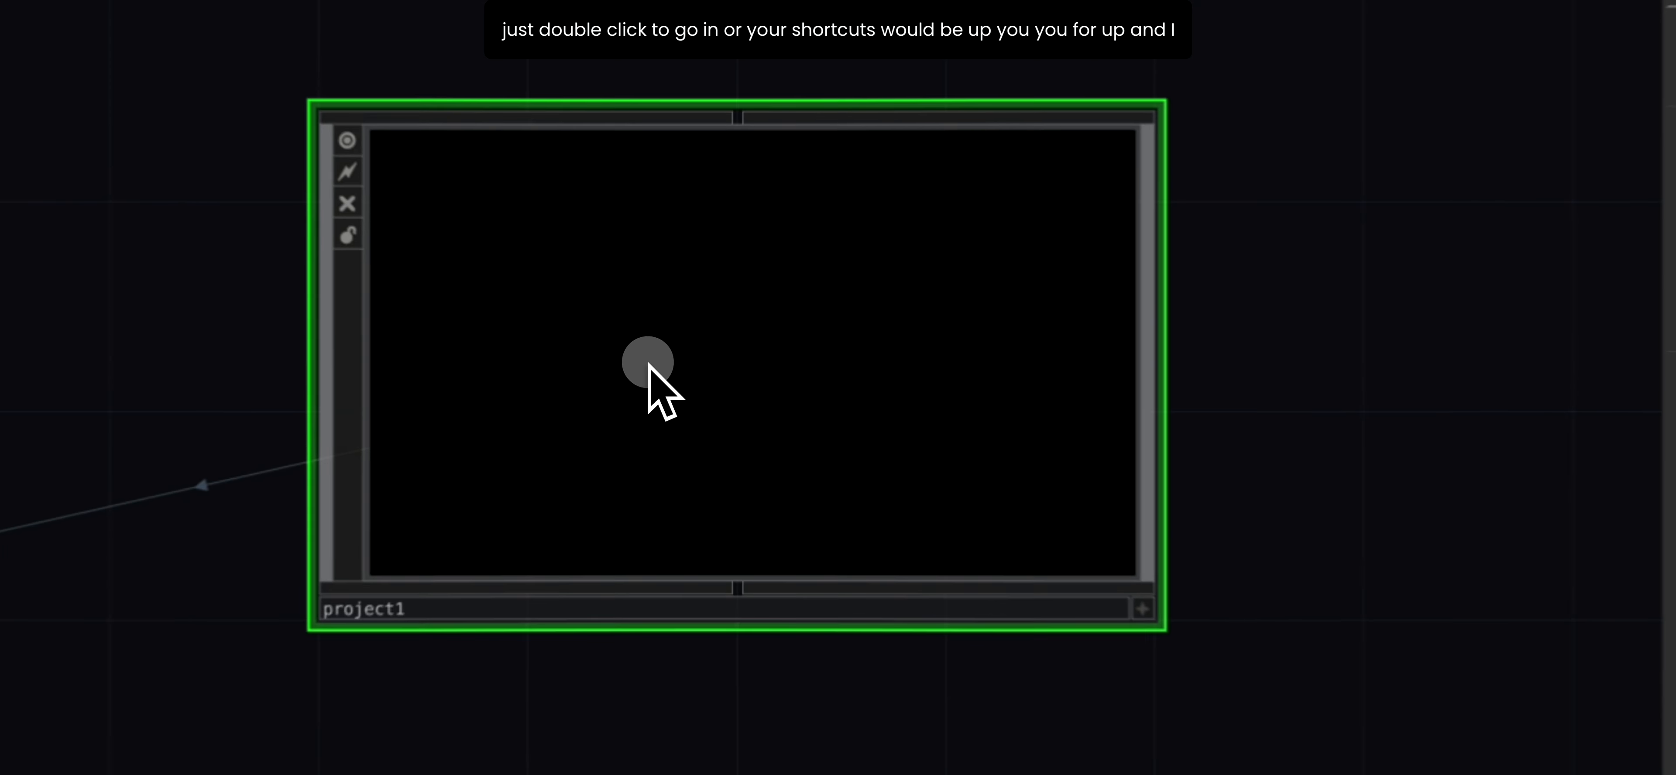
{"action": "double_click", "coordinate": [677, 362]}
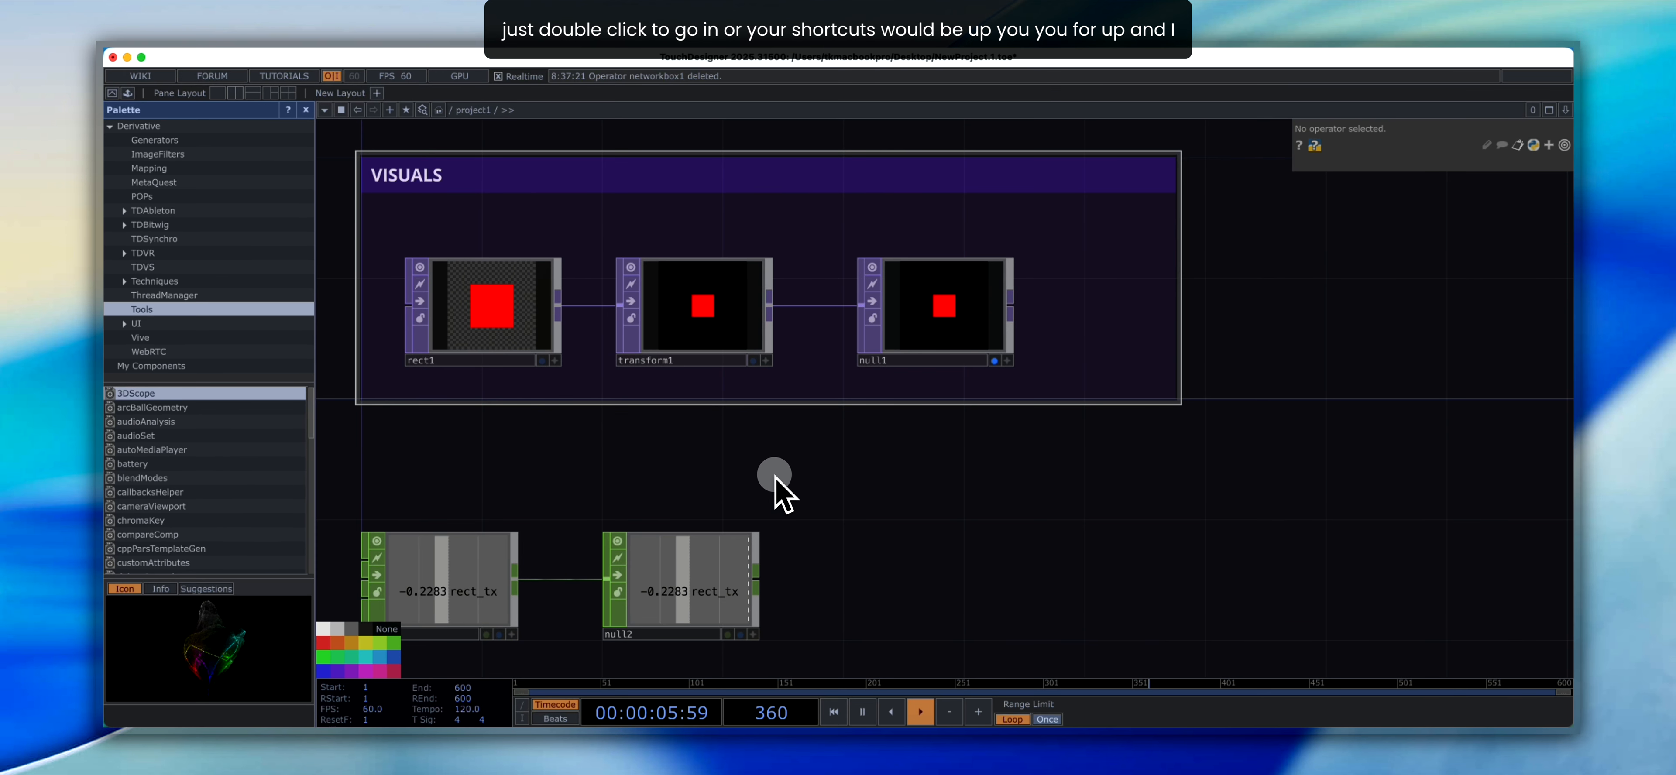
{"action": "key", "text": "u"}
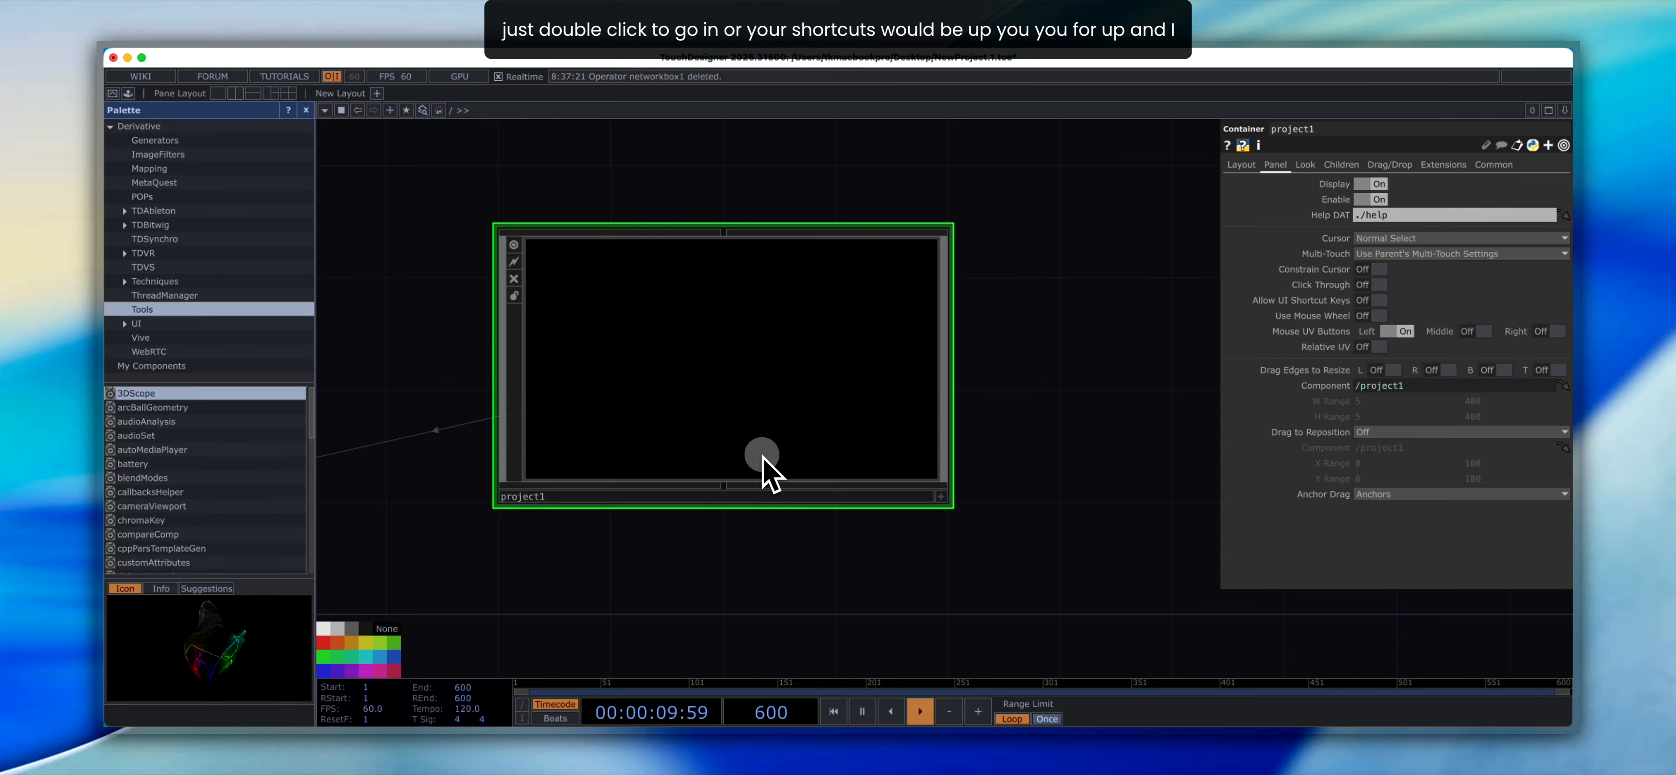
{"action": "key", "text": "i"}
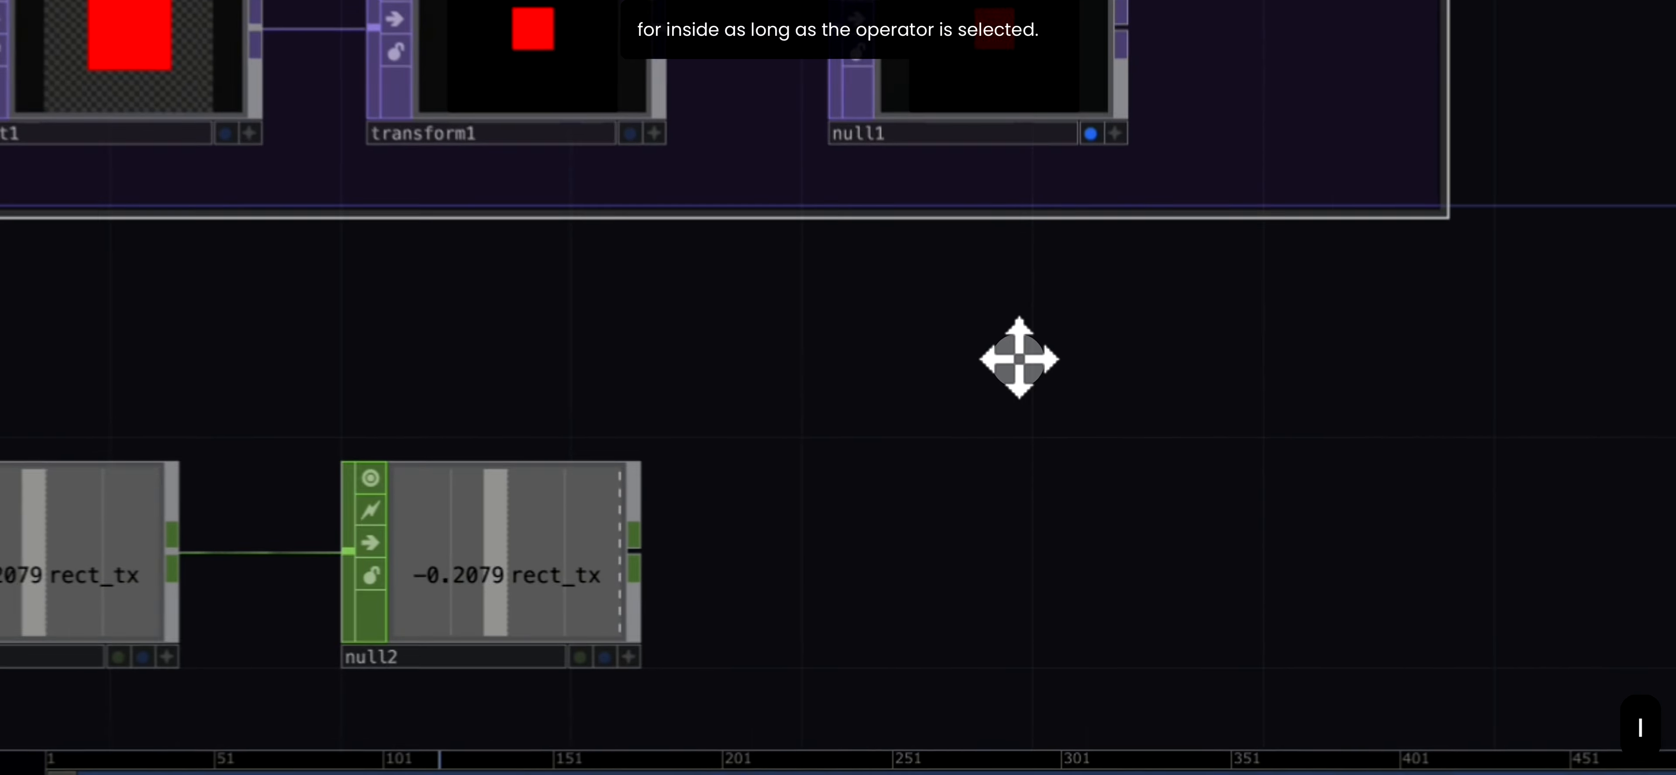
- Select lfo1 and null2 together and group them in a new network box titled MOTION
{"action": "left_click_drag", "start_coordinate": [779, 317], "coordinate": [827, 380]}
{"action": "scroll", "coordinate": [780, 367], "scroll_direction": "down", "scroll_amount": 3}
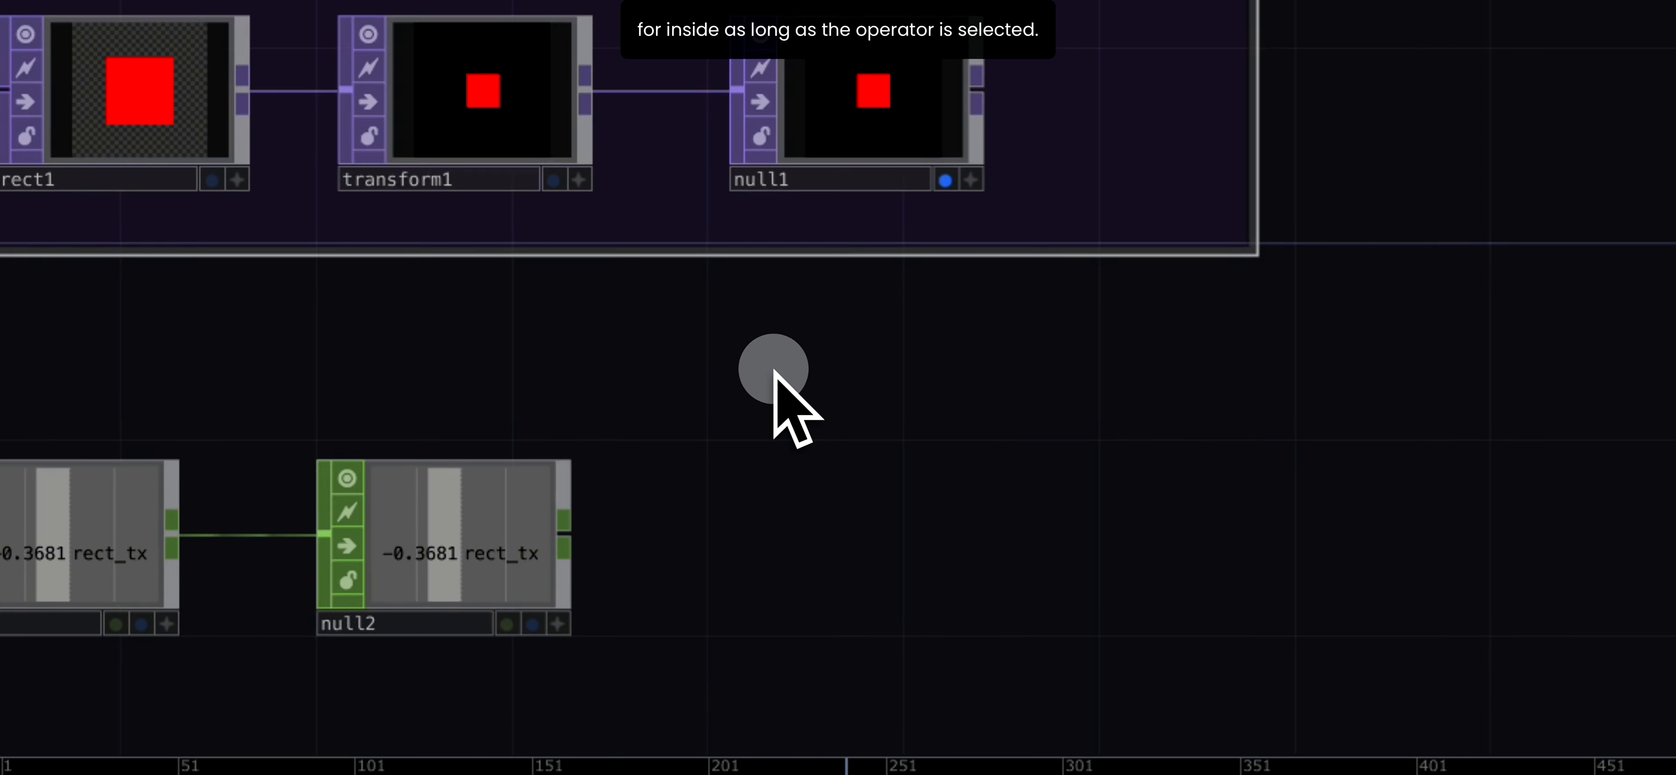
{"action": "left_click_drag", "start_coordinate": [1091, 522], "coordinate": [1075, 474]}
{"action": "left_click_drag", "start_coordinate": [980, 504], "coordinate": [954, 472]}
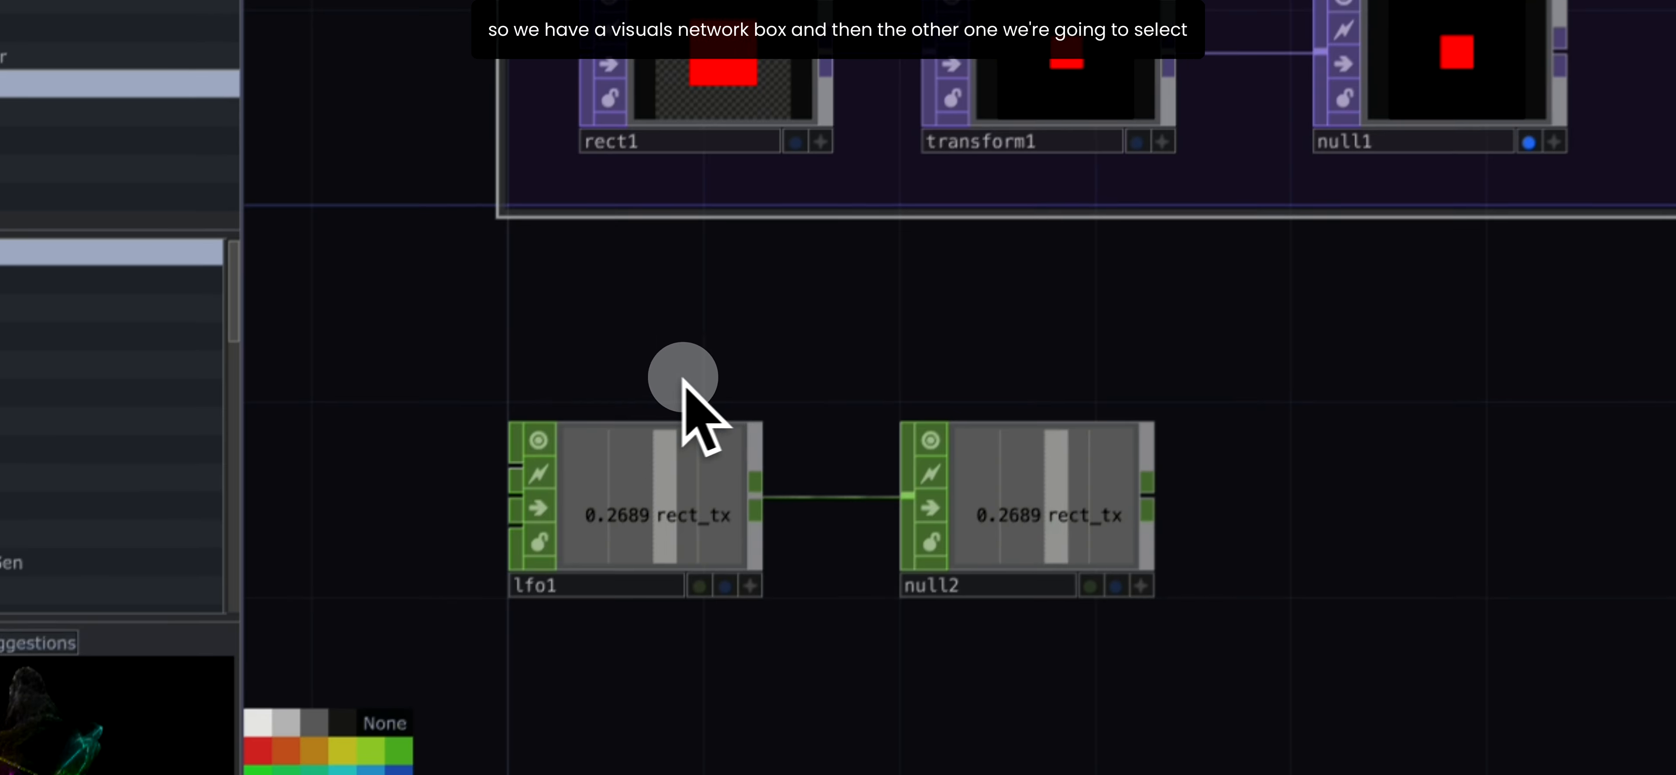
{"action": "right_click", "coordinate": [124, 719]}
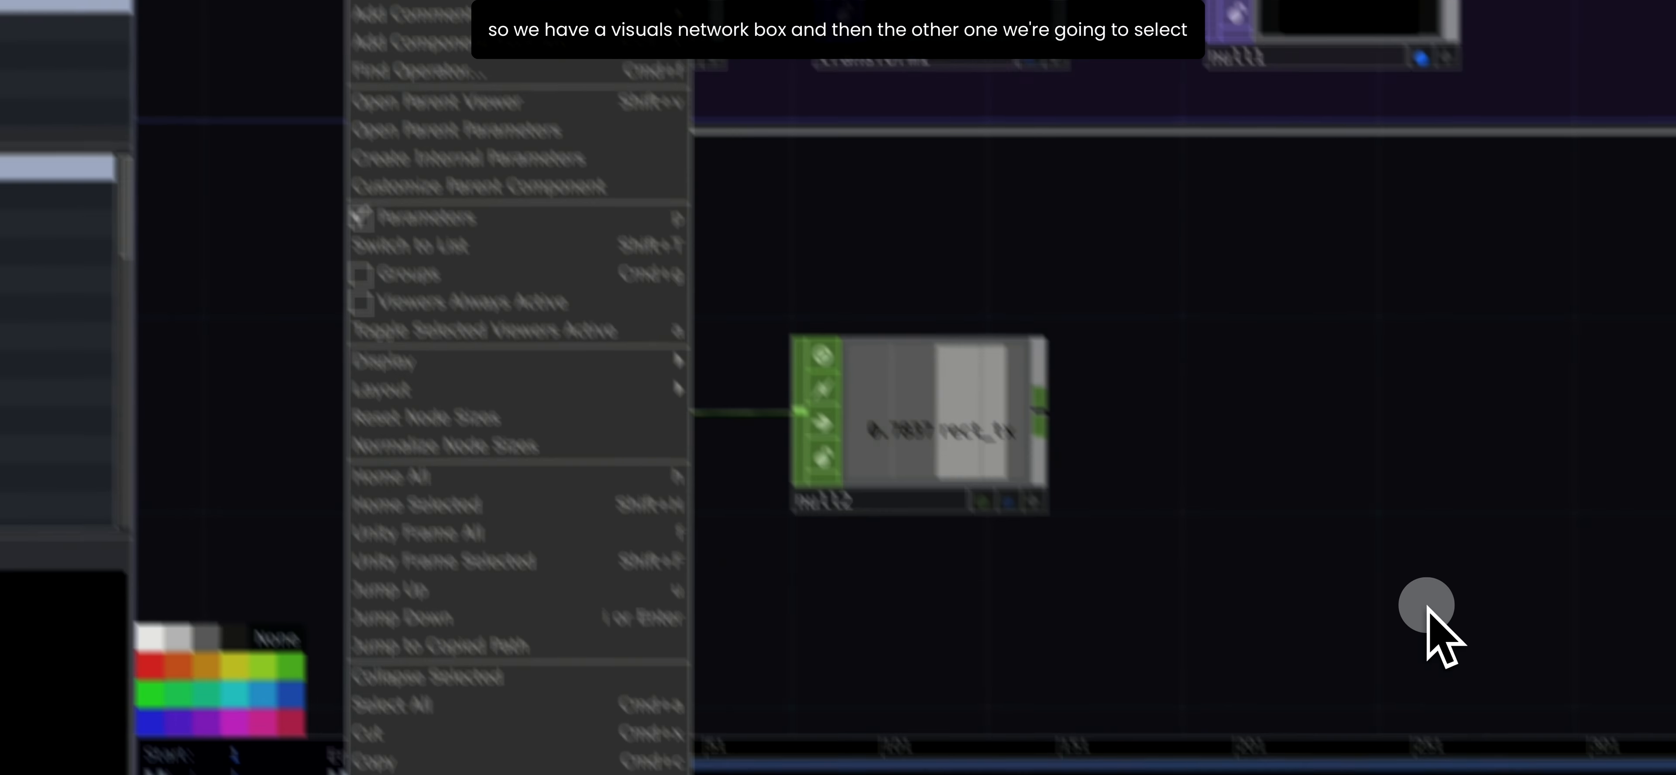
{"action": "left_click", "coordinate": [1426, 605]}
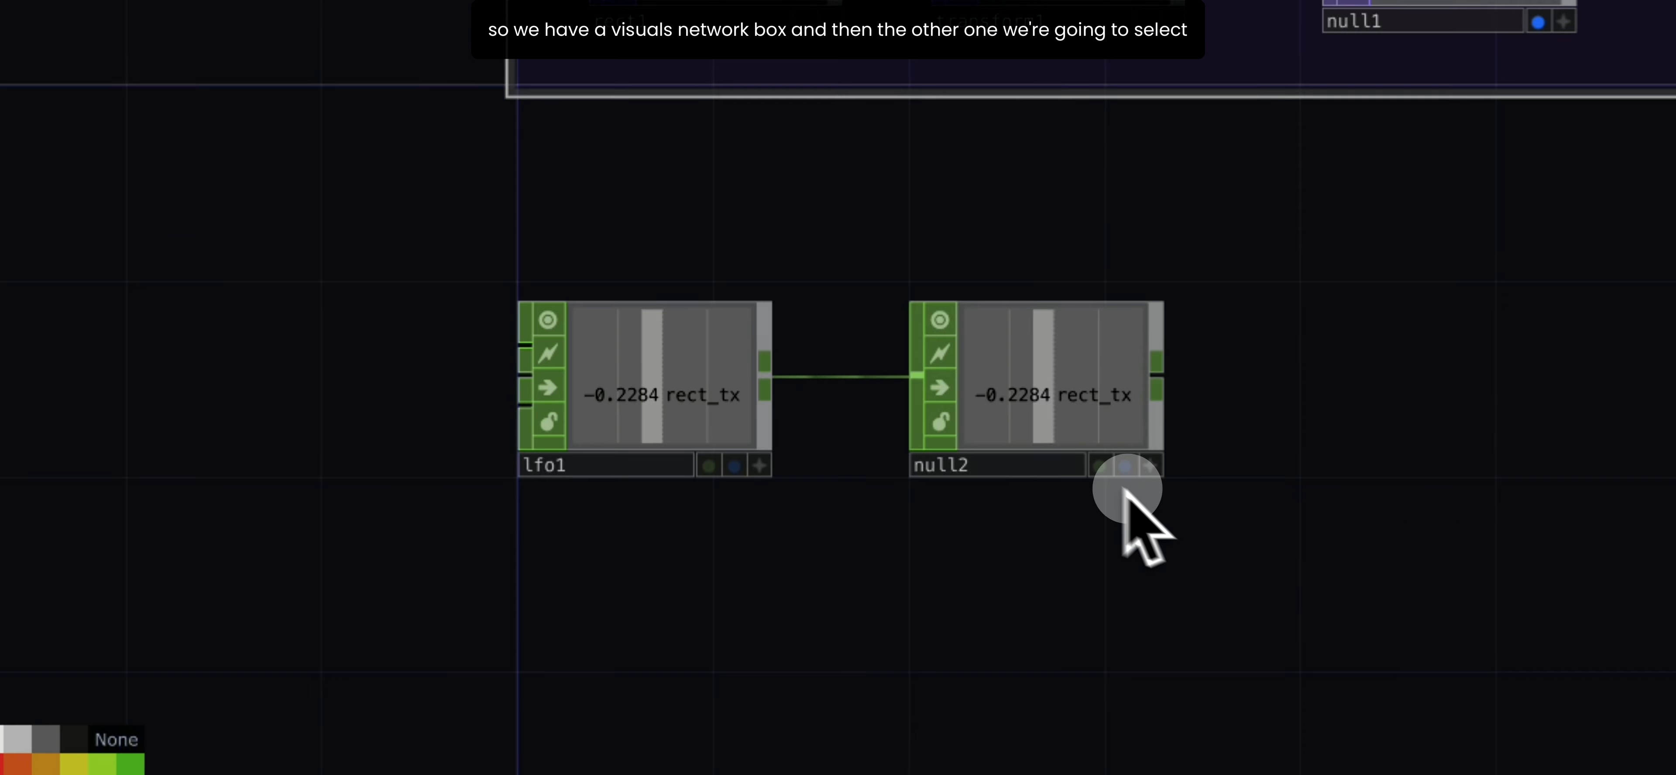
{"action": "right_click_drag", "start_coordinate": [1397, 535], "coordinate": [1195, 570]}
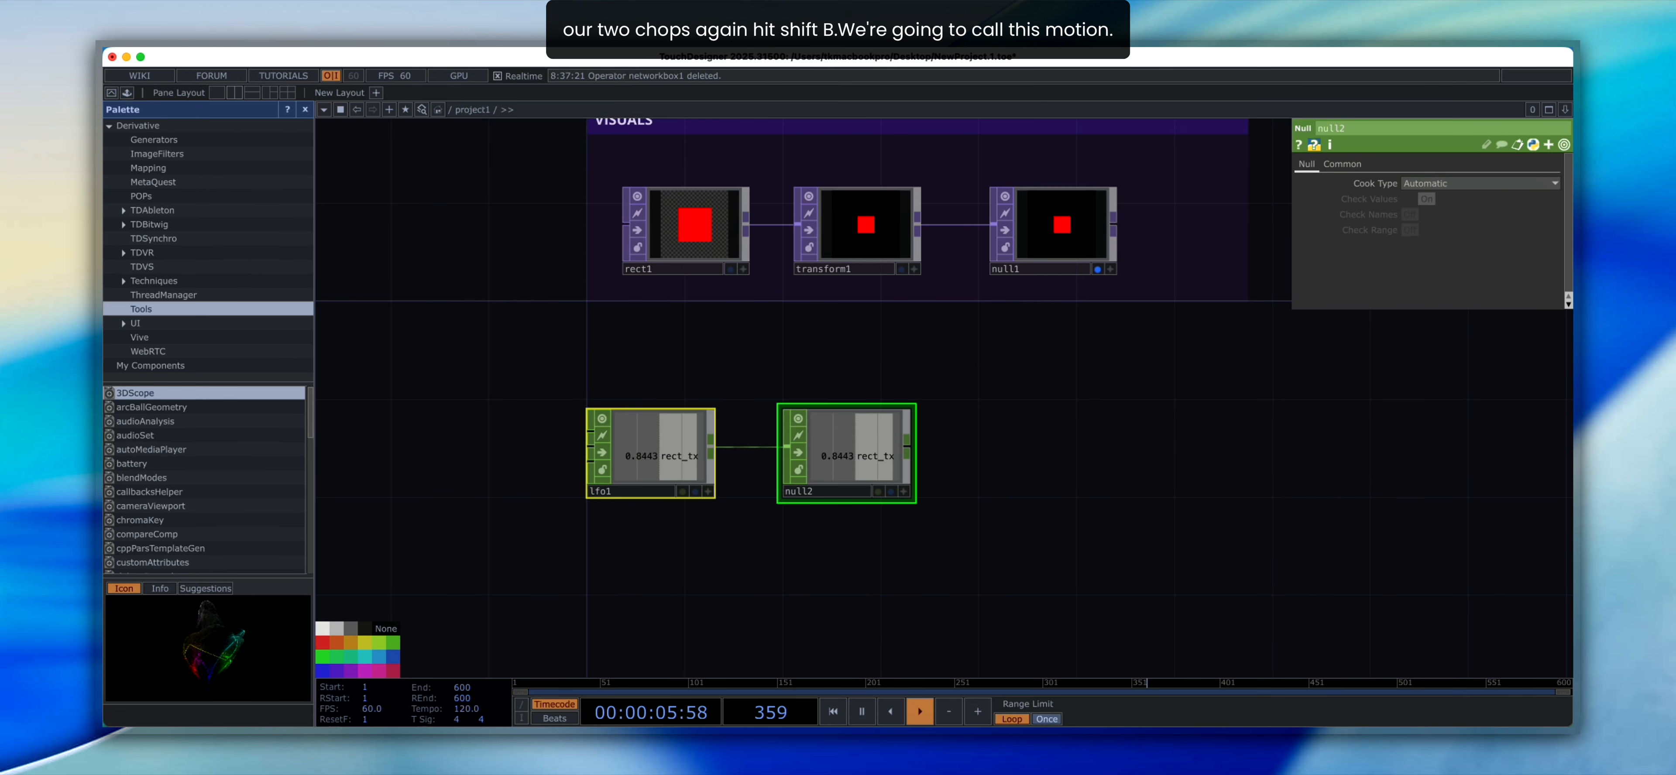
{"action": "key", "text": "shift+b"}
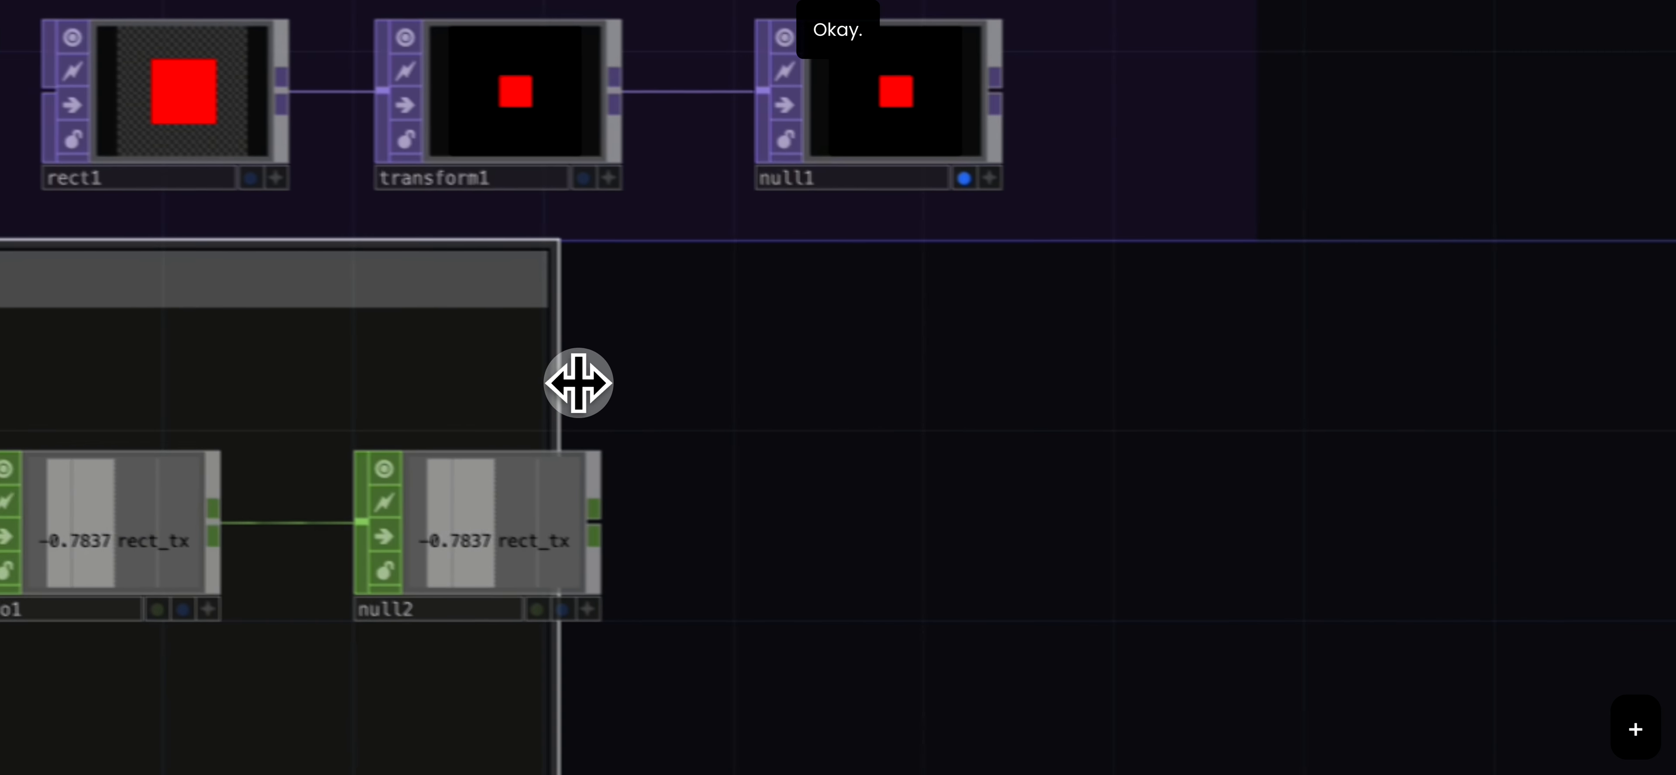
- Resize the network box around lfo1 and null2 to enclose null2 fully, and color it green
{"action": "left_click_drag", "start_coordinate": [1192, 434], "coordinate": [1239, 389]}
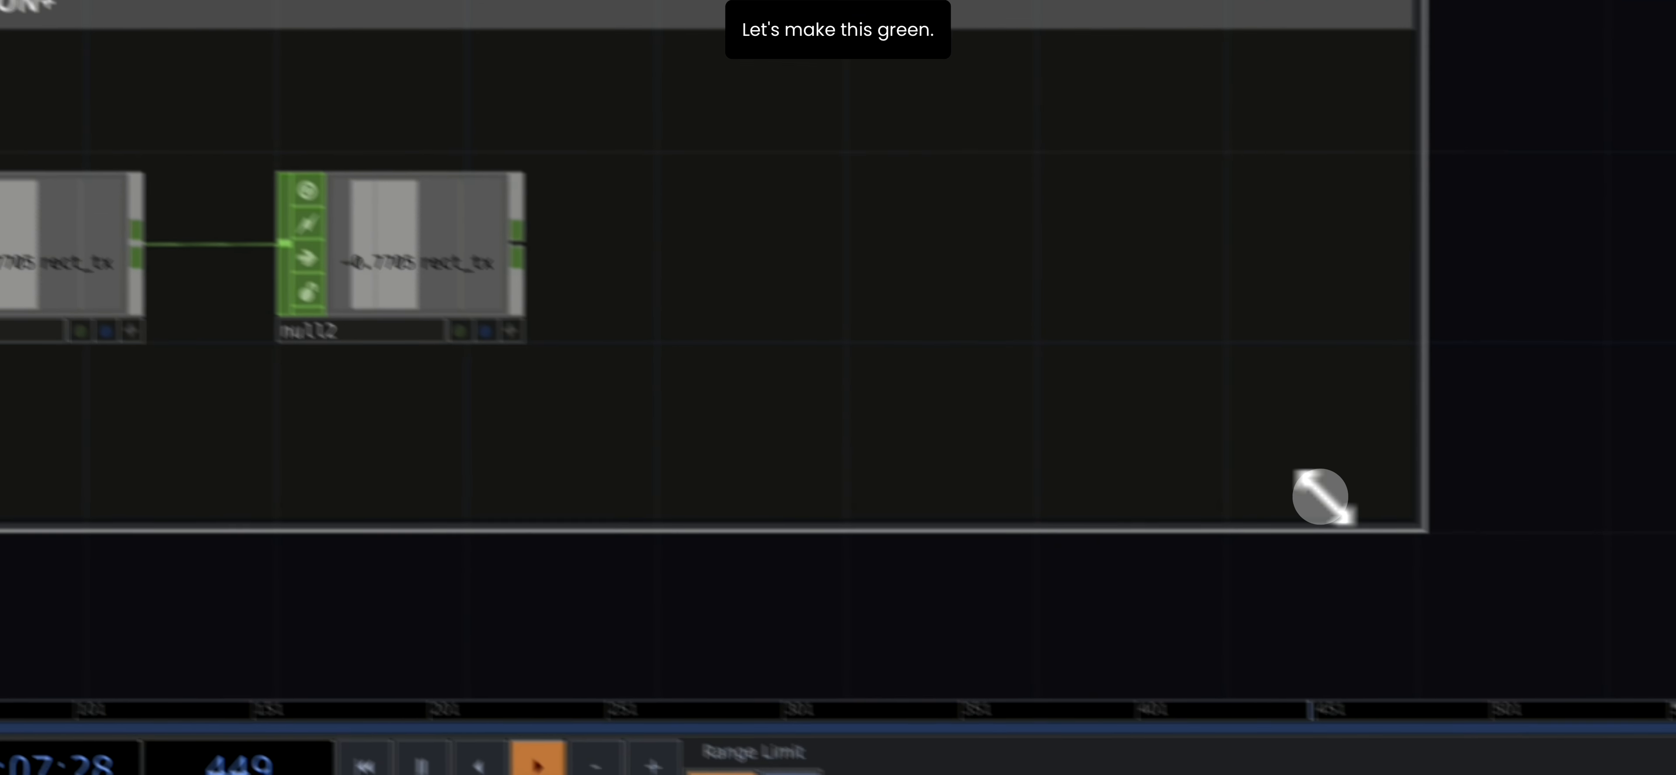
{"action": "left_click_drag", "start_coordinate": [1419, 522], "coordinate": [969, 472]}
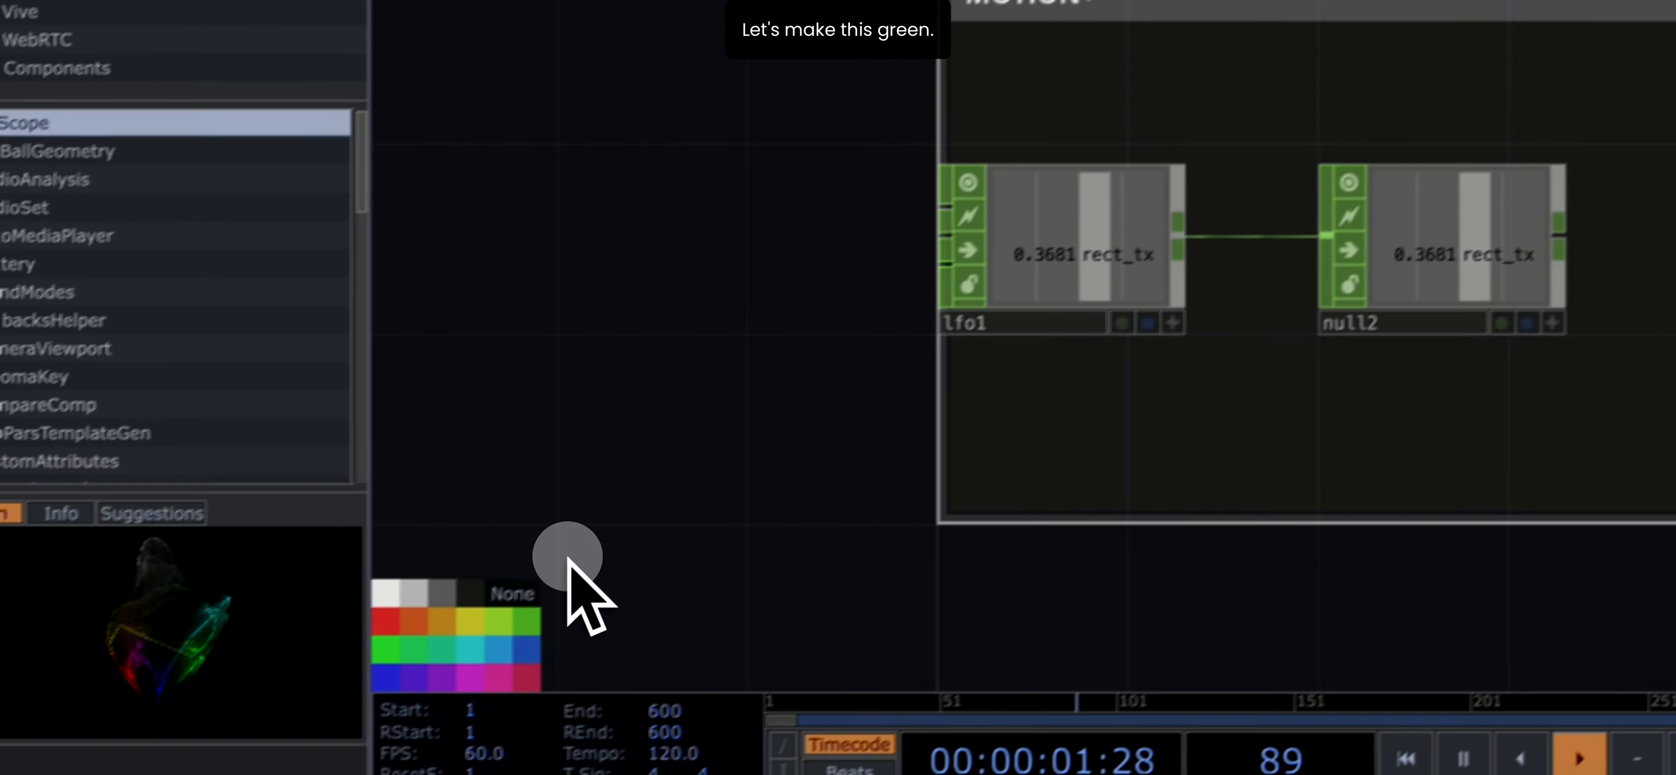
{"action": "left_click", "coordinate": [491, 564]}
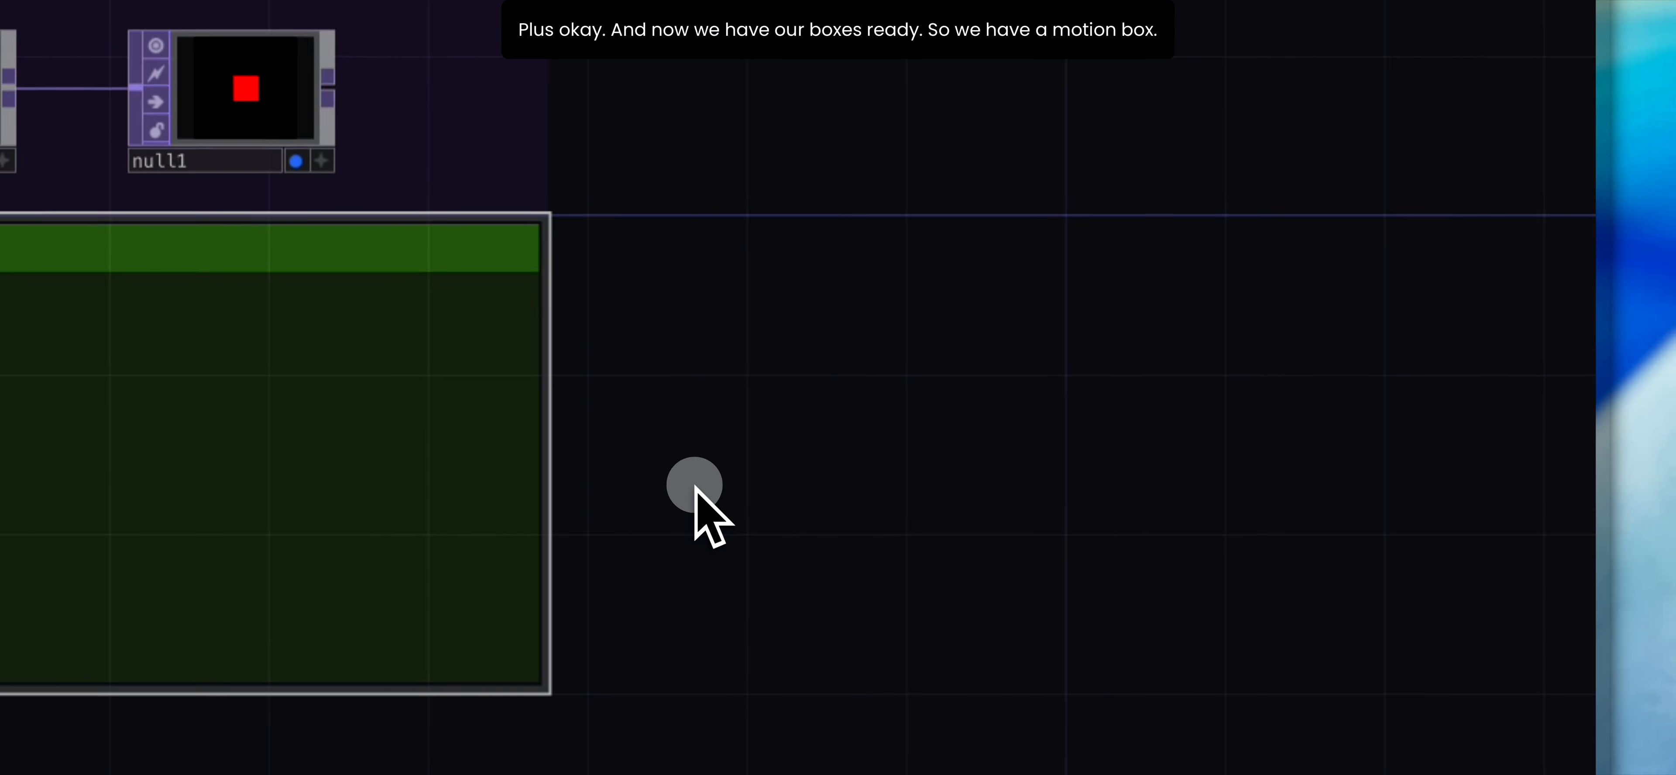
- Move the green MOTION network box down to leave a small gap below the VISUALS box
{"action": "left_click_drag", "start_coordinate": [721, 363], "coordinate": [735, 432]}
{"action": "left_click_drag", "start_coordinate": [1204, 318], "coordinate": [1208, 322]}
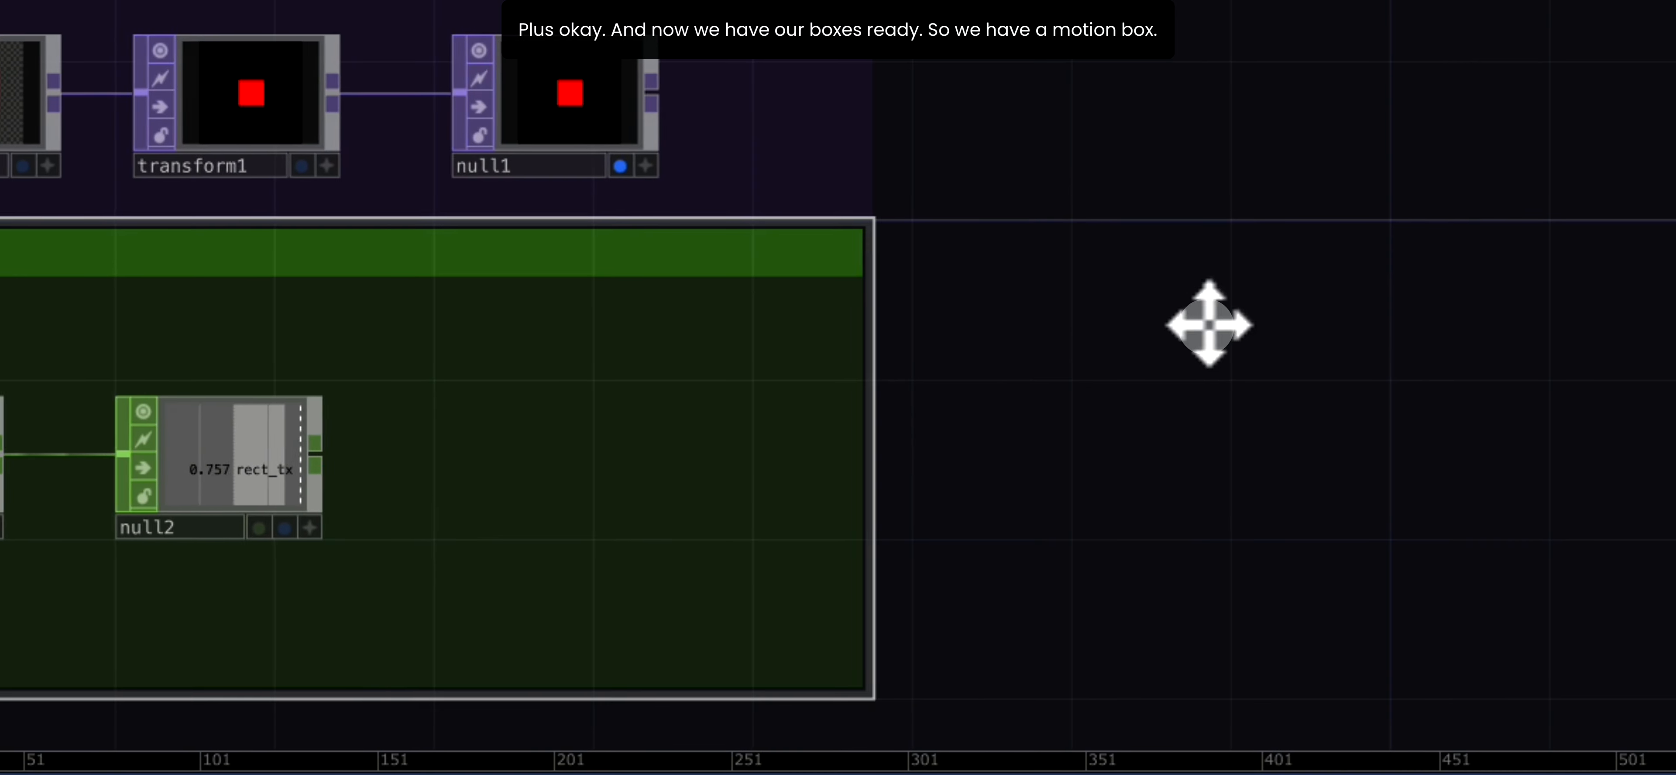
{"action": "left_click_drag", "start_coordinate": [652, 395], "coordinate": [652, 457]}
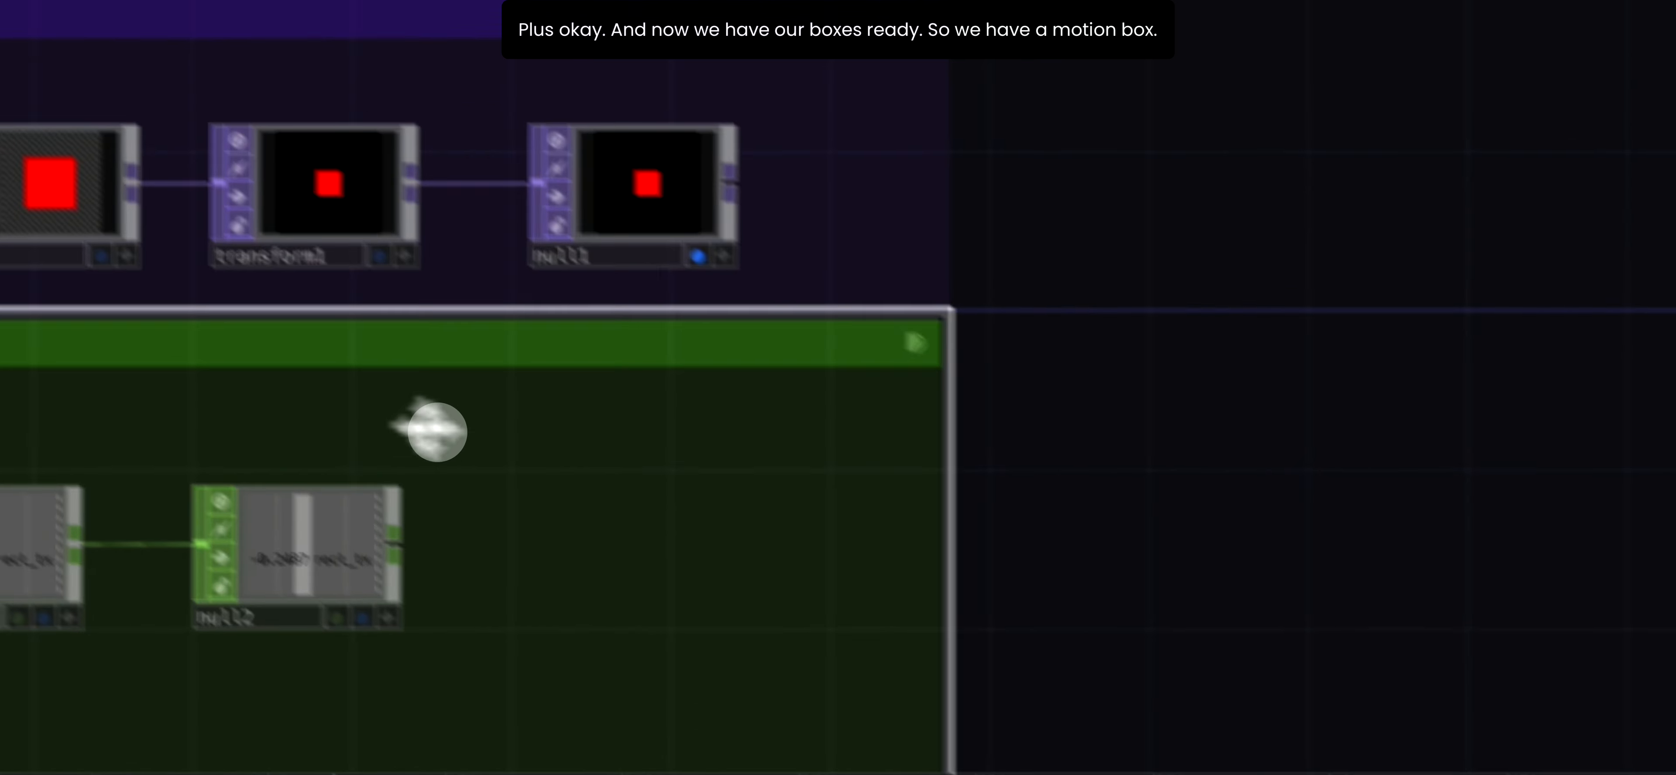
{"action": "left_click_drag", "start_coordinate": [171, 335], "coordinate": [163, 389]}
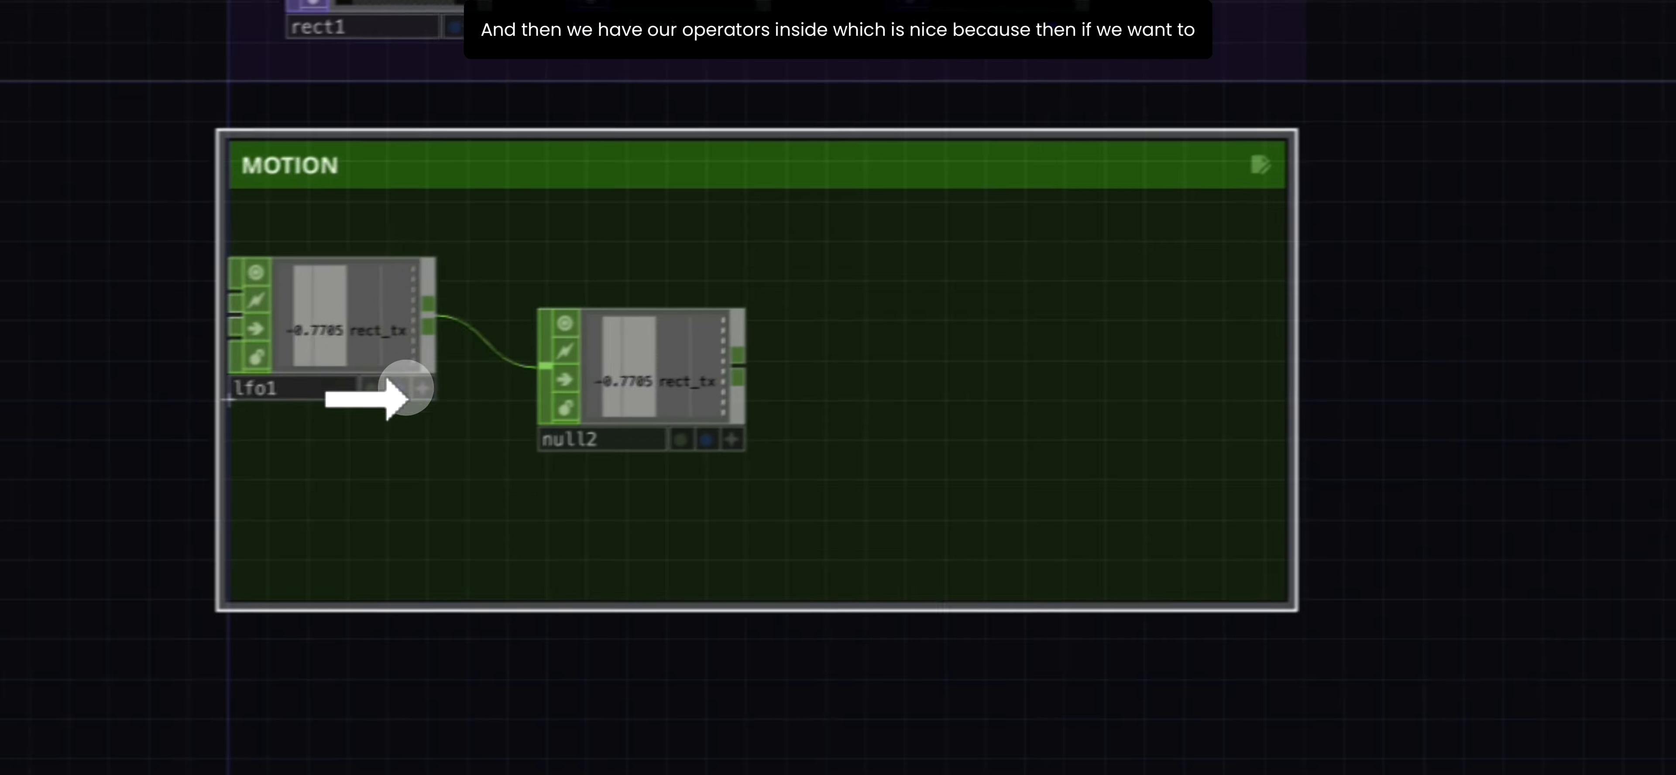
- Space lfo1 and null2 apart in a level row inside the MOTION network box
{"action": "left_click_drag", "start_coordinate": [404, 385], "coordinate": [504, 416]}
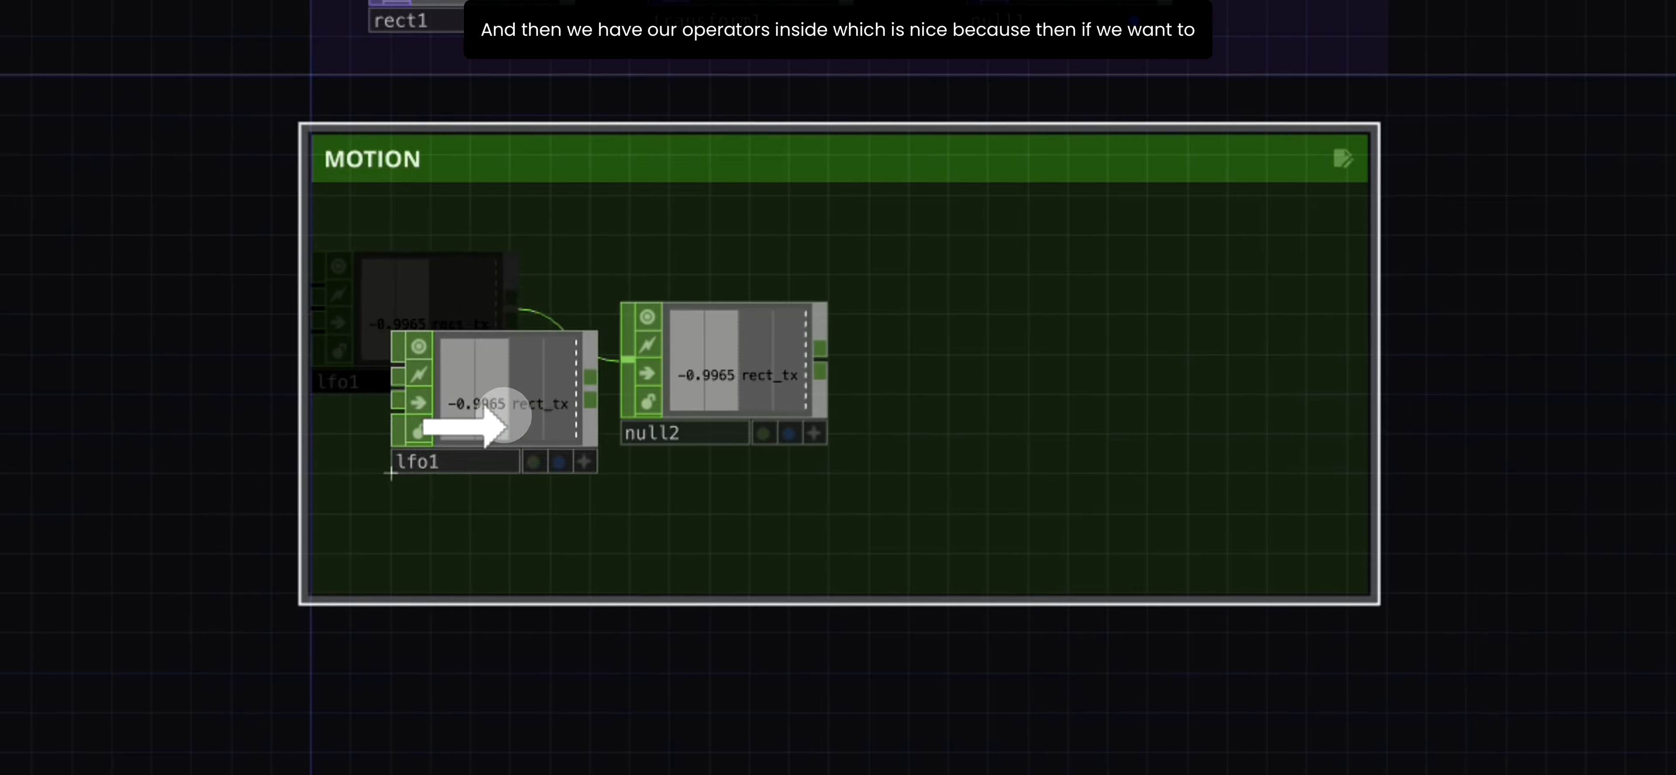
{"action": "left_click_drag", "start_coordinate": [845, 360], "coordinate": [885, 361]}
{"action": "left_click_drag", "start_coordinate": [1332, 312], "coordinate": [727, 355]}
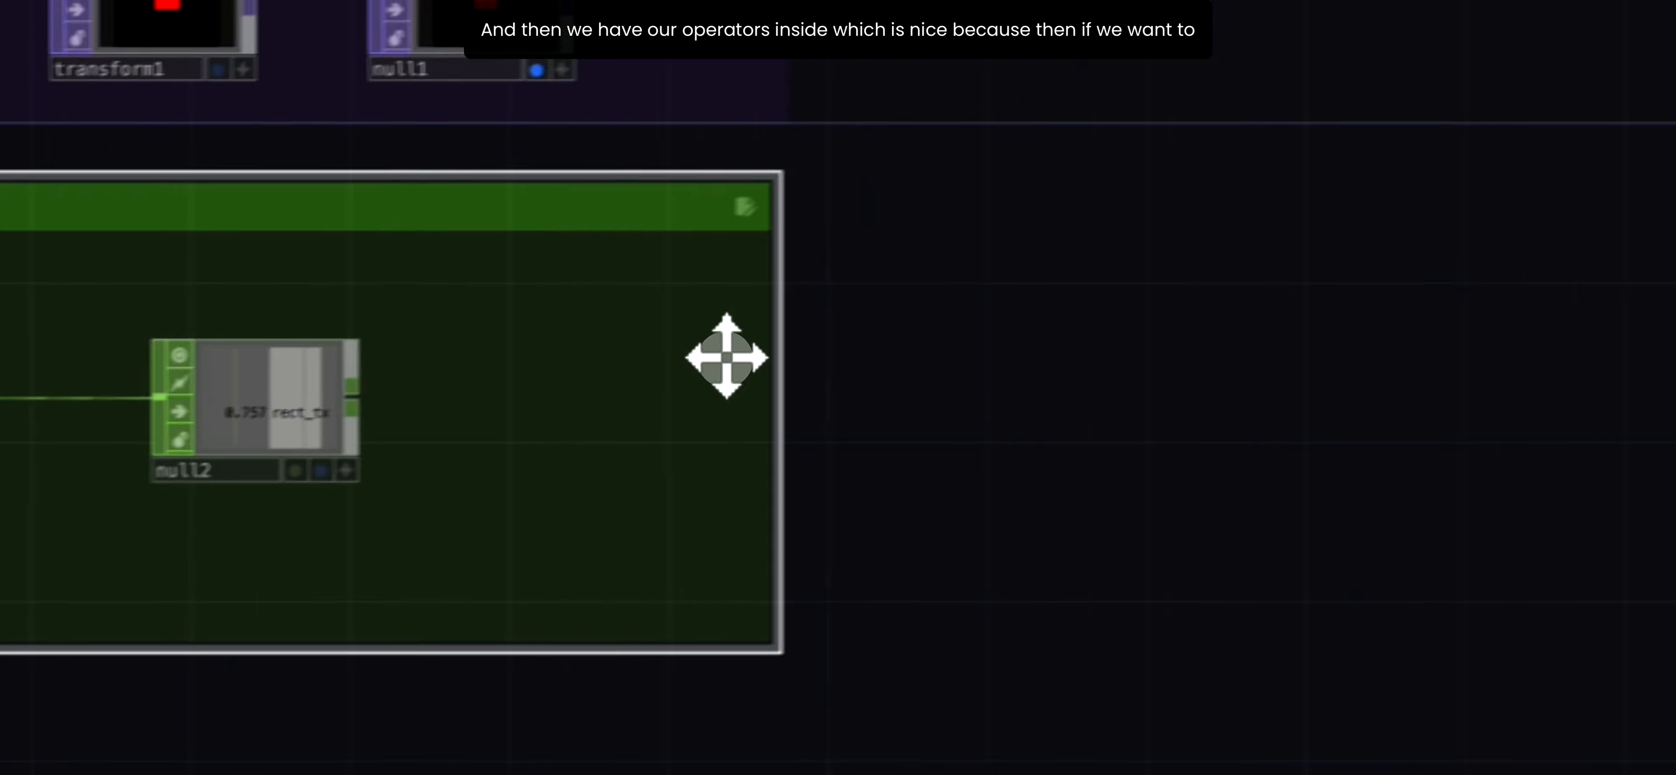
{"action": "left_click_drag", "start_coordinate": [1119, 345], "coordinate": [920, 397]}
{"action": "mouse_move", "coordinate": [450, 332]}
{"action": "left_mouse_down"}
{"action": "mouse_move", "coordinate": [787, 352]}
{"action": "mouse_move", "coordinate": [460, 354]}
{"action": "left_mouse_up"}
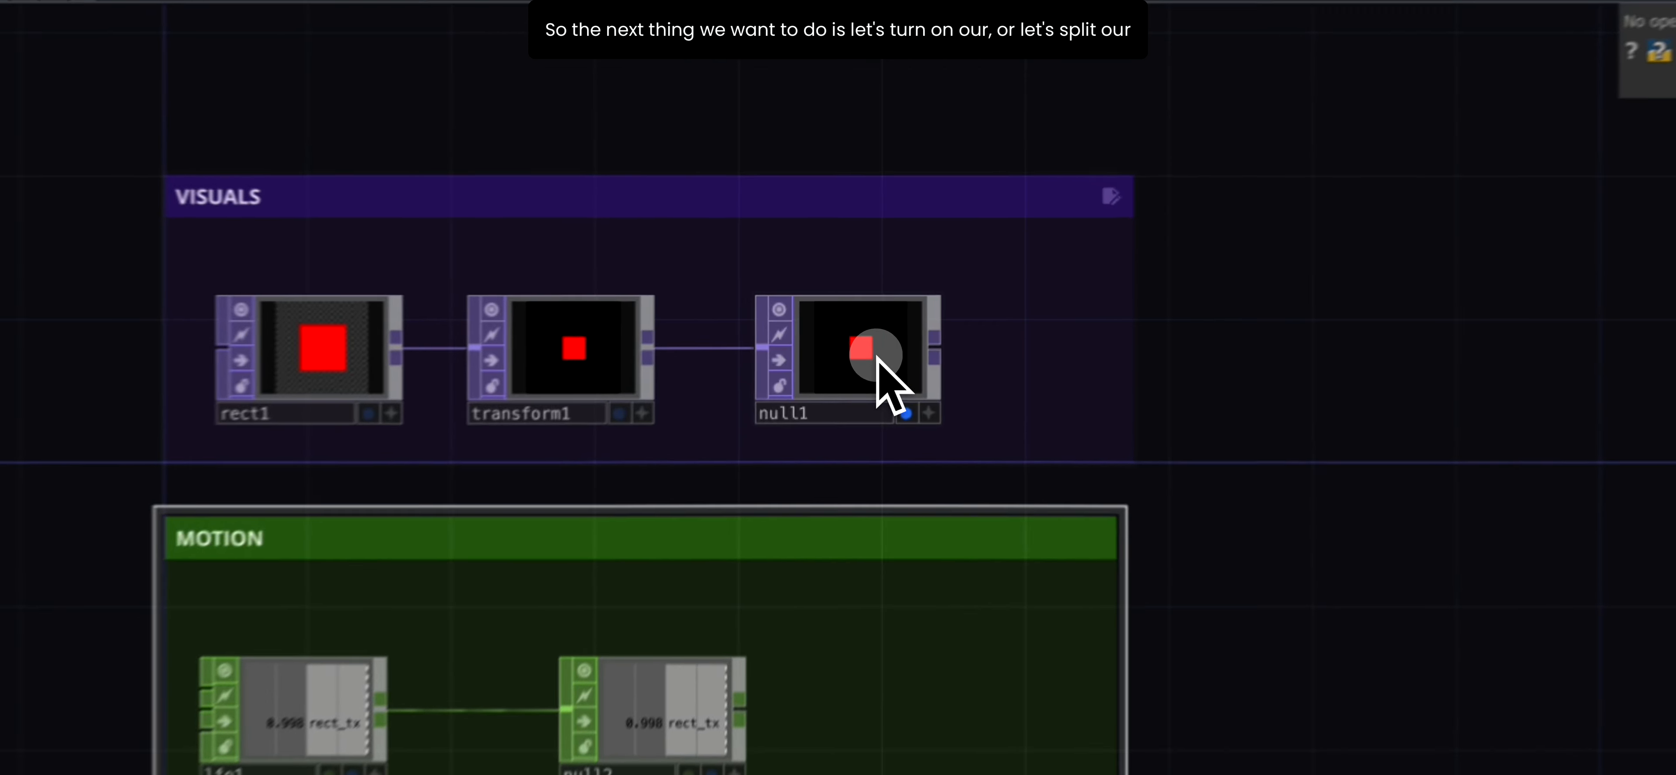
- Select null1 in the VISUALS box and split the network pane left/right
{"action": "left_click", "coordinate": [885, 311]}
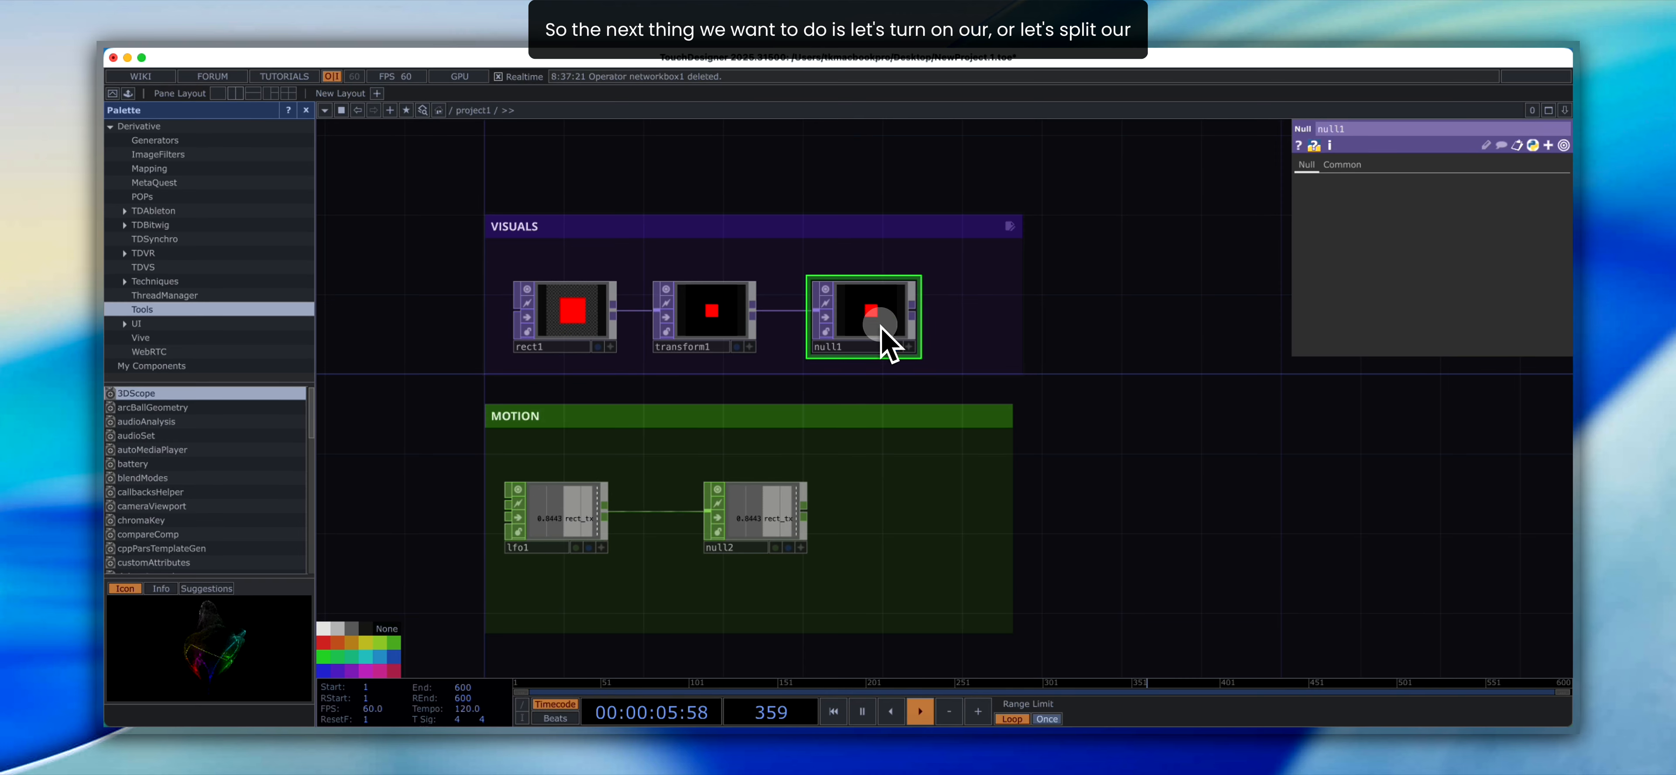
{"action": "left_click", "coordinate": [1565, 111]}
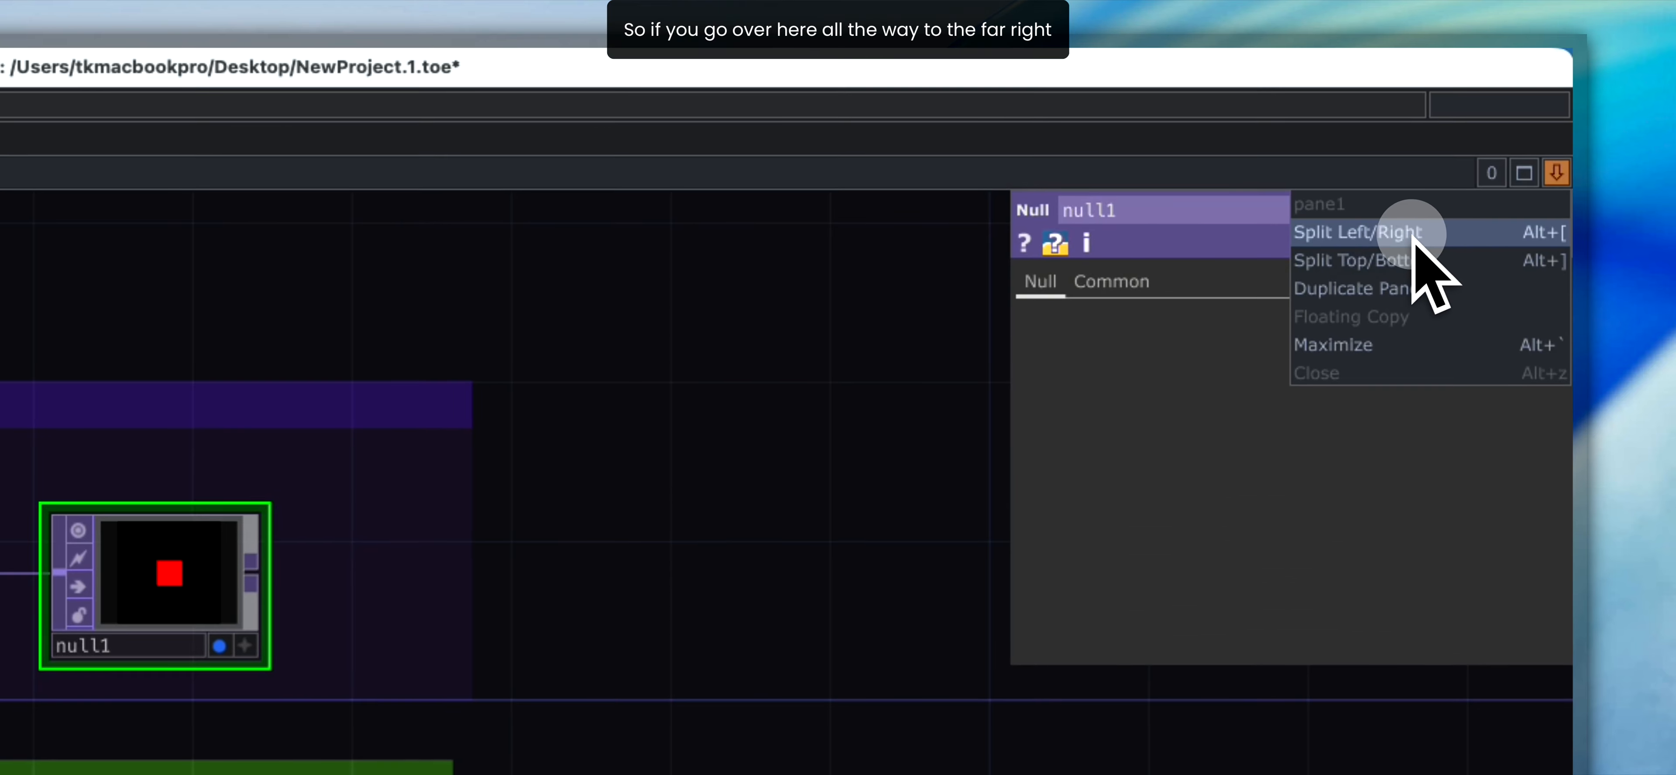
{"action": "left_click", "coordinate": [1554, 173]}
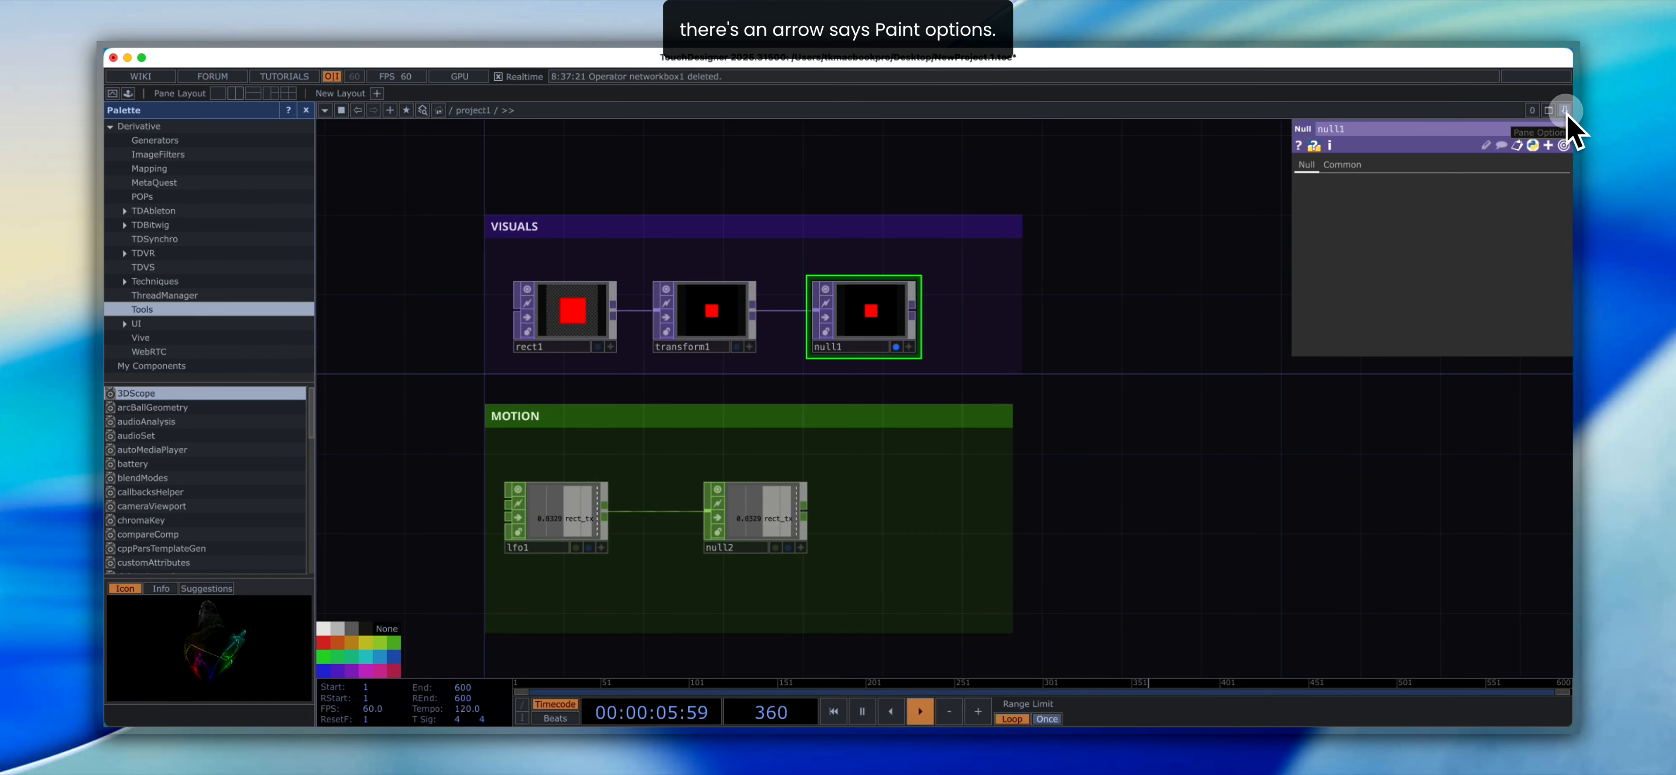
{"action": "left_click", "coordinate": [1565, 110]}
{"action": "left_click", "coordinate": [1522, 151]}
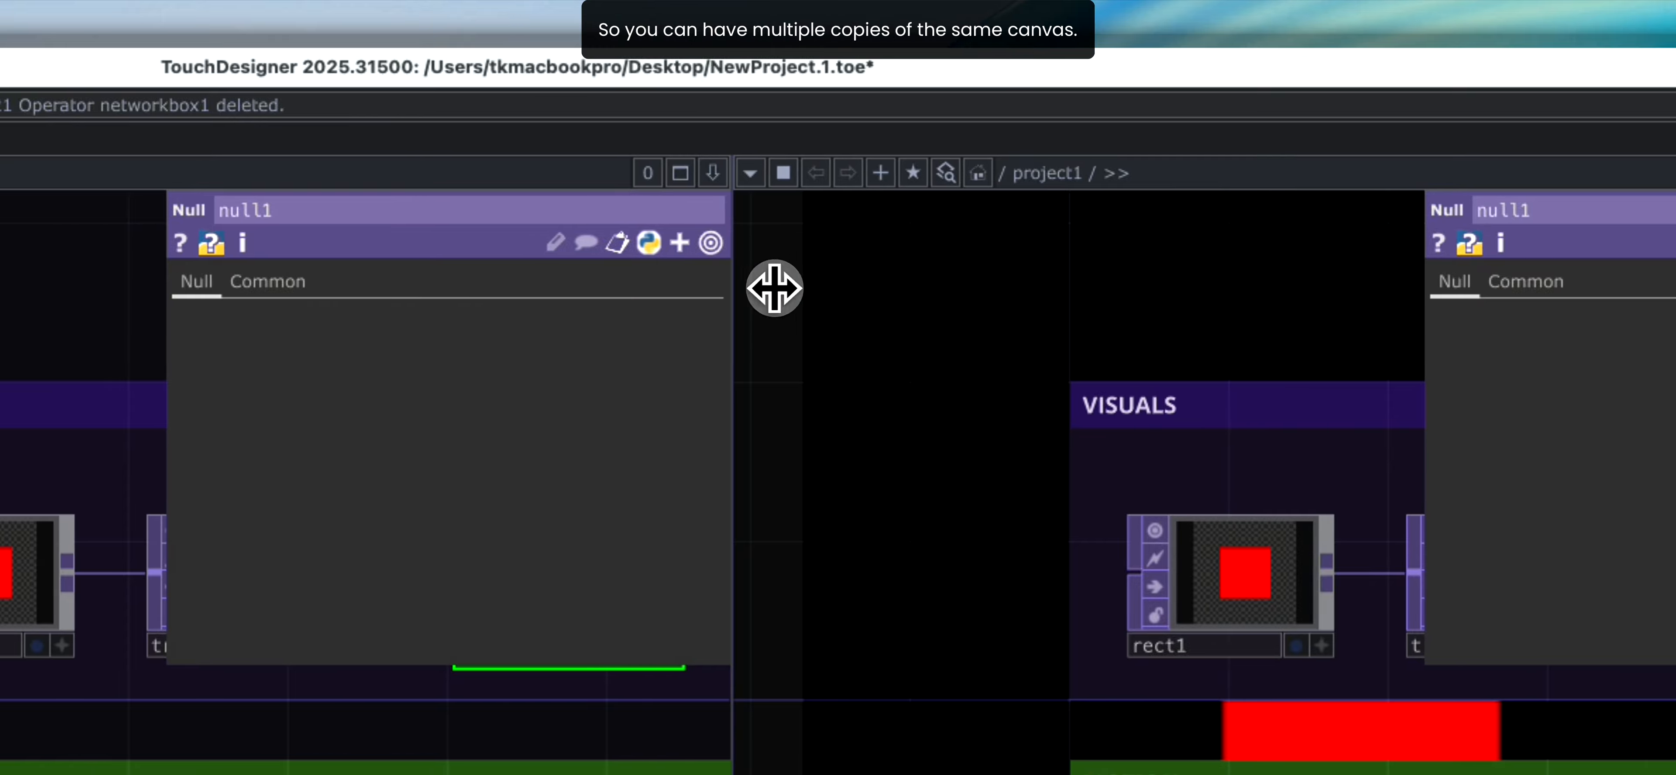
- Widen the network pane and change the second pane into a TOP Viewer for the null1 output
{"action": "left_click_drag", "start_coordinate": [775, 288], "coordinate": [897, 306]}
{"action": "left_click_drag", "start_coordinate": [737, 304], "coordinate": [944, 319]}
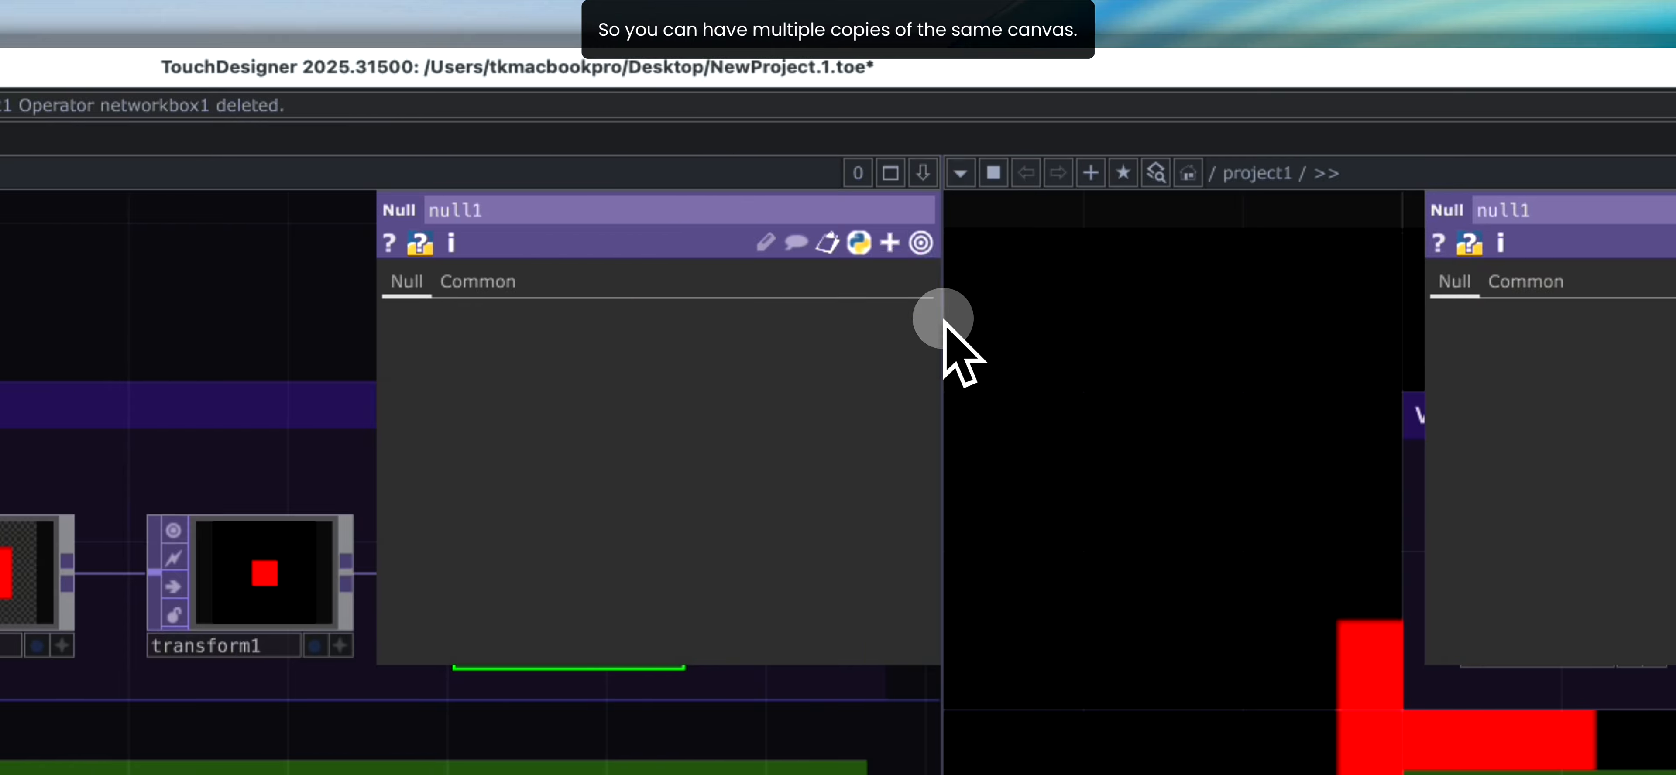
{"action": "left_click", "coordinate": [924, 172]}
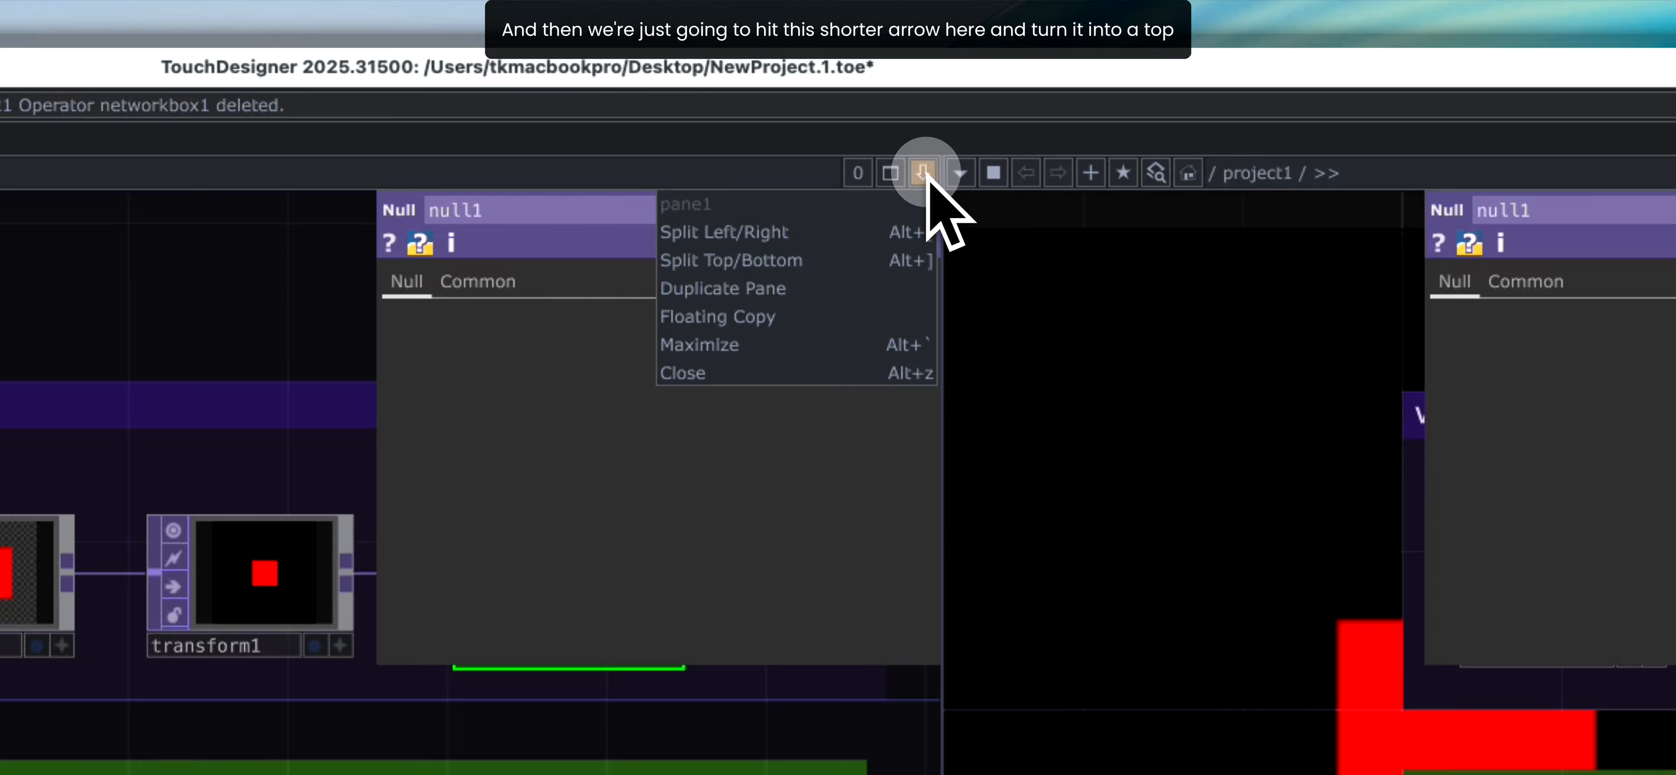
{"action": "left_click", "coordinate": [961, 173]}
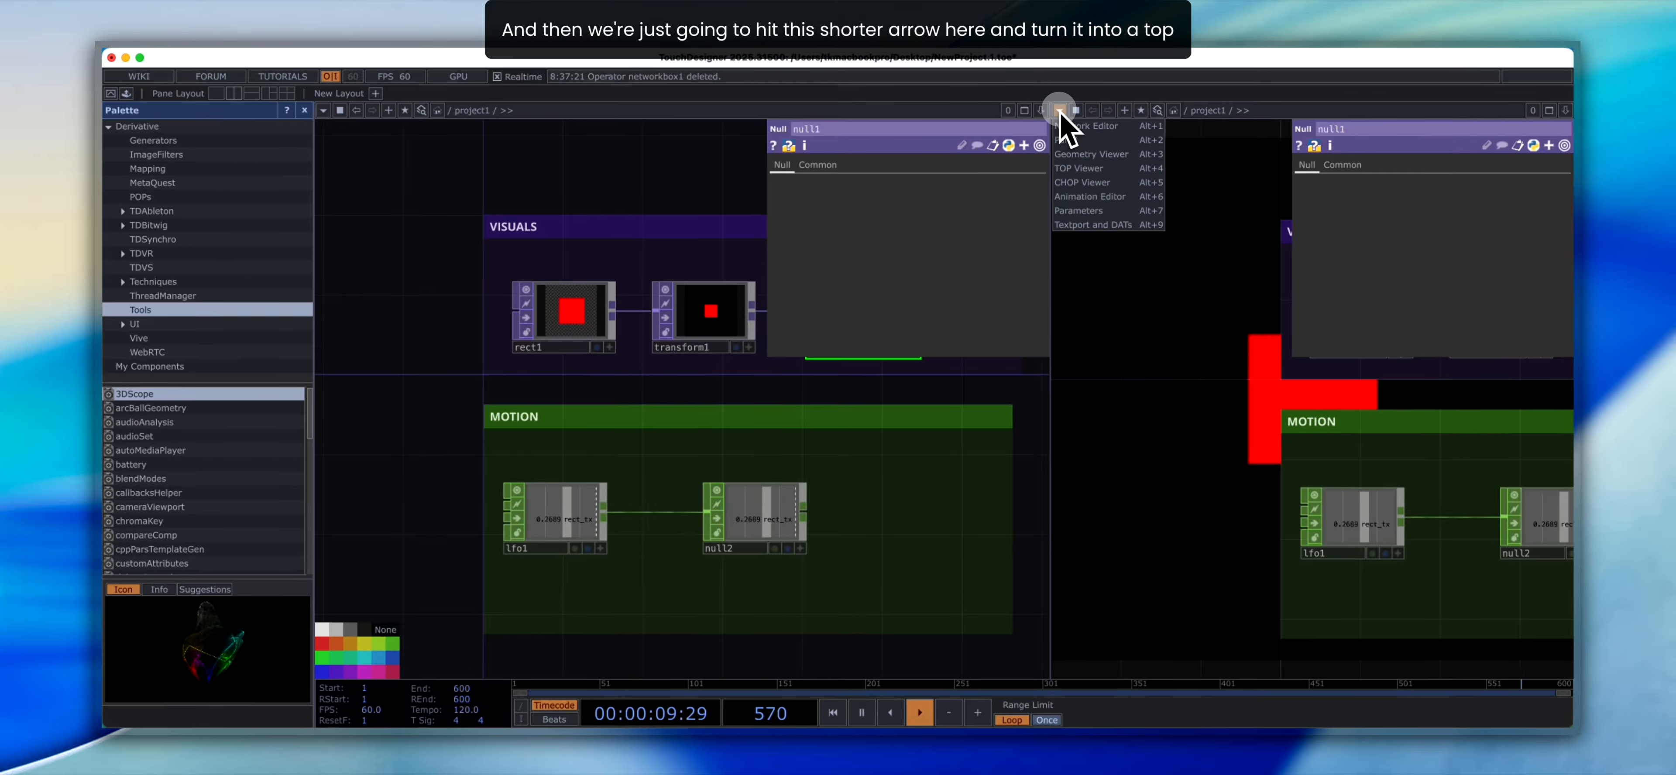
{"action": "left_click", "coordinate": [1068, 168]}
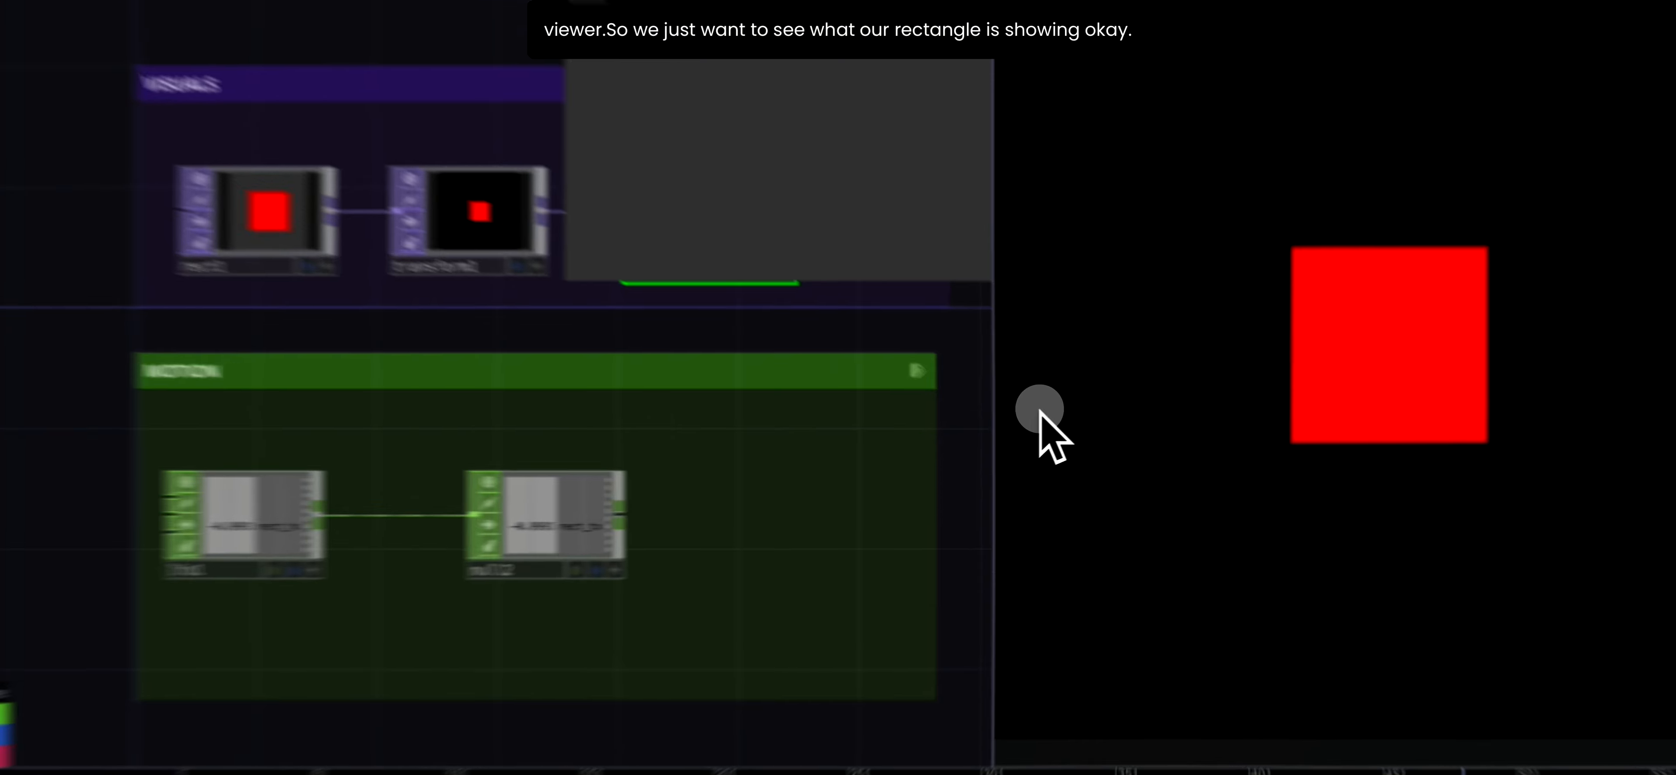
- Toggle null1's display flag off and back on to check its effect in the TOP Viewer
{"action": "left_click_drag", "start_coordinate": [932, 455], "coordinate": [752, 478]}
{"action": "scroll", "coordinate": [734, 427], "scroll_direction": "down", "scroll_amount": 2}
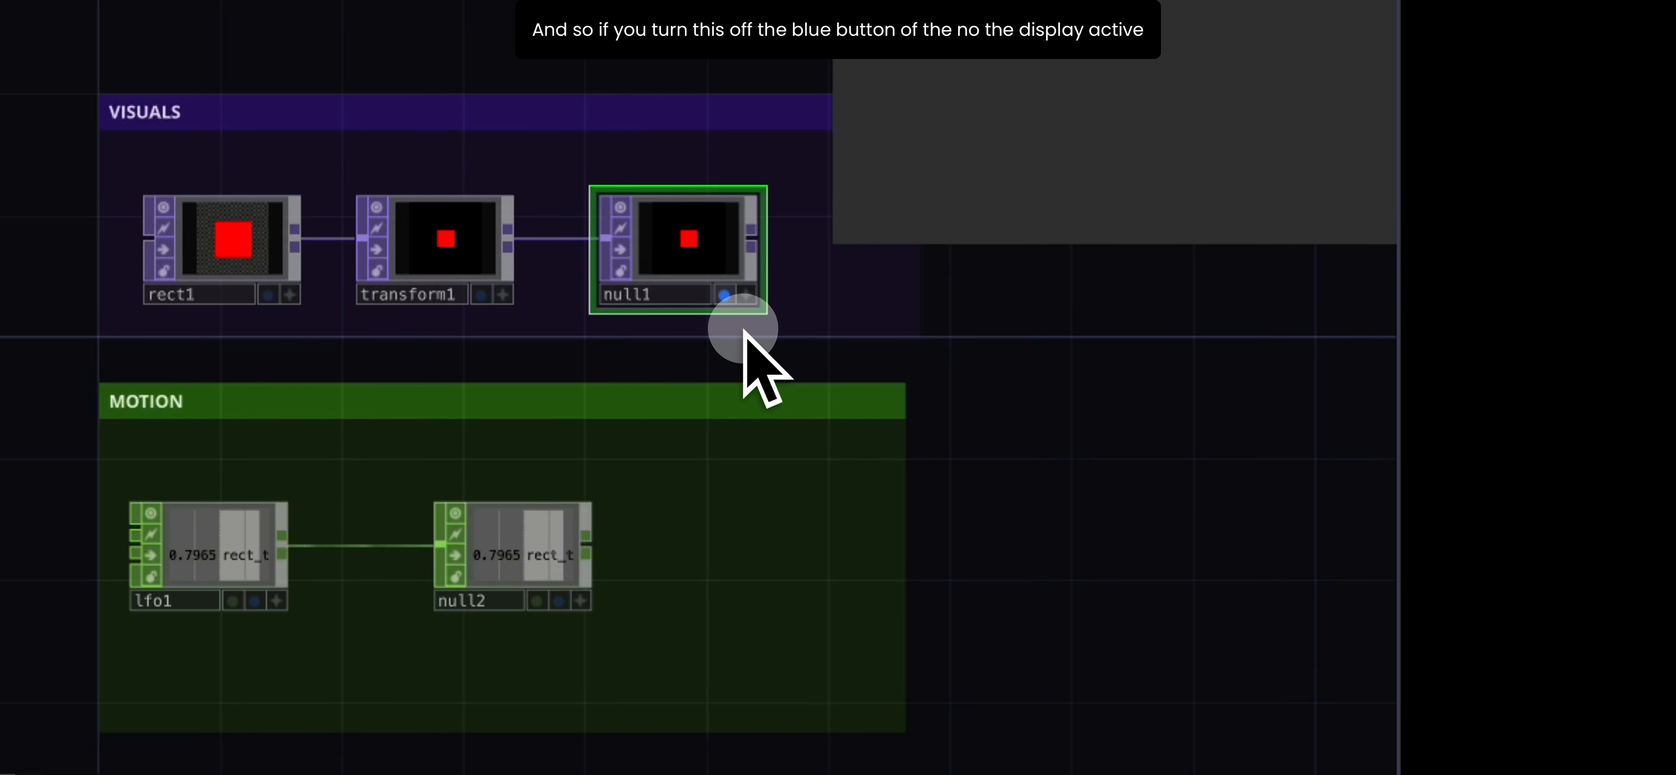
{"action": "left_click", "coordinate": [657, 286]}
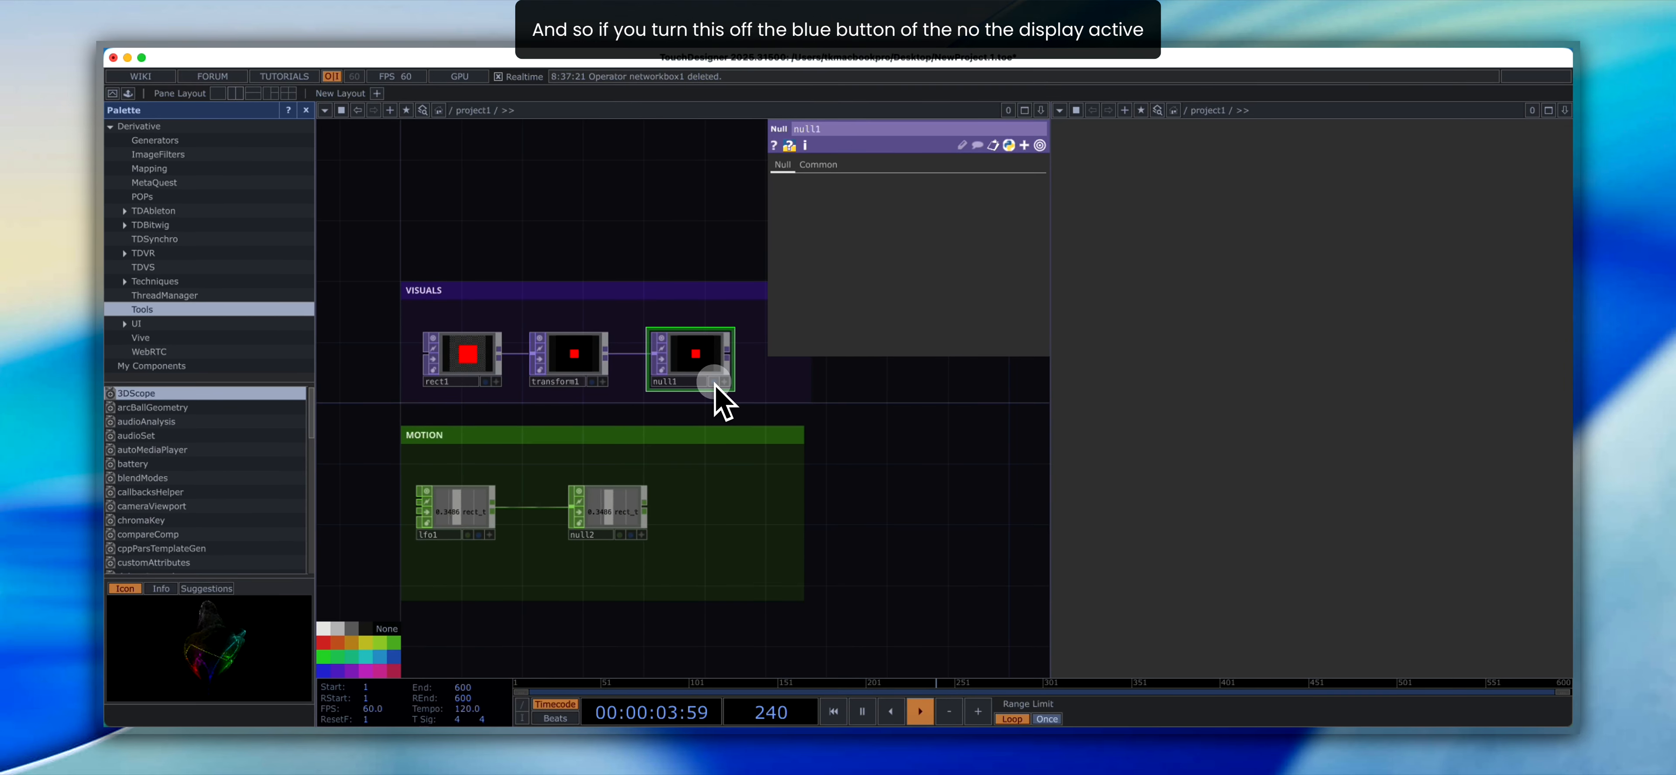
{"action": "left_click", "coordinate": [714, 382]}
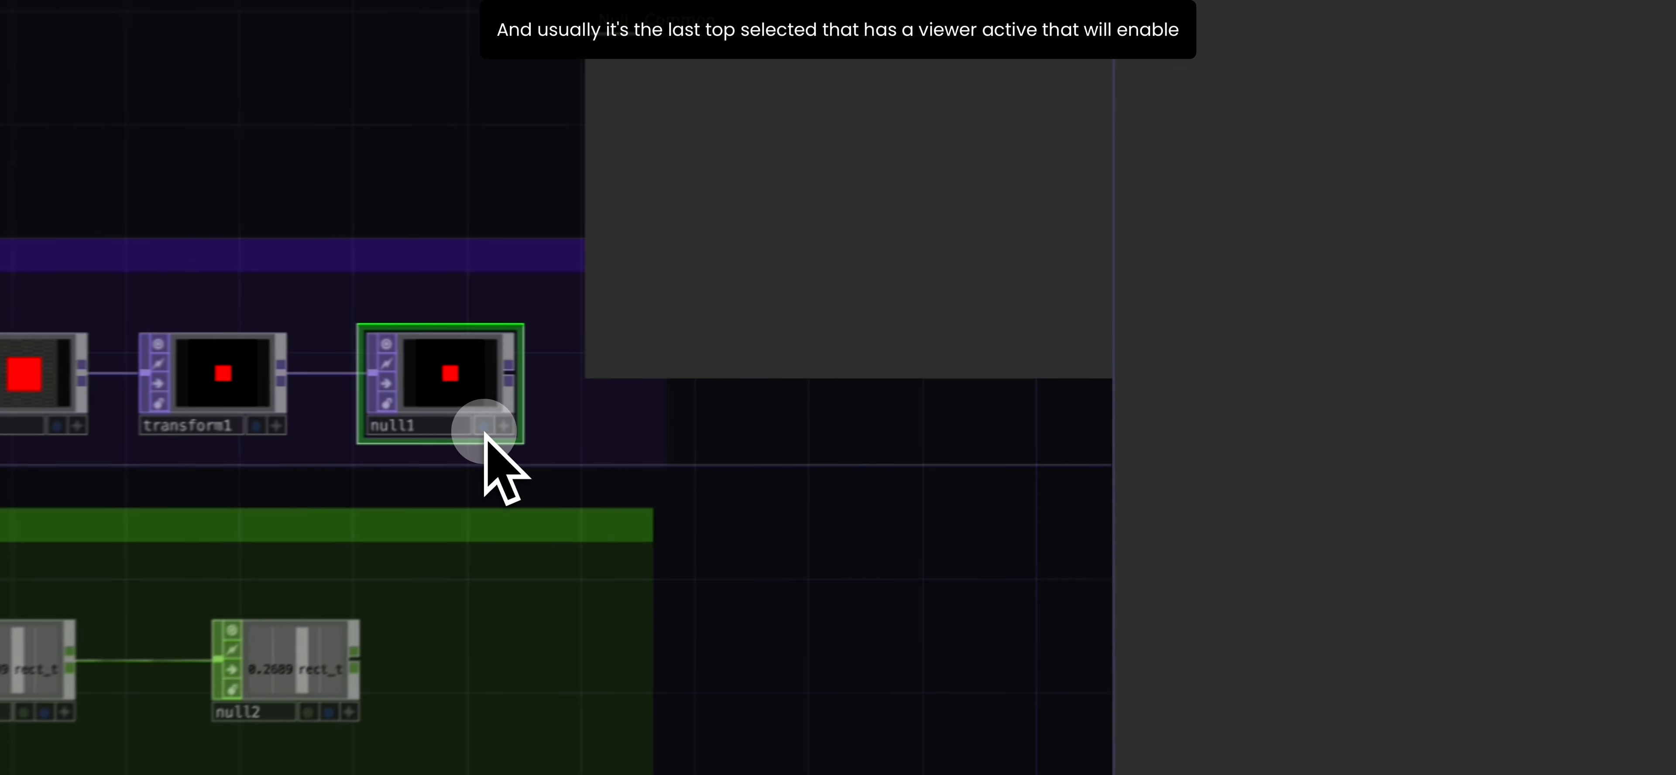
{"action": "left_click", "coordinate": [484, 427]}
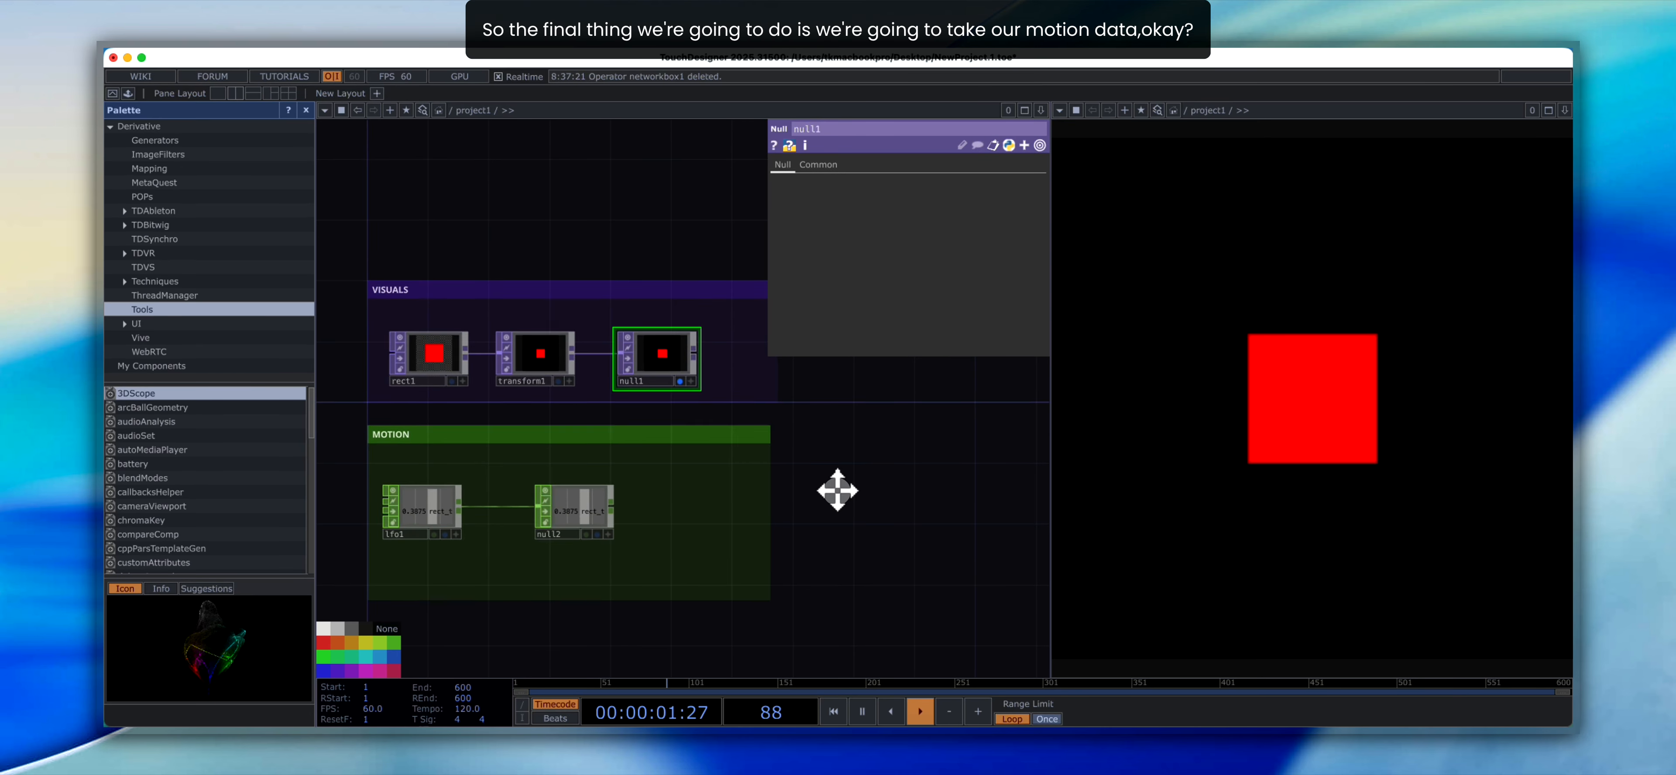
- Examine transform1's Translate parameters and the null2 and lfo1 operators that will supply its motion data
{"action": "mouse_move", "coordinate": [838, 491]}
{"action": "left_mouse_down"}
{"action": "mouse_move", "coordinate": [846, 504]}
{"action": "mouse_move", "coordinate": [844, 474]}
{"action": "mouse_move", "coordinate": [824, 475]}
{"action": "left_mouse_up"}
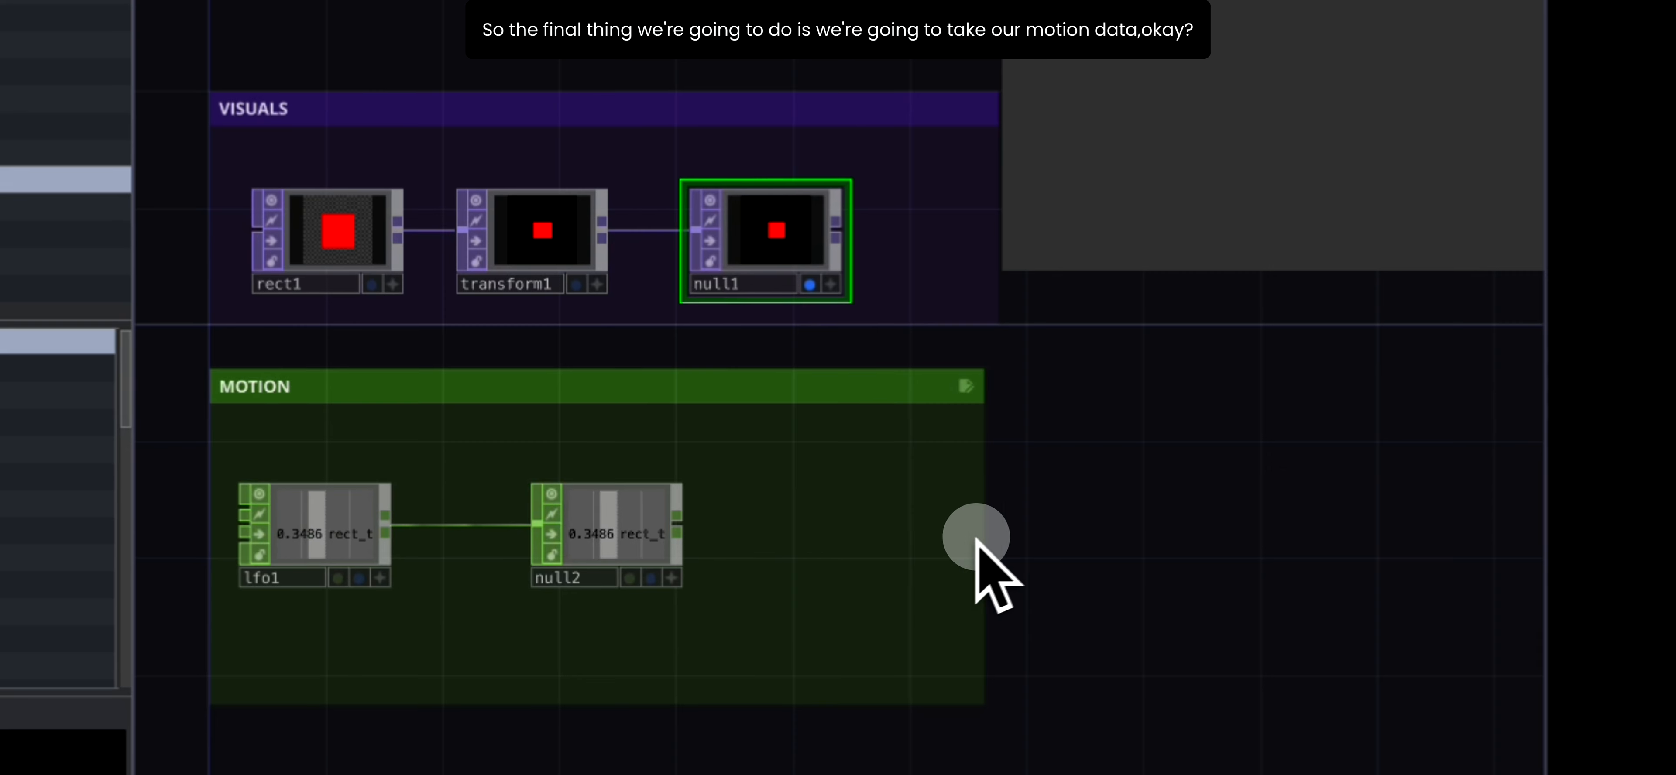
{"action": "left_click", "coordinate": [613, 558]}
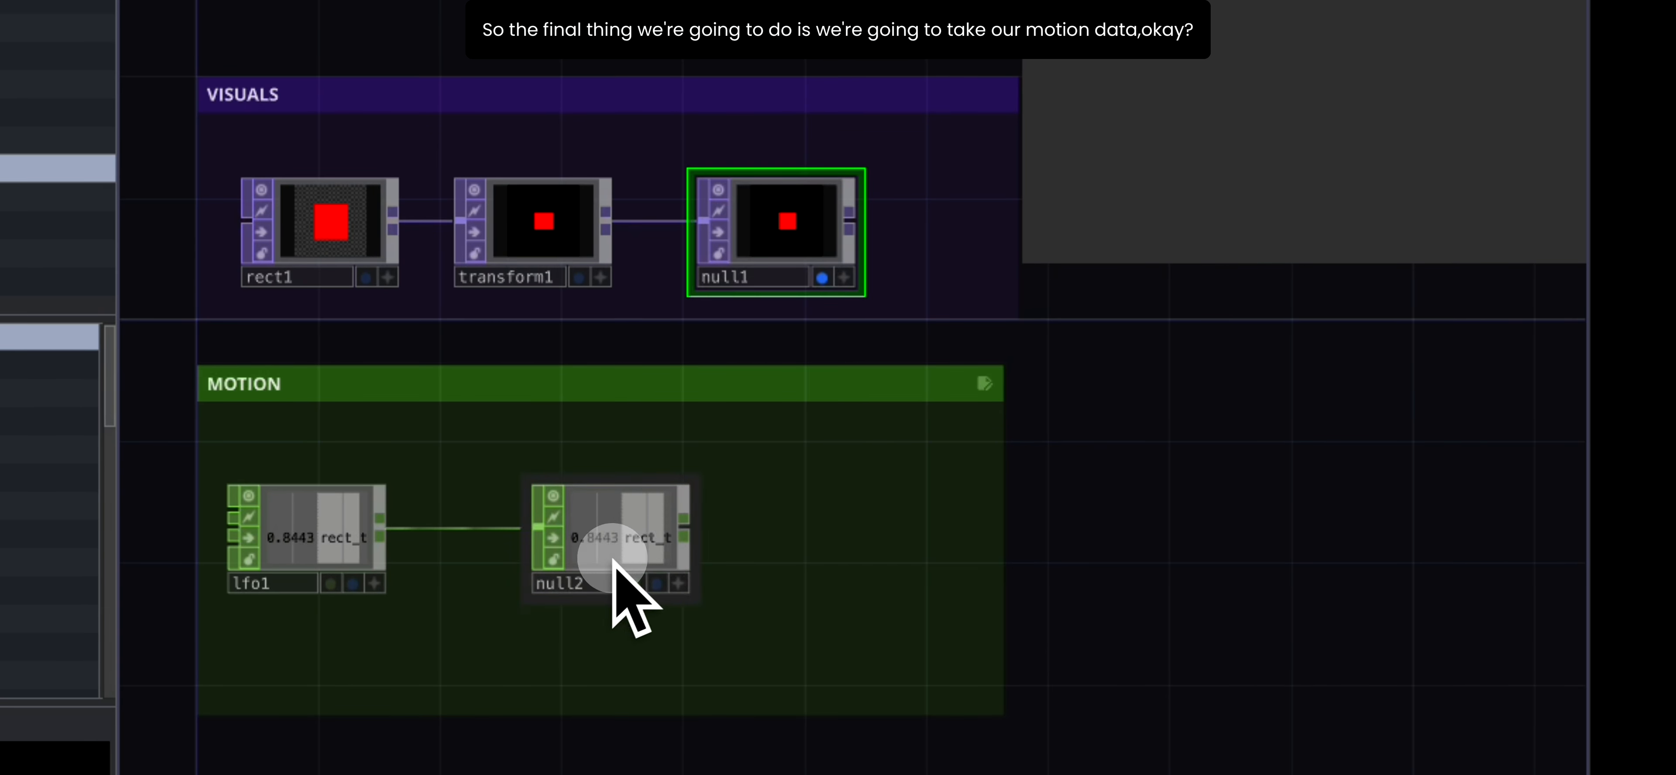
{"action": "left_click", "coordinate": [558, 253]}
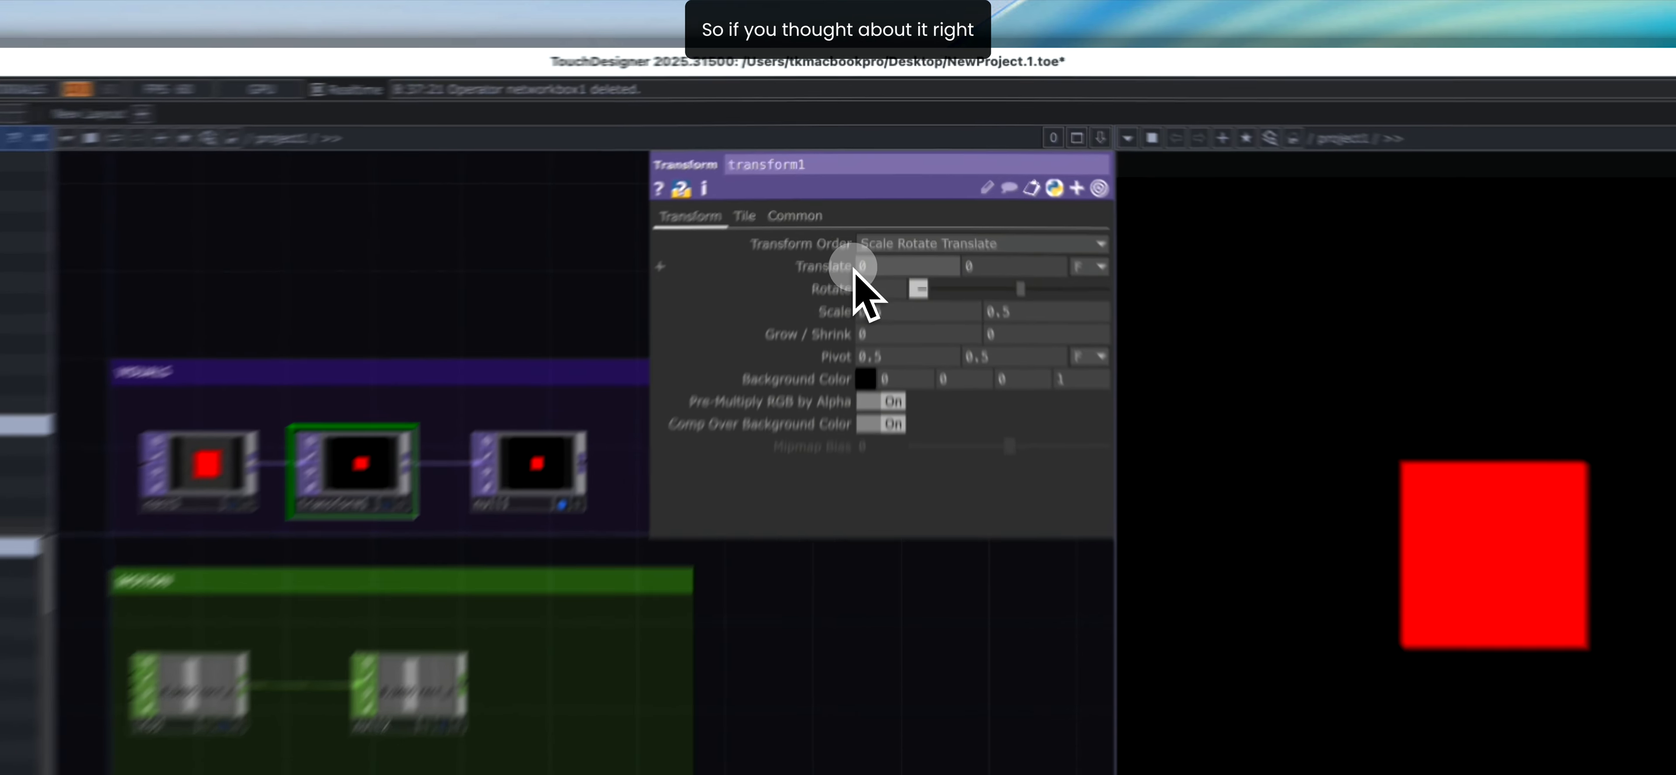
{"action": "middle_click_drag", "start_coordinate": [871, 202], "coordinate": [876, 259]}
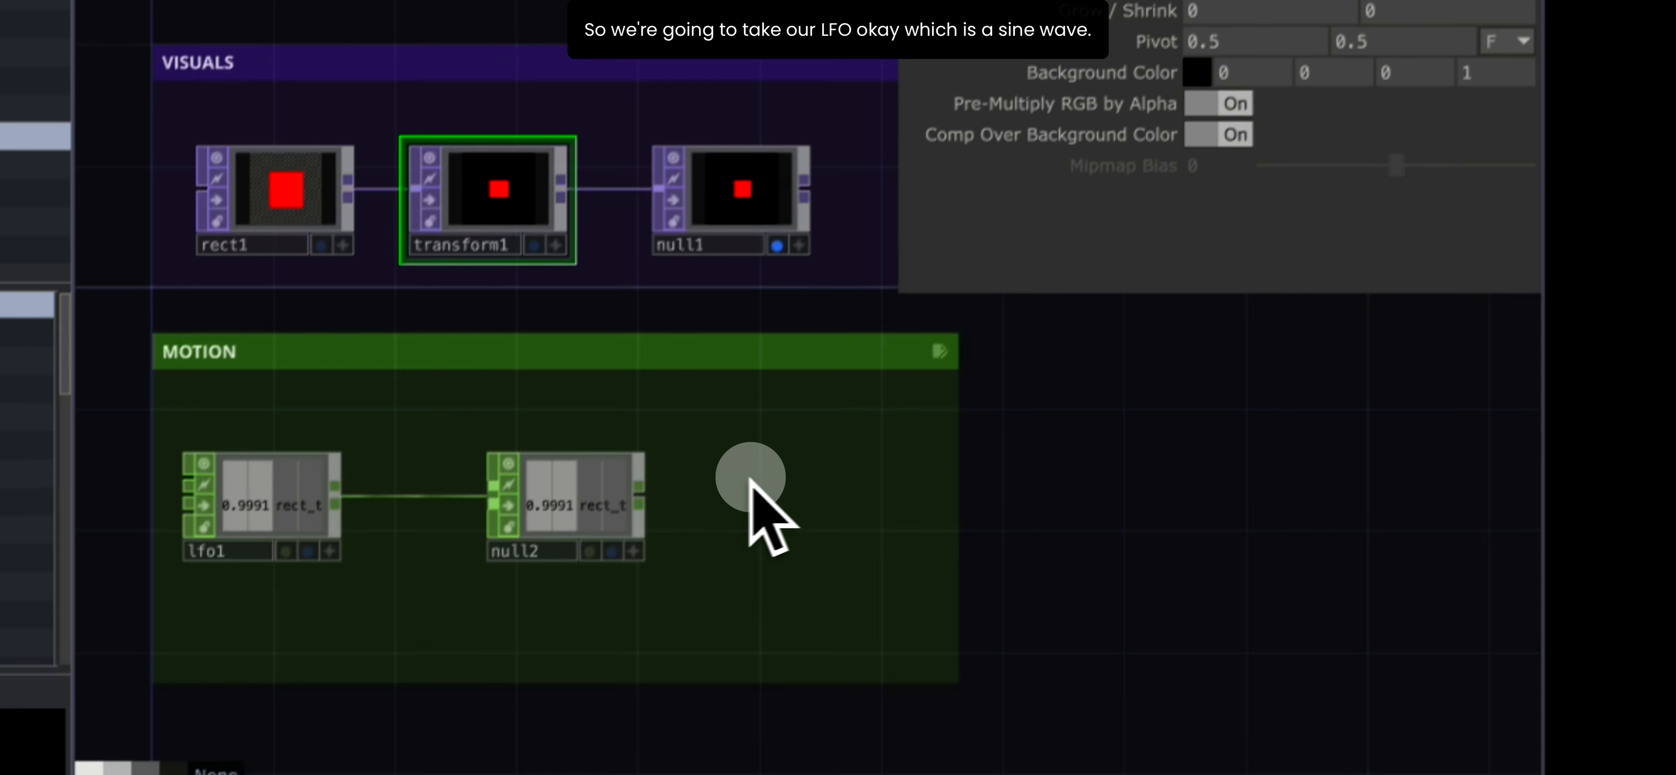
{"action": "left_click", "coordinate": [581, 502]}
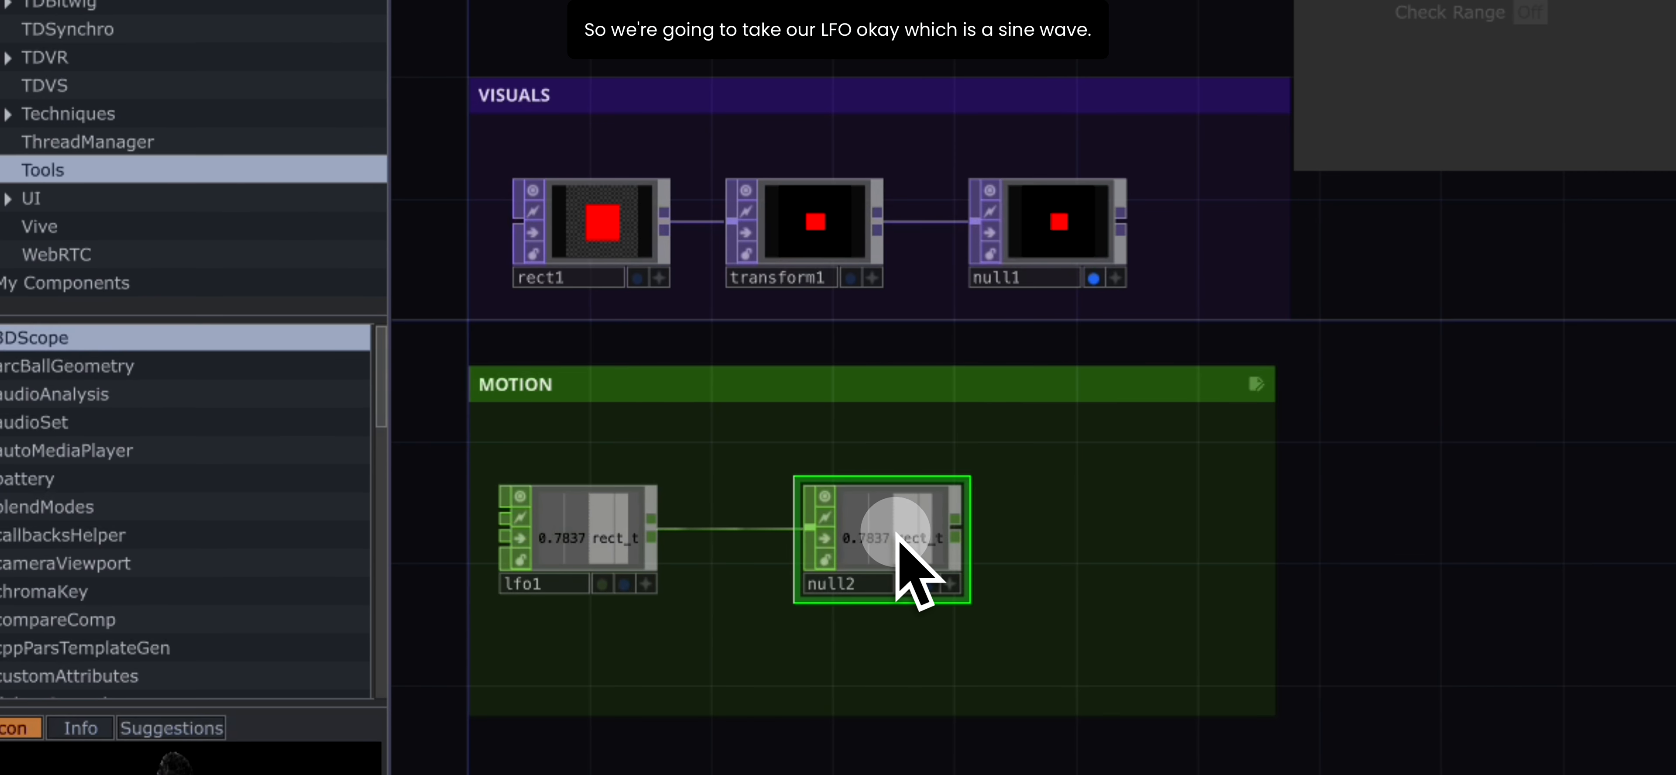
{"action": "left_click", "coordinate": [580, 560]}
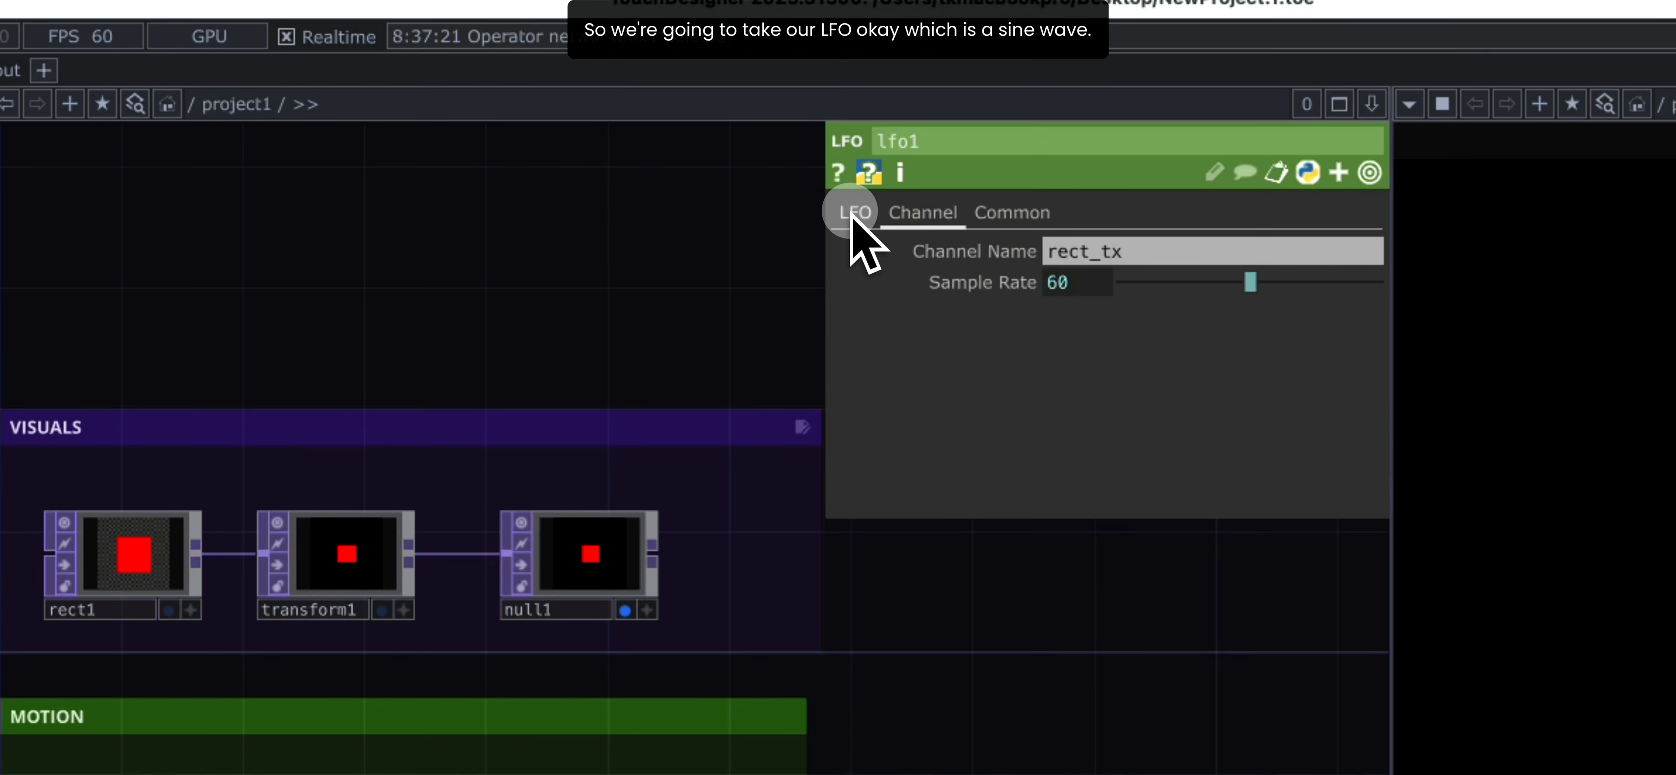
{"action": "left_click", "coordinate": [953, 145]}
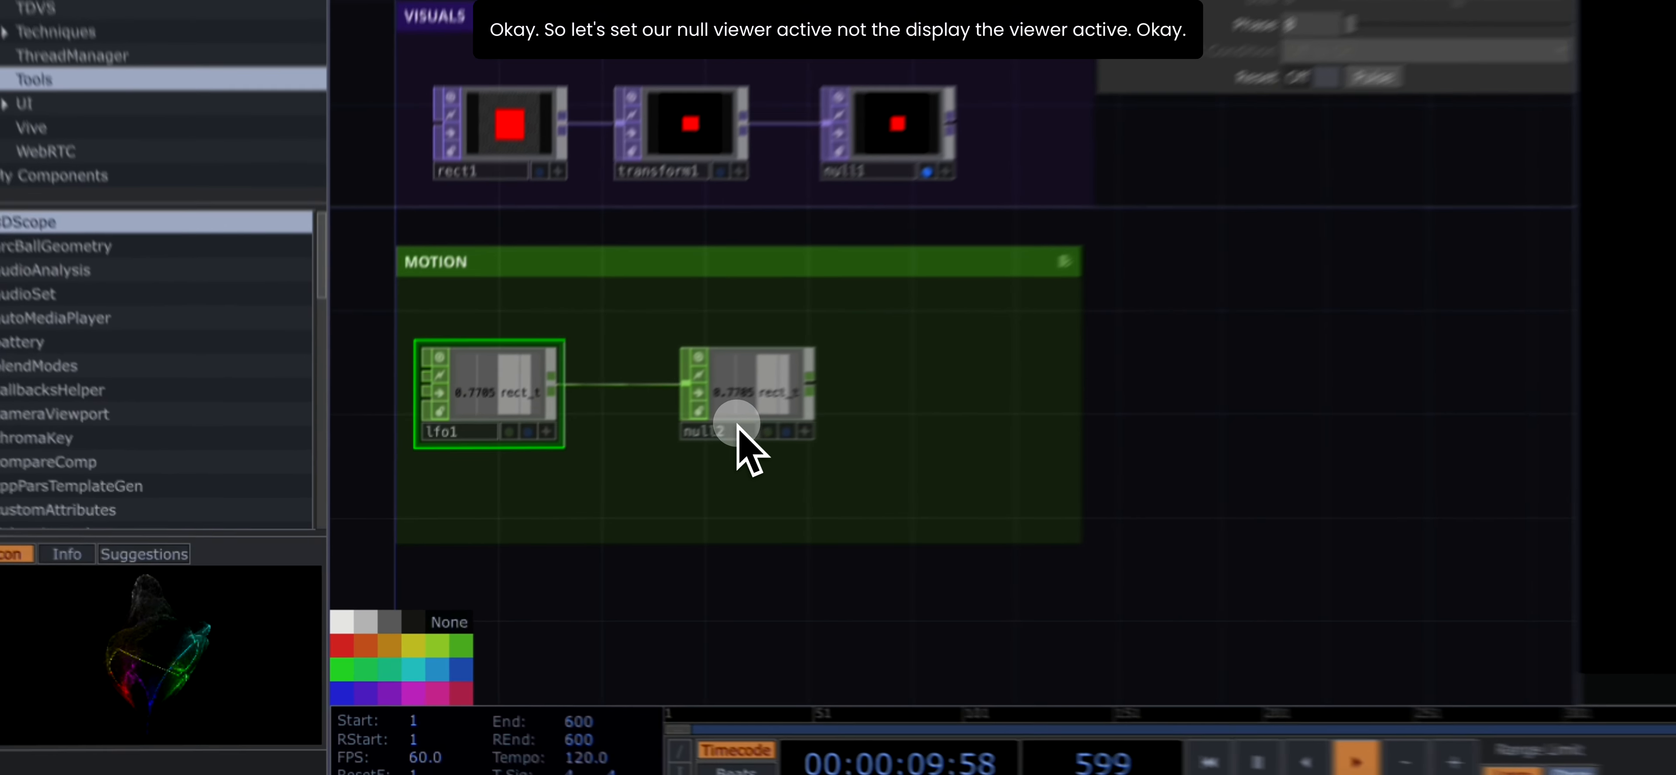
- Make null2's viewer active, then select transform1 and expand its Translate parameter into tx, ty and tunit
{"action": "left_click", "coordinate": [574, 514]}
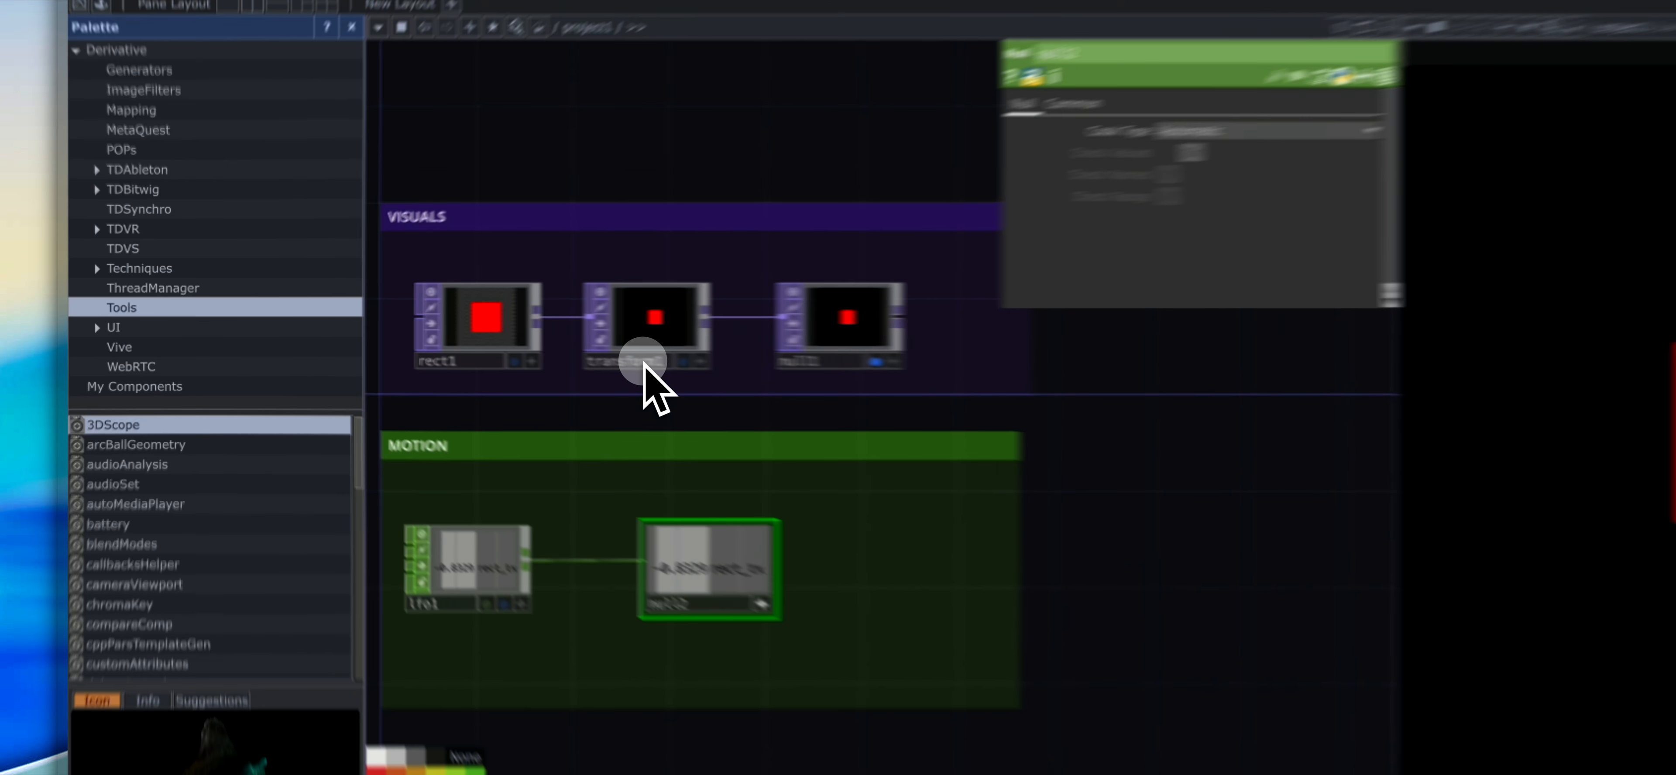
{"action": "left_click", "coordinate": [521, 331]}
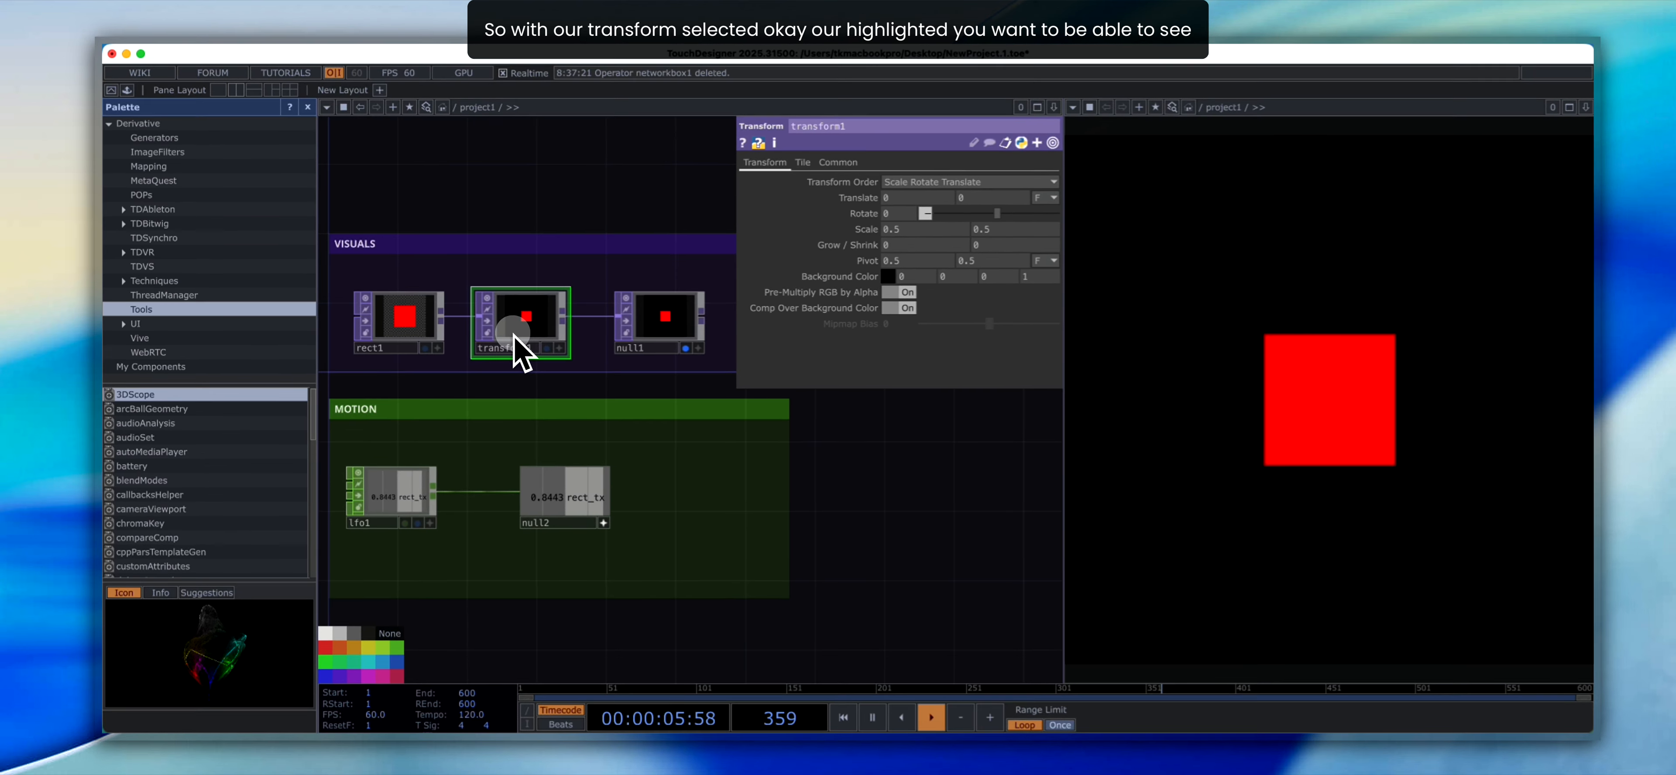
{"action": "scroll", "coordinate": [511, 361], "scroll_direction": "up", "scroll_amount": 5}
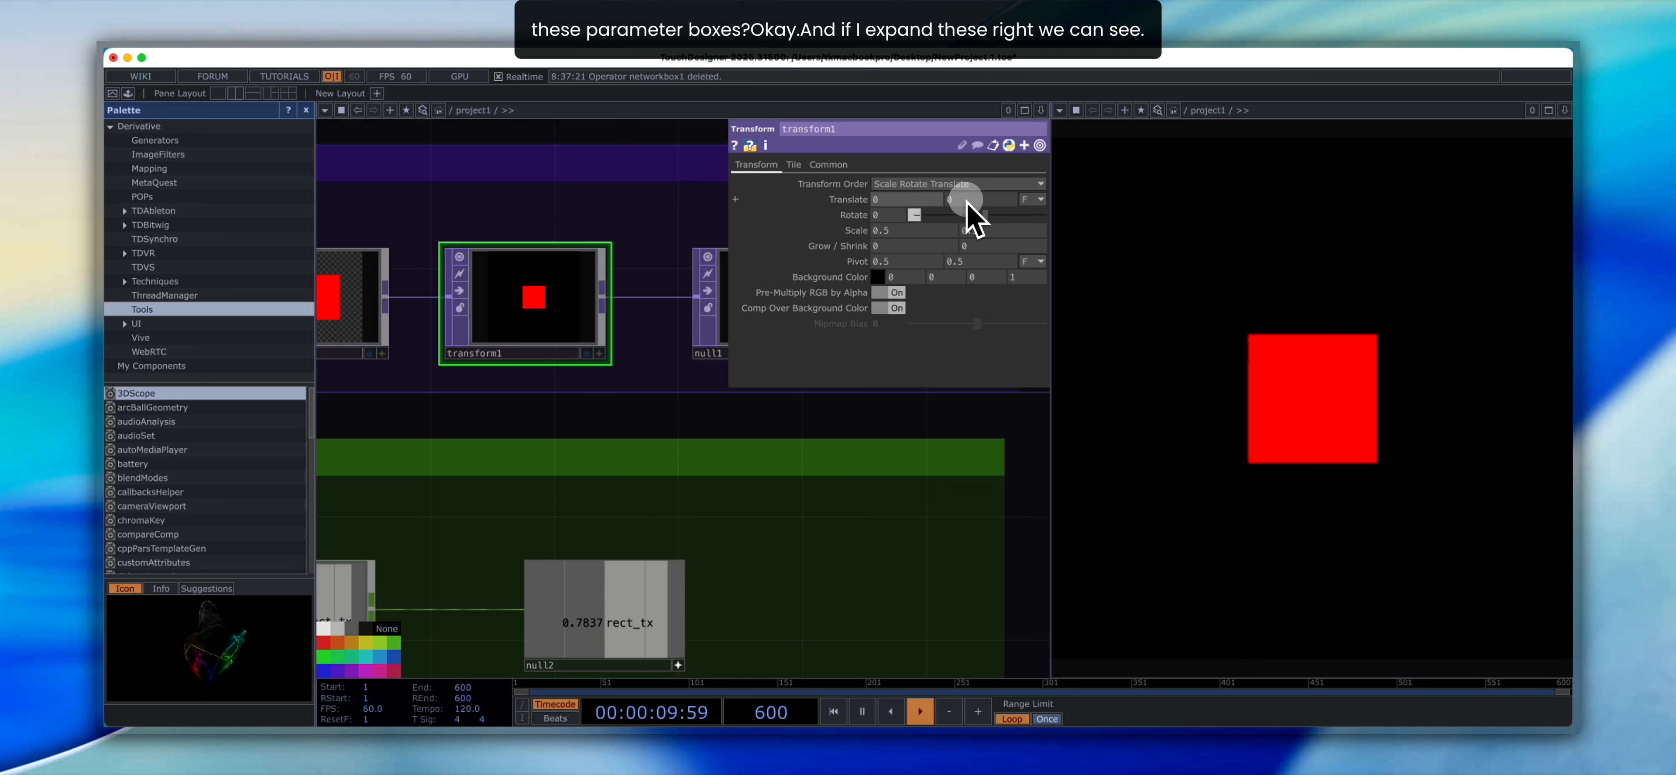
{"action": "left_click", "coordinate": [757, 197]}
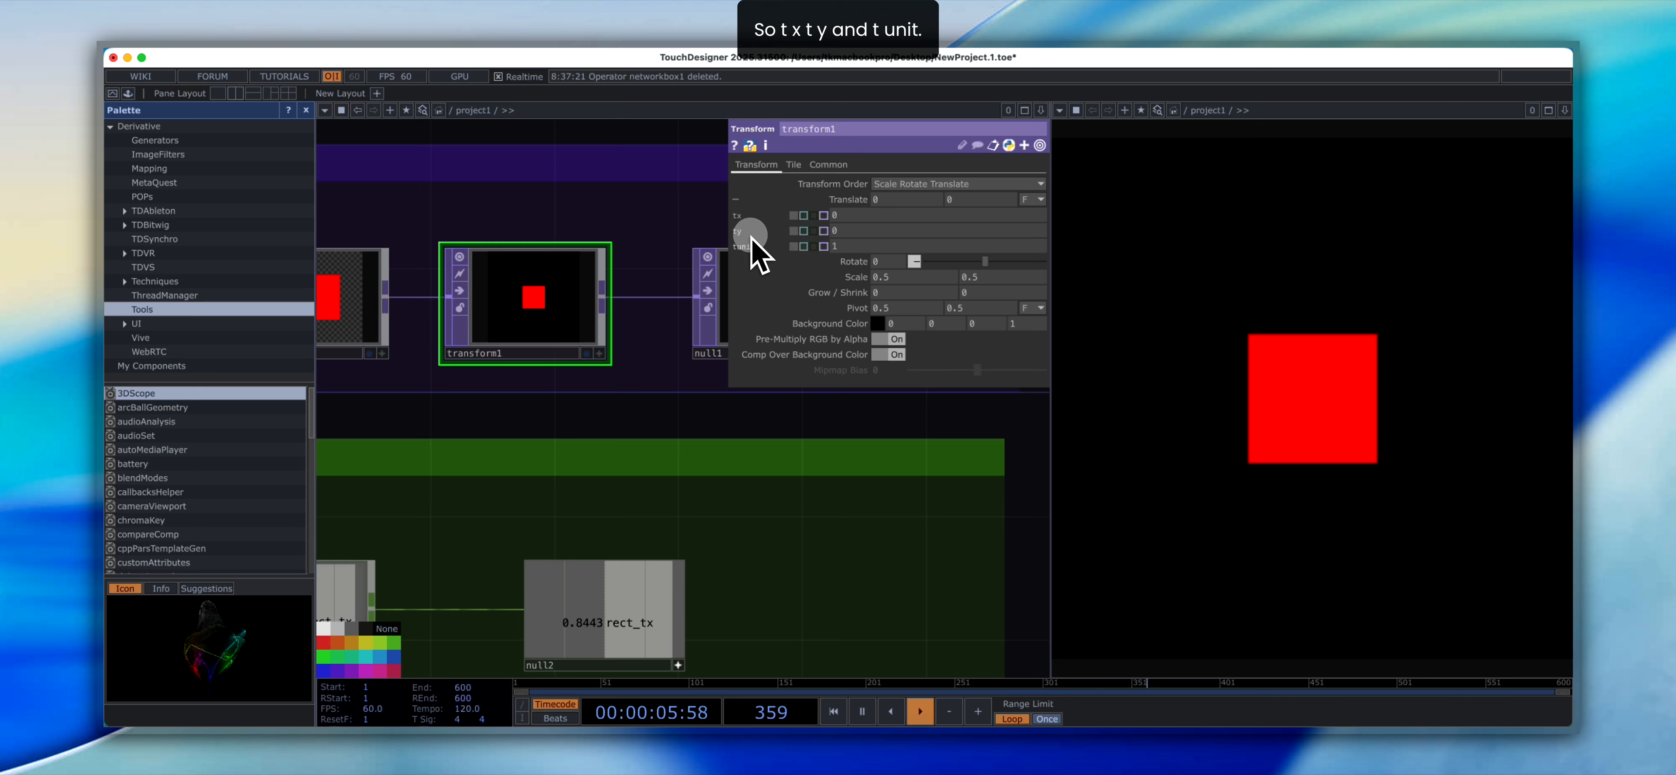
- Link null2's rect_tx channel to transform1's tx parameter as a CHOP reference
{"action": "left_click", "coordinate": [658, 595]}
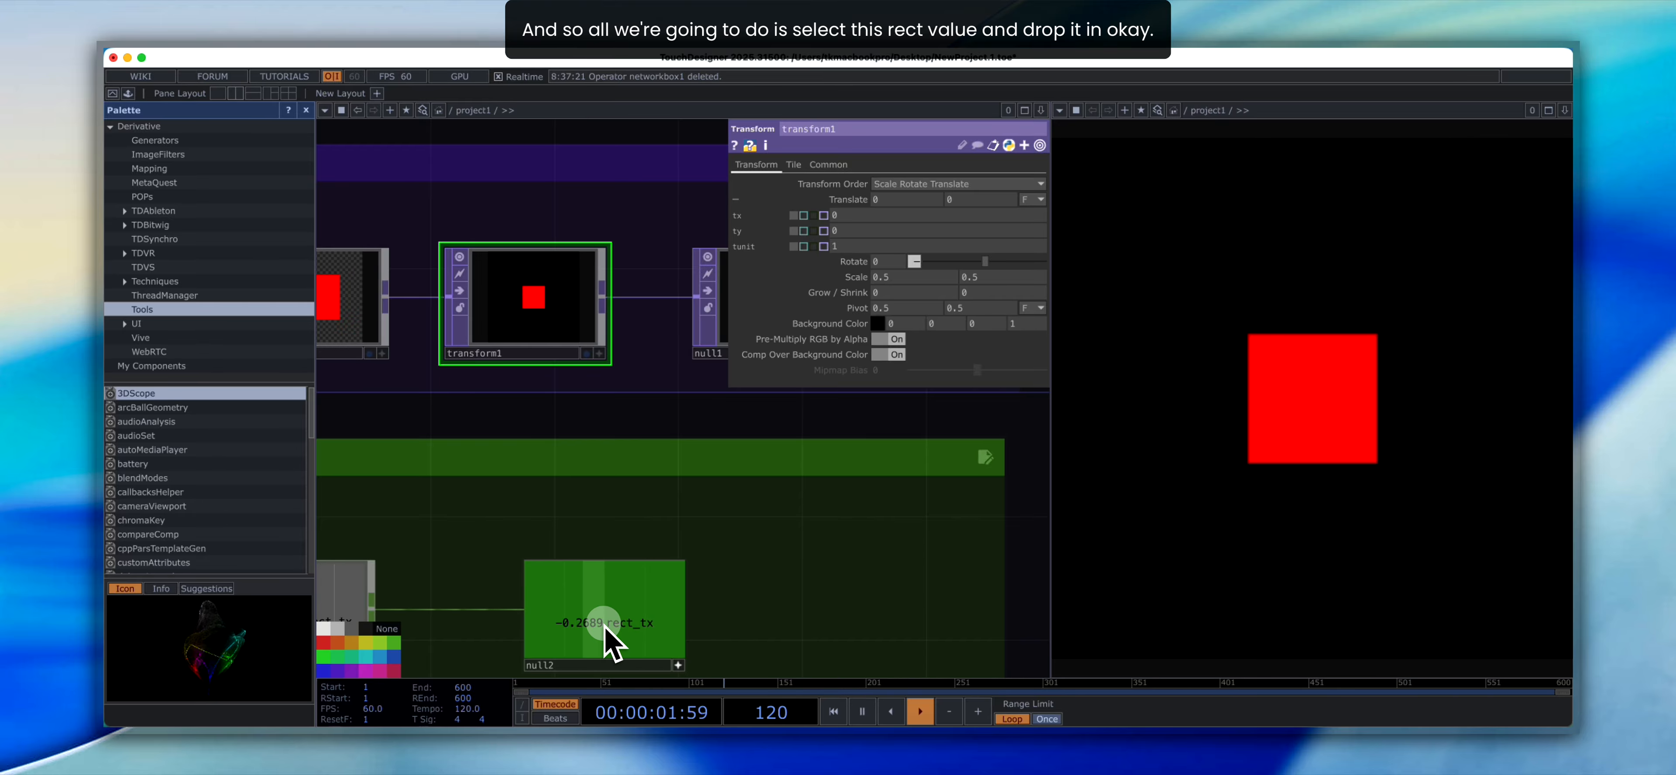
{"action": "left_click_drag", "start_coordinate": [605, 626], "coordinate": [838, 229]}
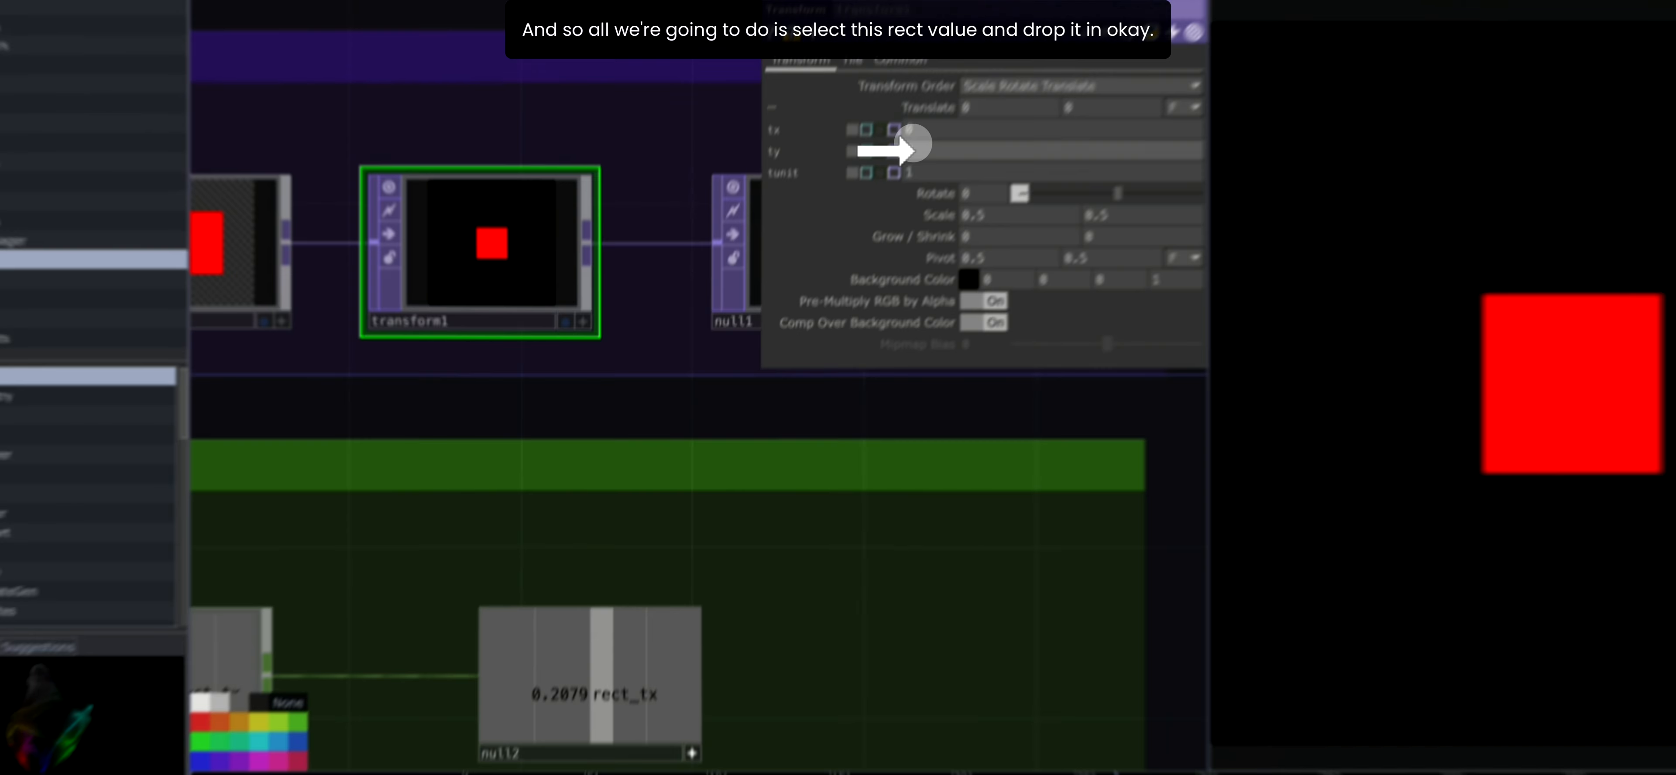
{"action": "left_click_drag", "start_coordinate": [914, 151], "coordinate": [922, 133]}
{"action": "left_click_drag", "start_coordinate": [843, 215], "coordinate": [843, 211]}
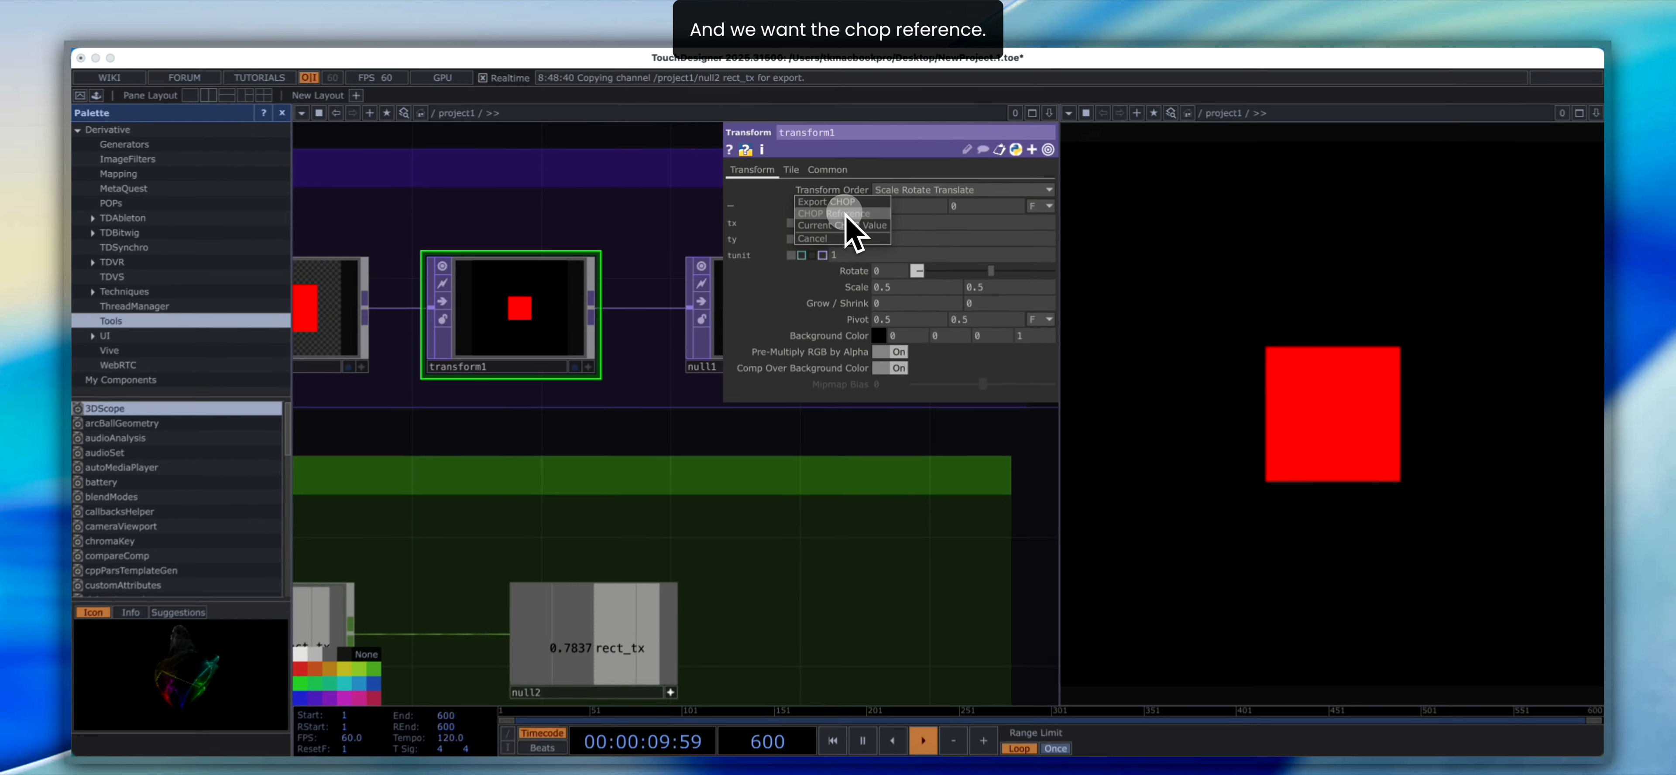
{"action": "left_click", "coordinate": [845, 207]}
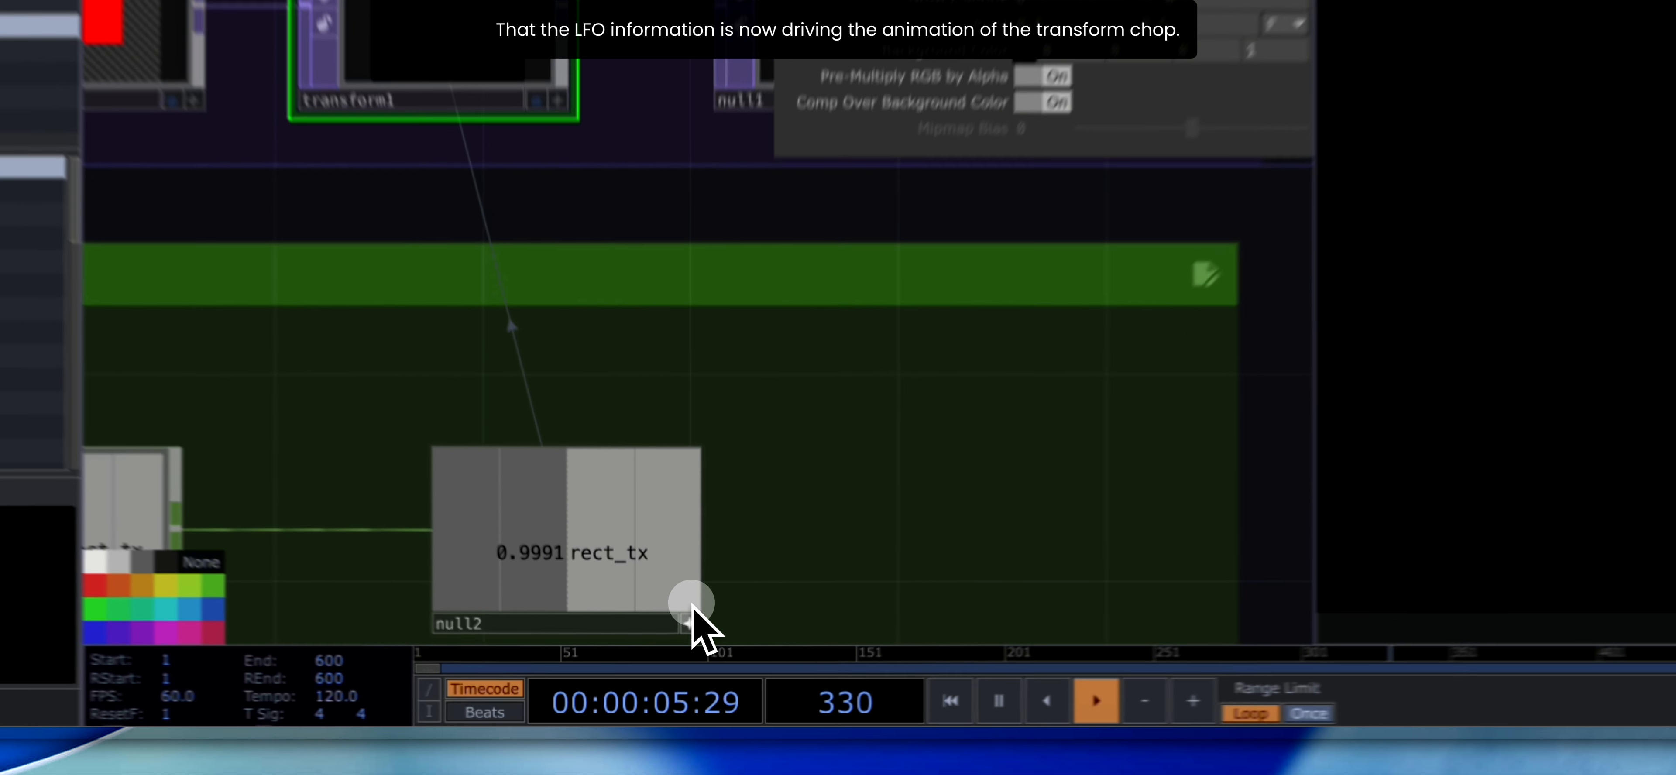
- Turn off the active viewer of null2 in the MOTION network box
{"action": "left_click", "coordinate": [690, 621]}
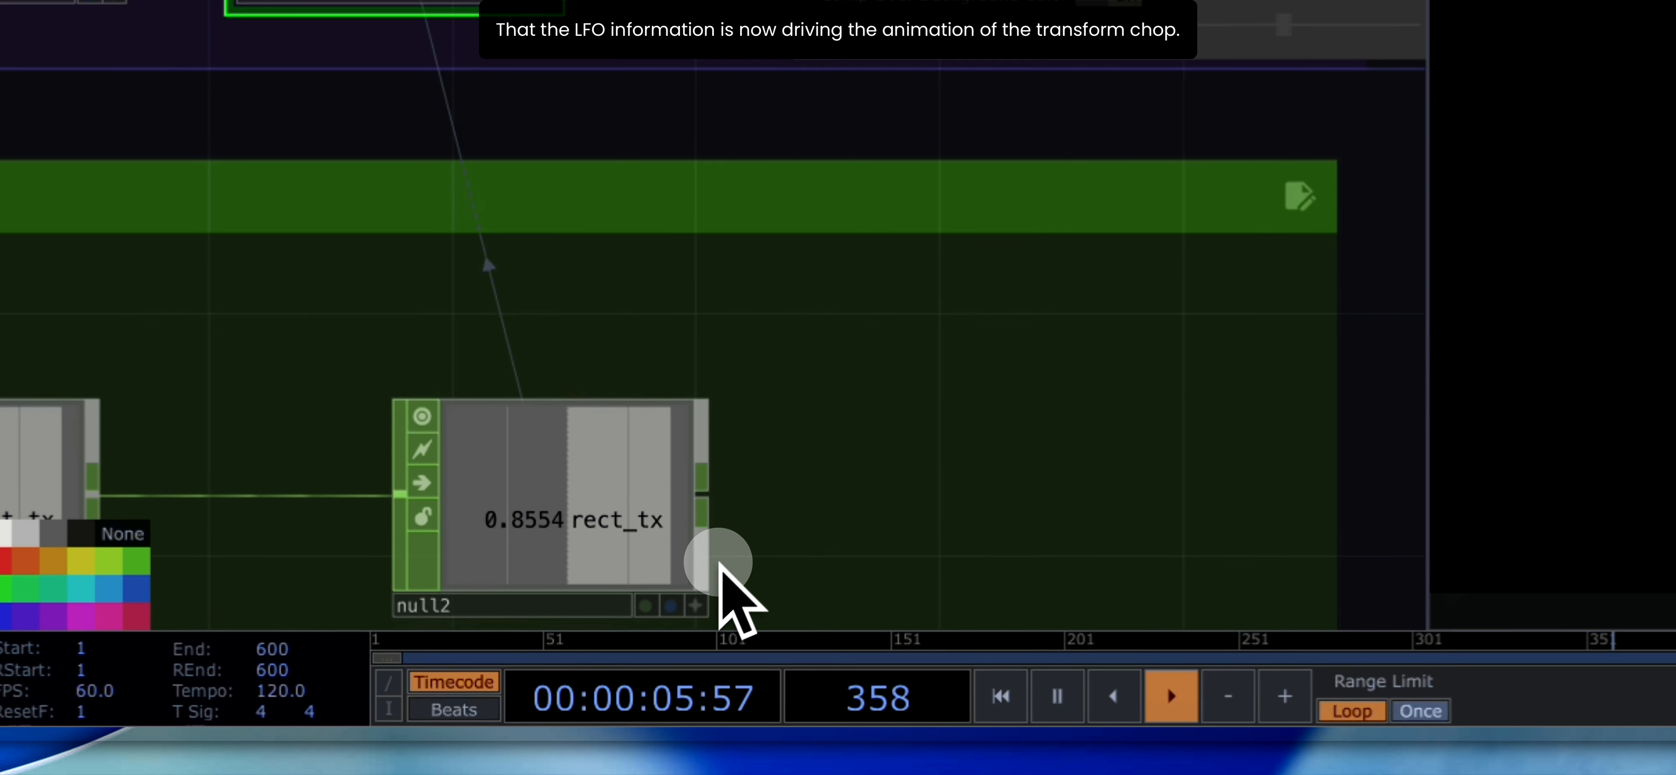
{"action": "scroll", "coordinate": [783, 457], "scroll_direction": "down", "scroll_amount": 3}
{"action": "left_click_drag", "start_coordinate": [927, 505], "coordinate": [937, 476]}
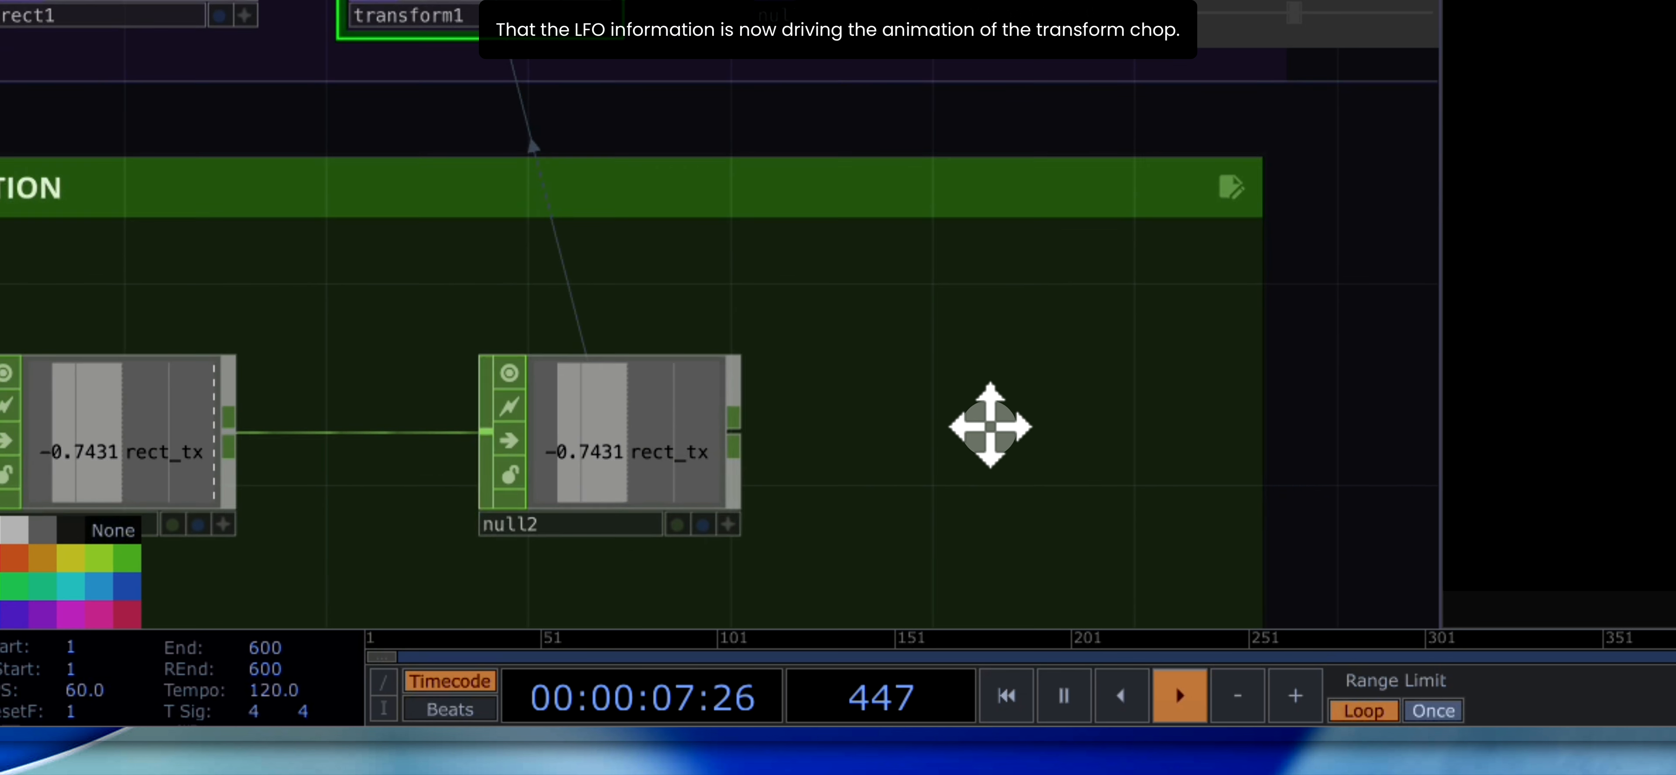
{"action": "left_click_drag", "start_coordinate": [991, 426], "coordinate": [920, 500]}
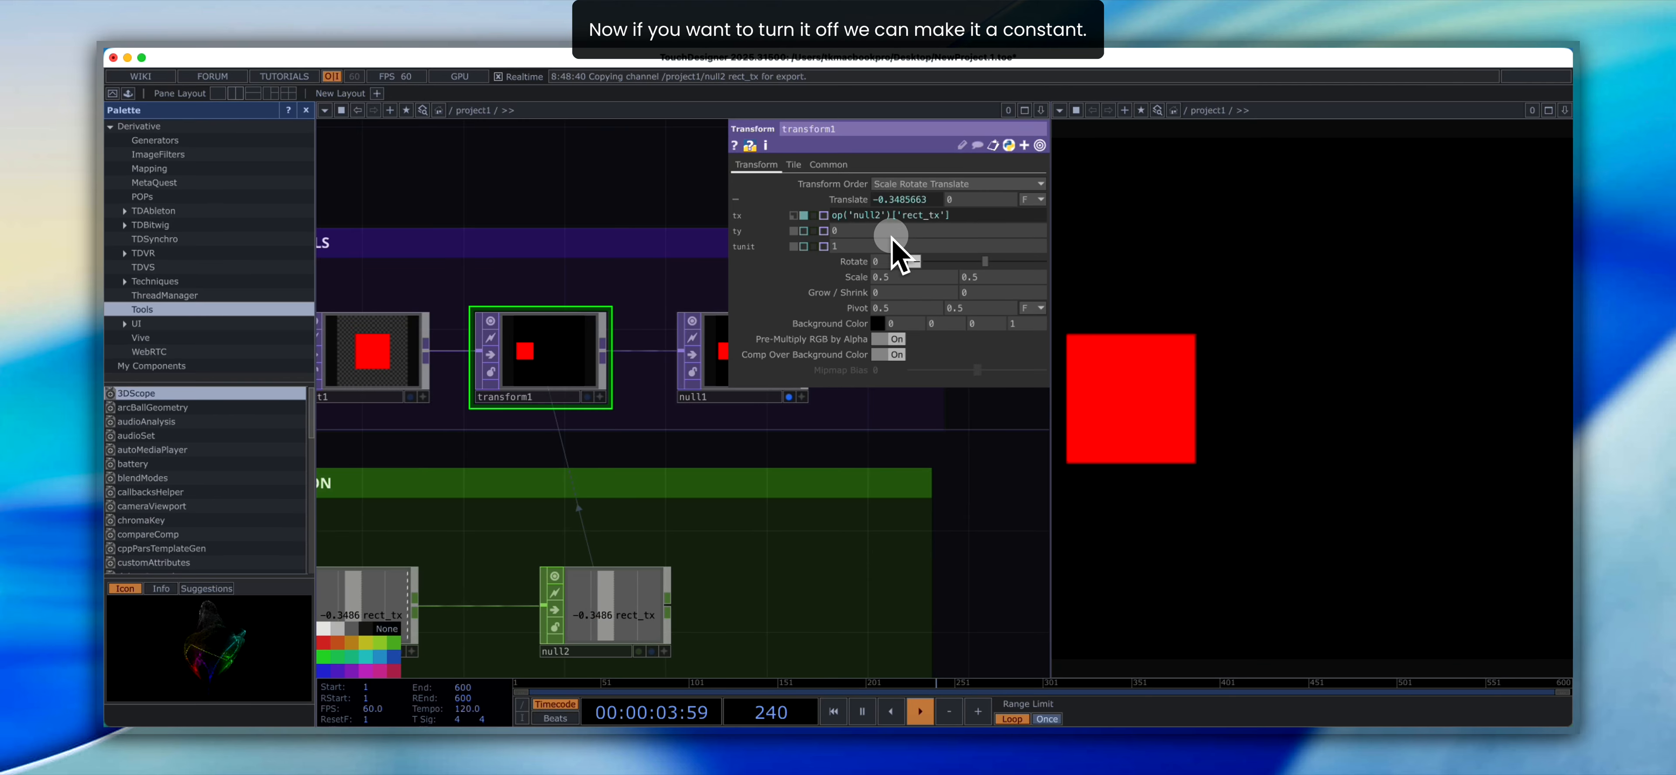
- Switch transform1's tx to constant mode, enter op('null2')[rect_tx] by hand, and set it to expression mode
{"action": "left_click", "coordinate": [803, 218]}
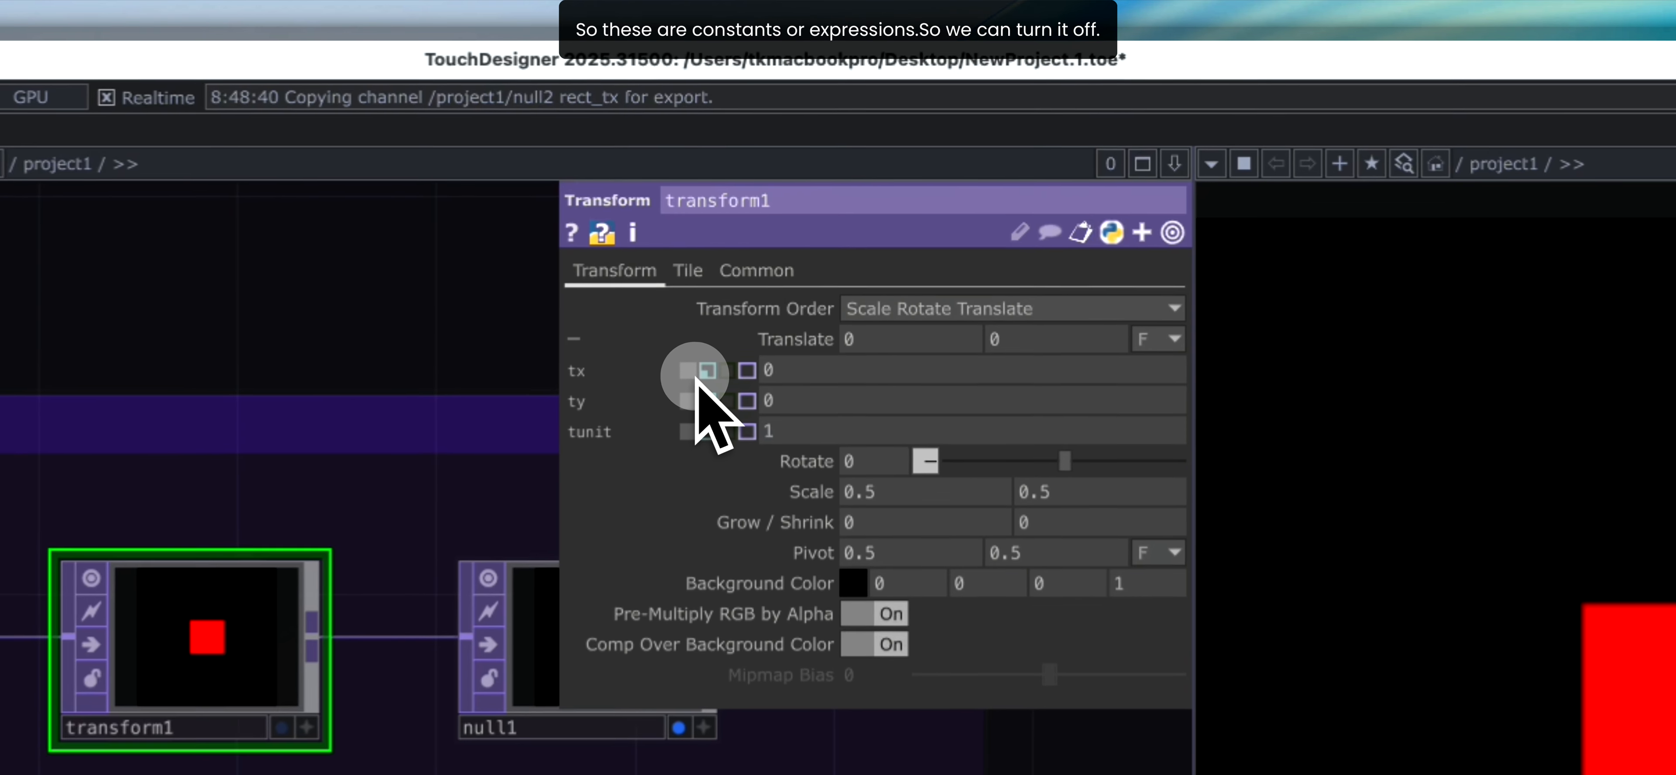
{"action": "left_click", "coordinate": [813, 374]}
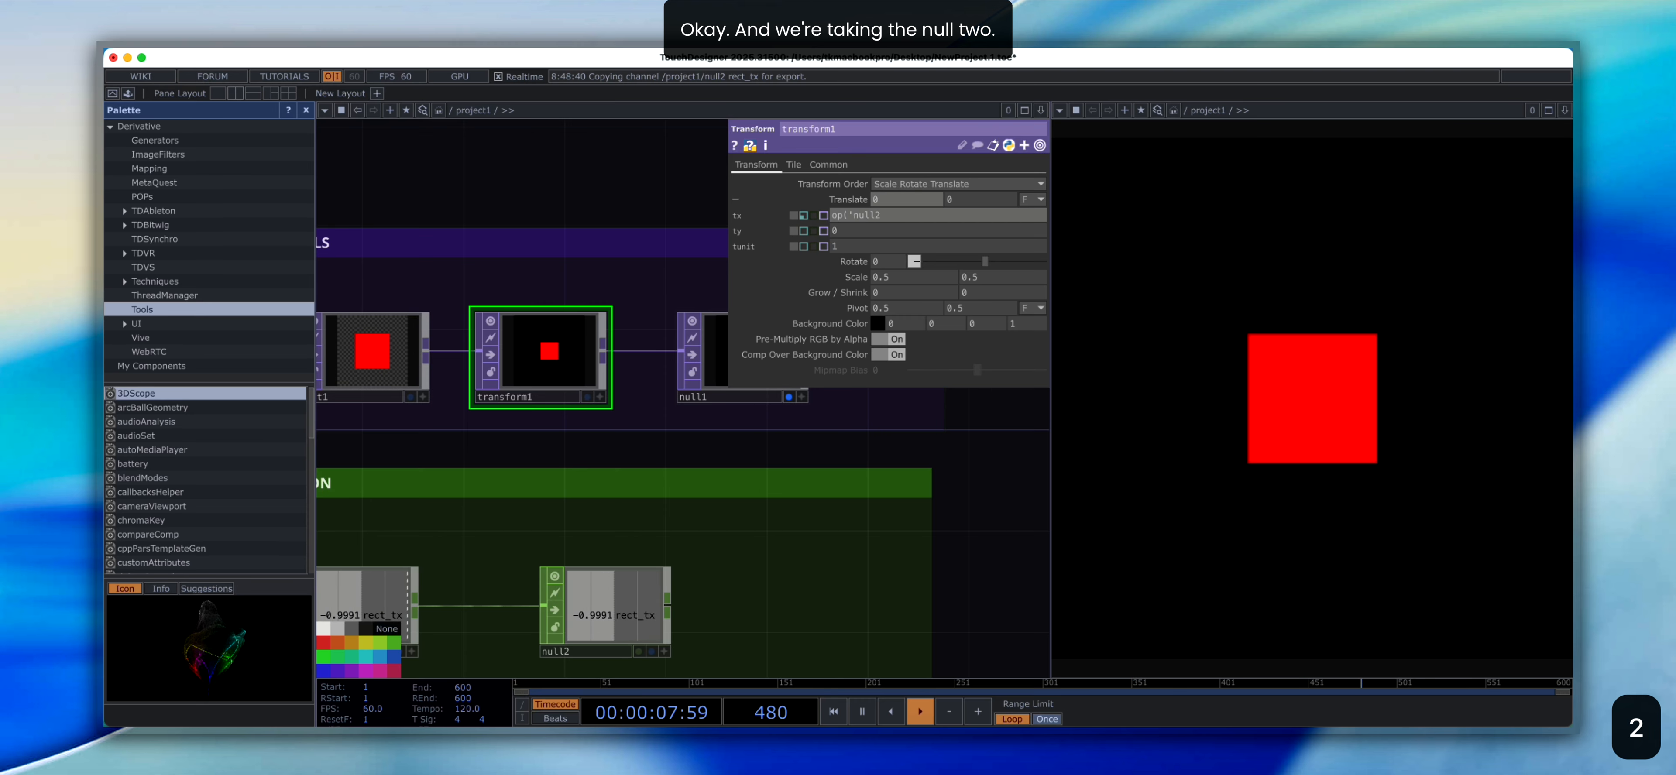
{"action": "type", "text": ")[rect_tx"}
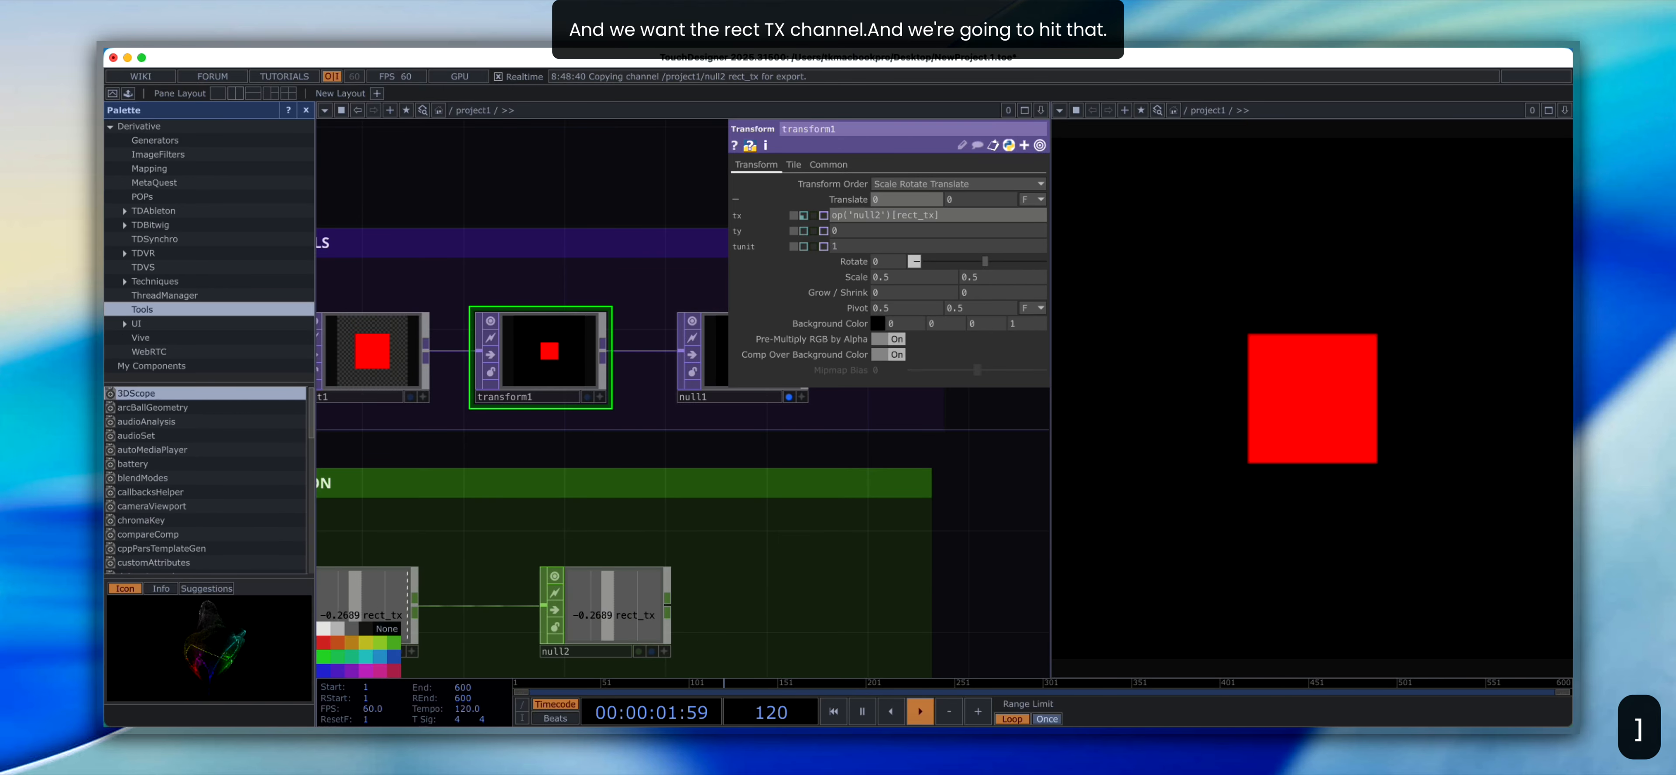
{"action": "left_click", "coordinate": [804, 215]}
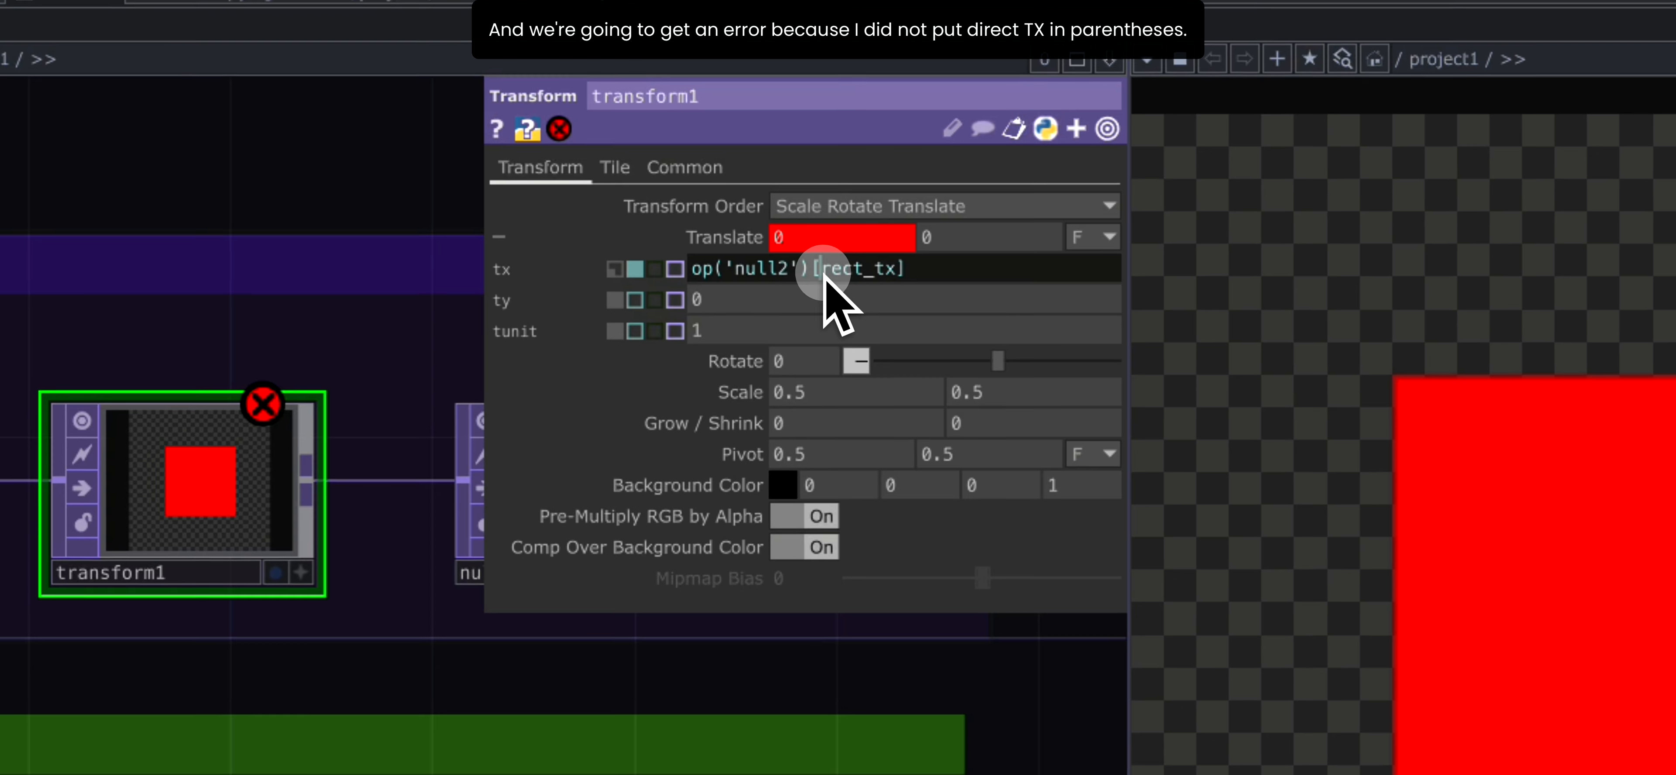
- Put the channel name in single quotes so transform1's tx expression reads op('null2')['rect_tx']
{"action": "left_click", "coordinate": [819, 280]}
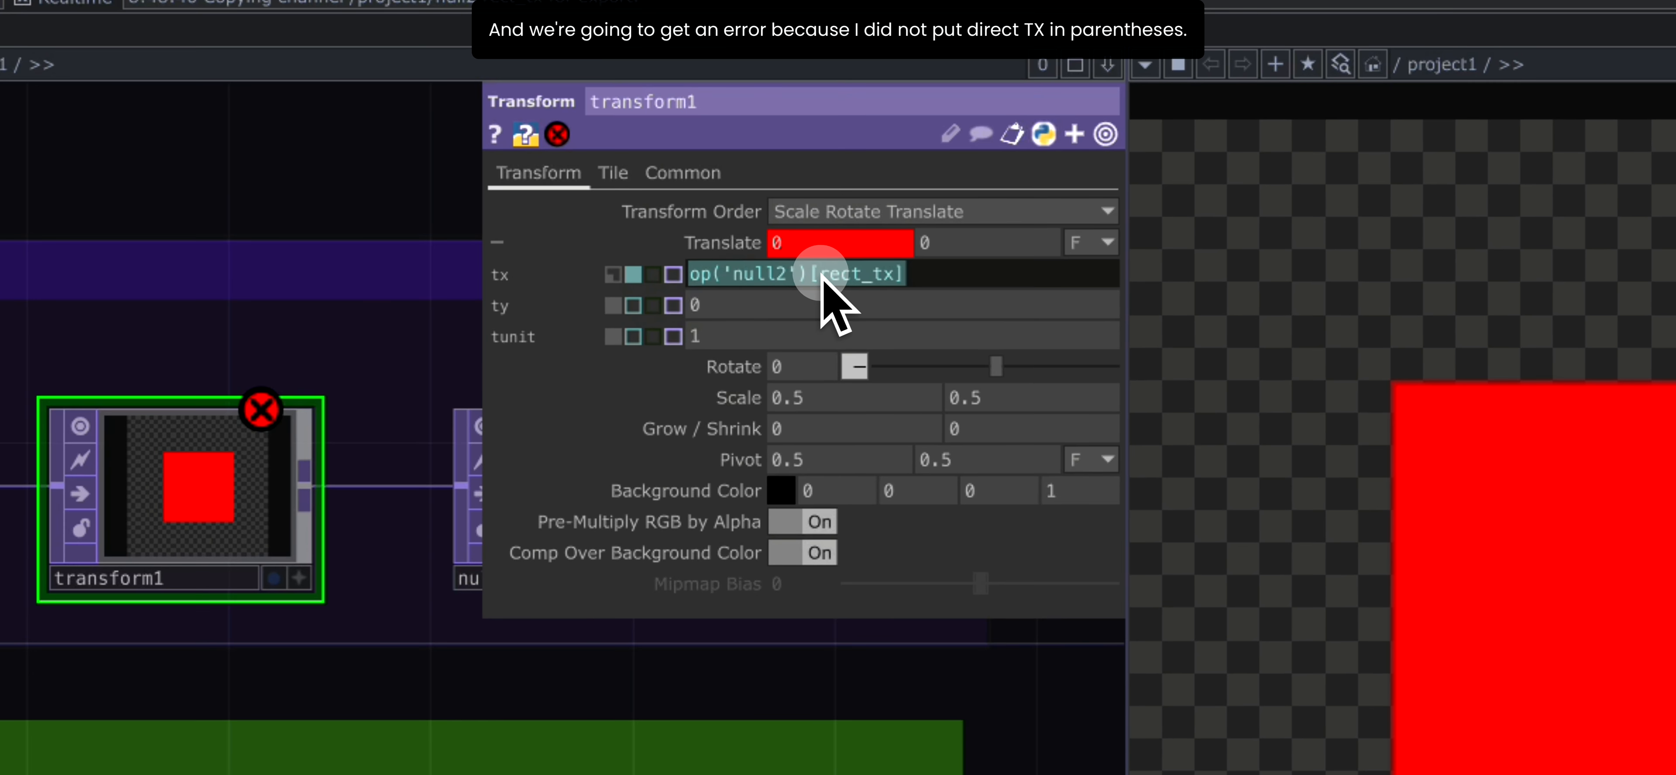
{"action": "type", "text": "'"}
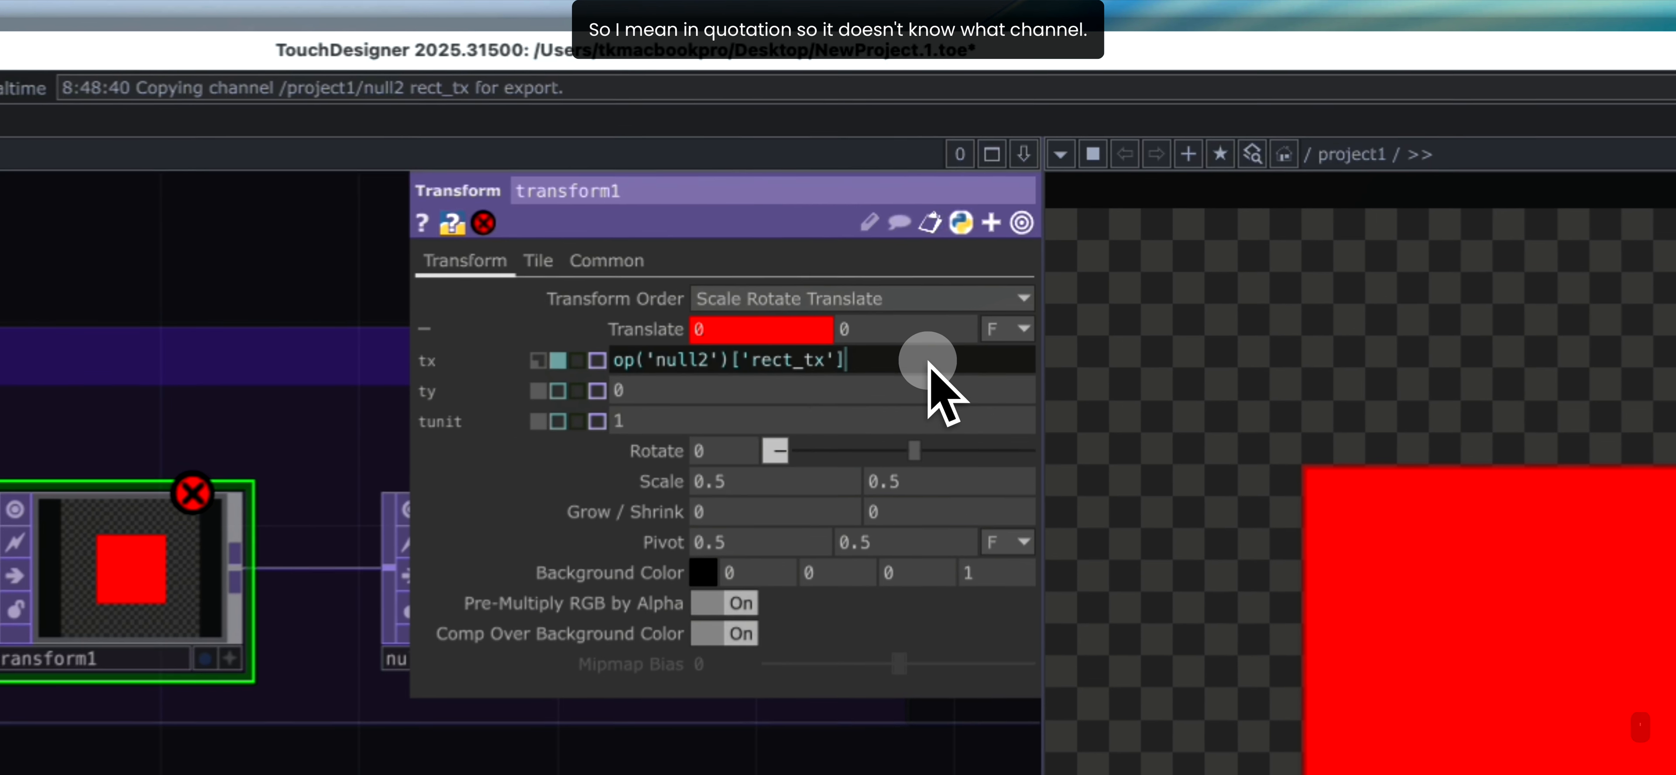
{"action": "left_click", "coordinate": [942, 233]}
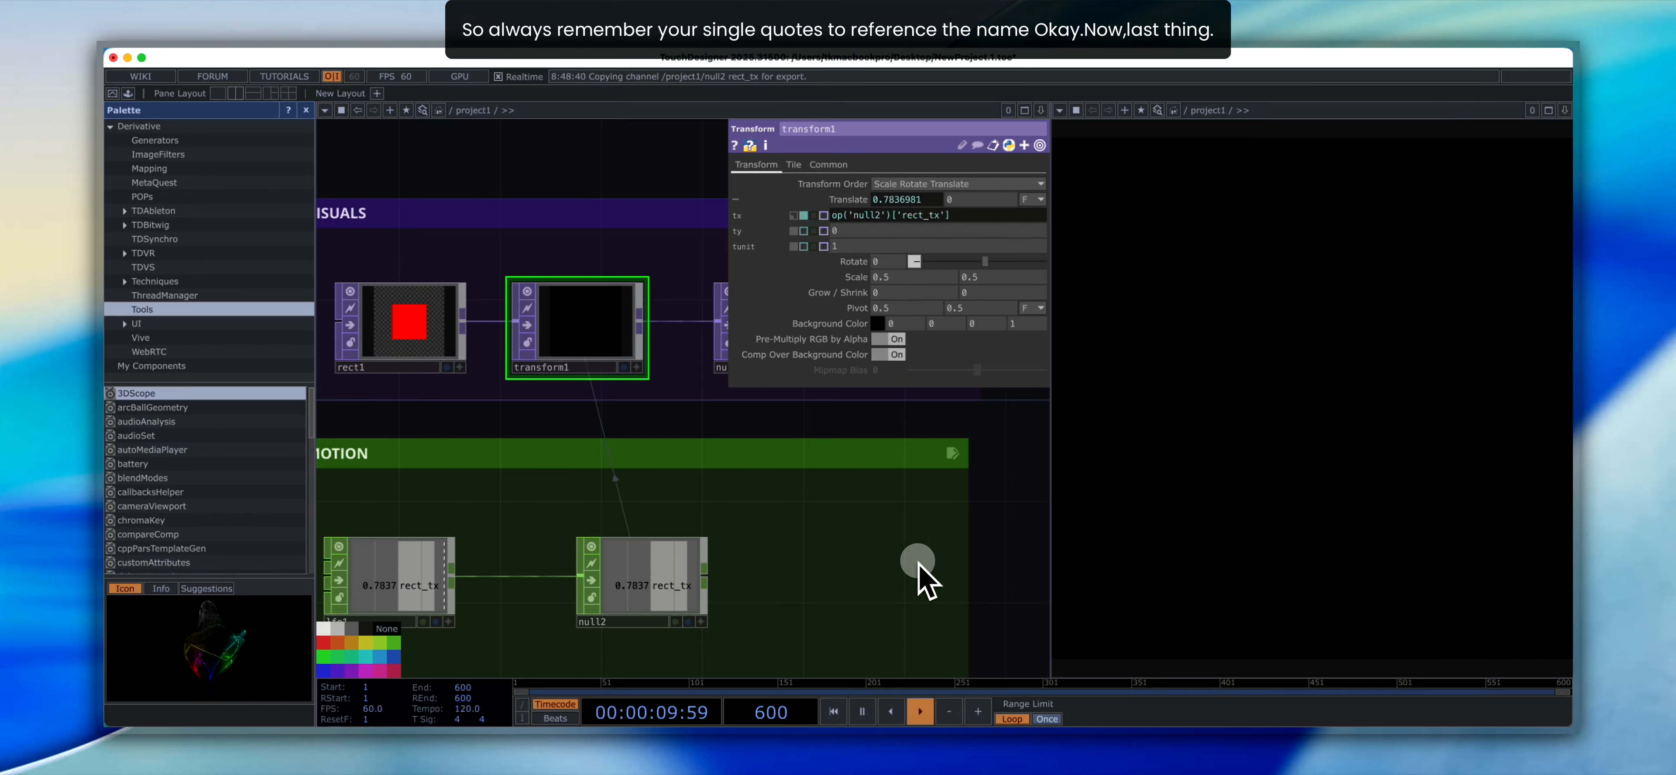
- Set lfo1's frequency to 0.11 and its amplitude to 0.22
{"action": "scroll", "coordinate": [680, 512], "scroll_direction": "down", "scroll_amount": 2}
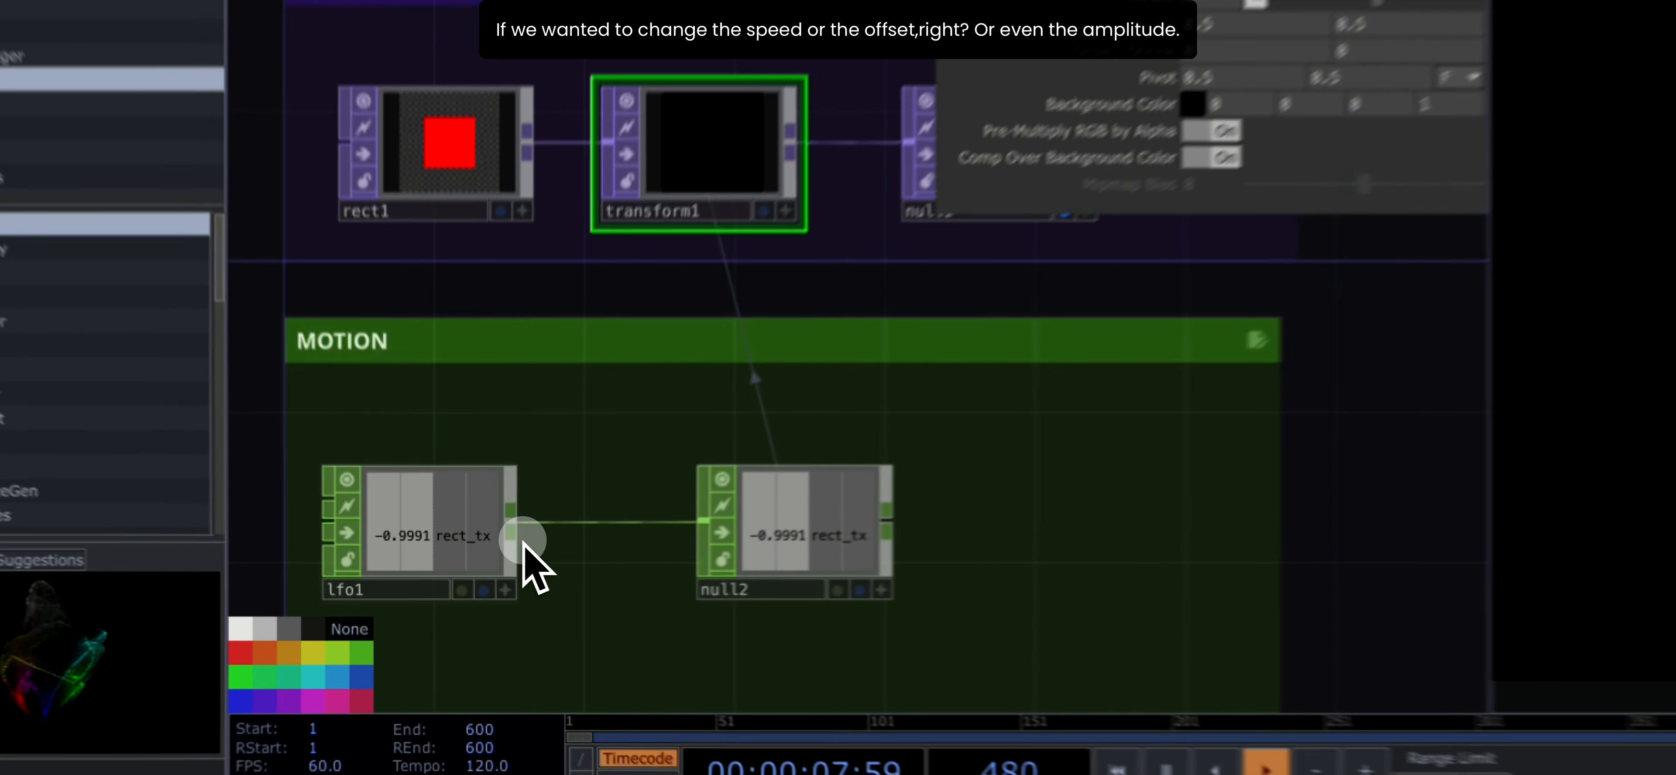
{"action": "left_click", "coordinate": [524, 545]}
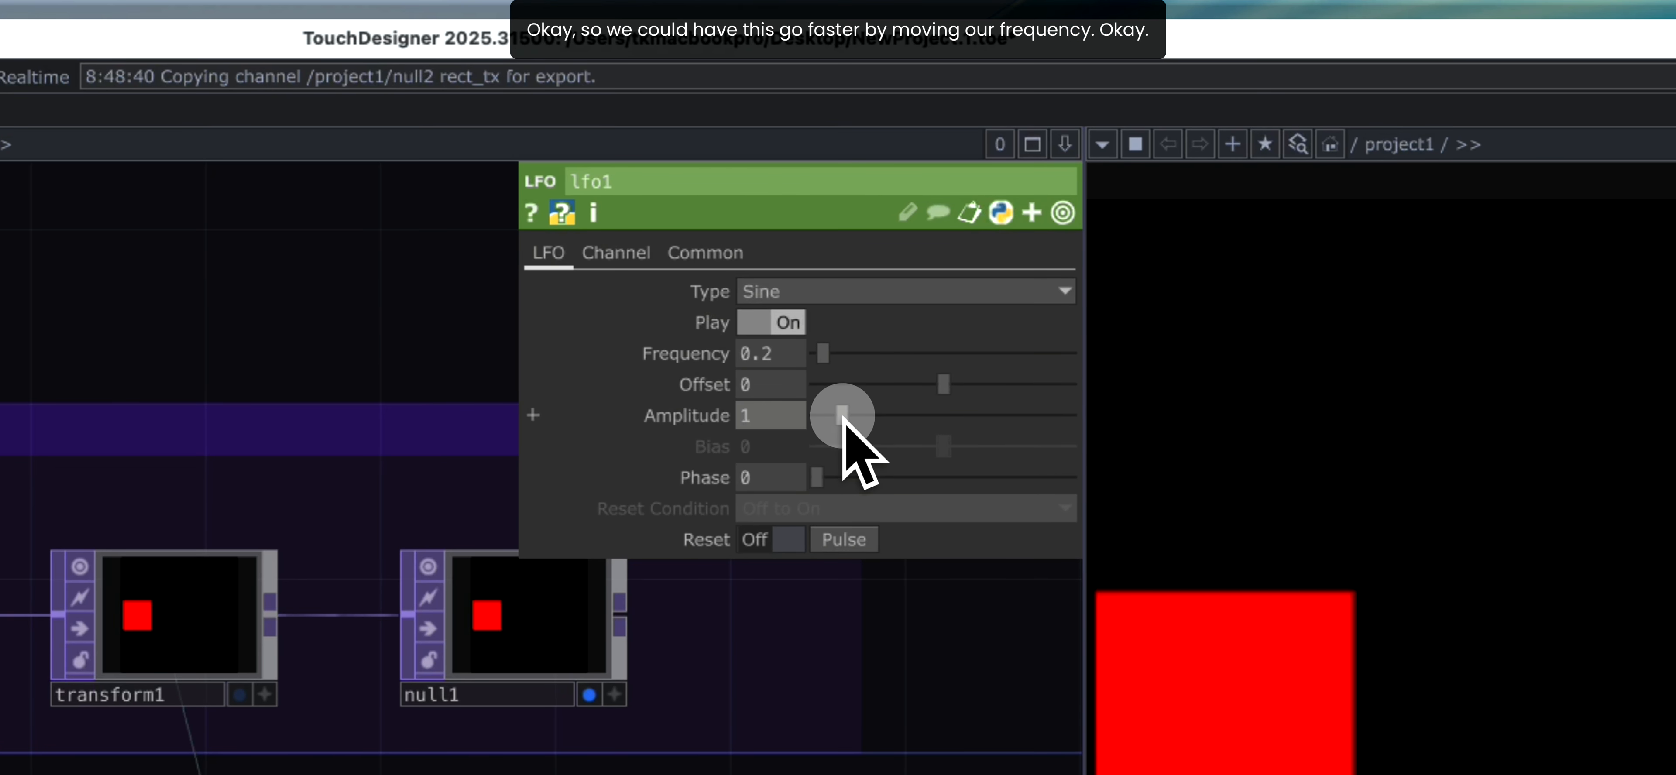
{"action": "left_click_drag", "start_coordinate": [824, 355], "coordinate": [847, 365]}
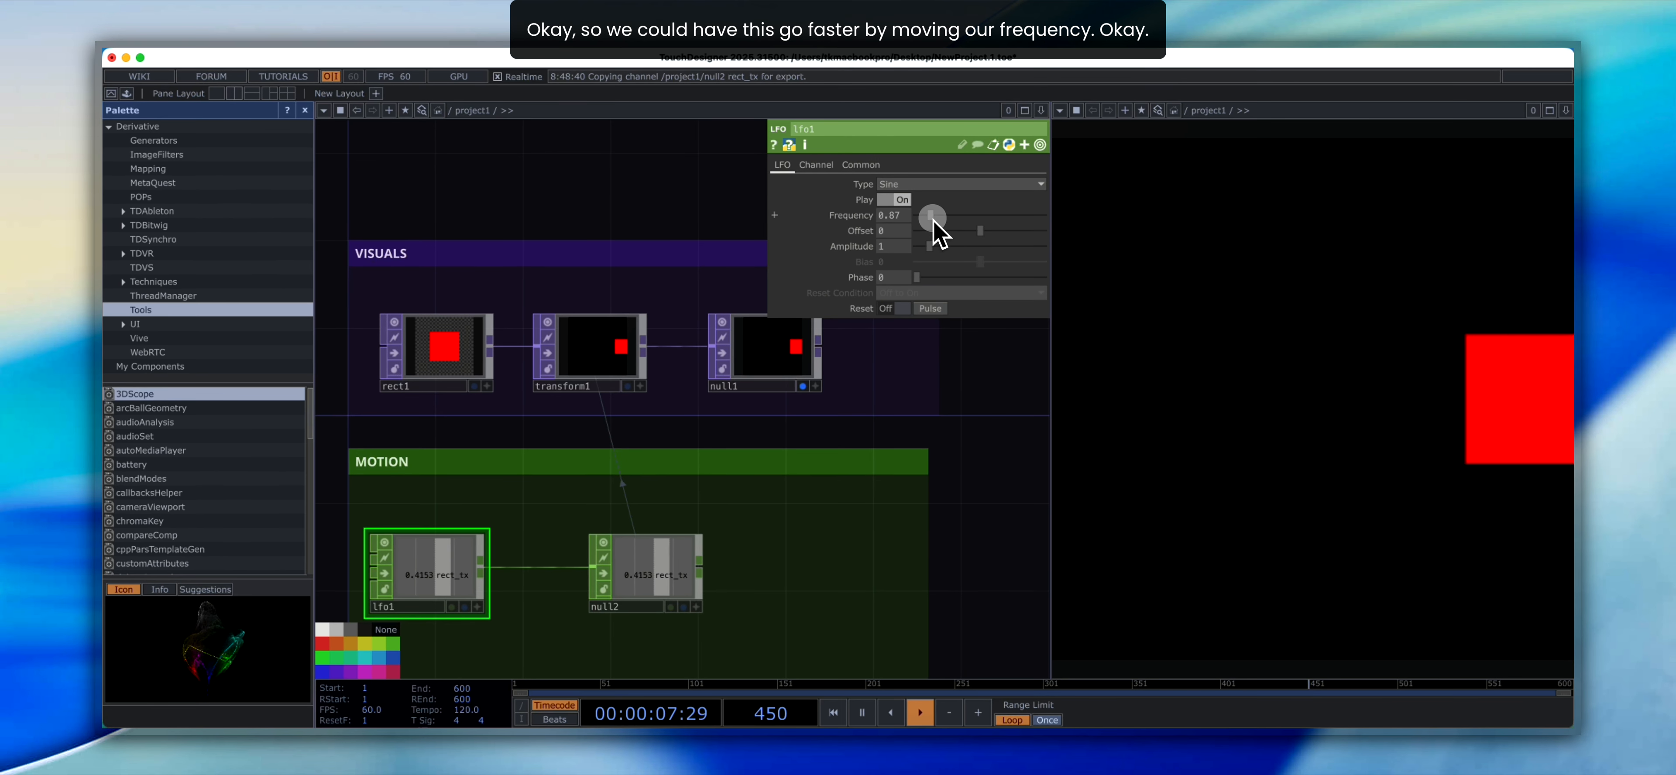
{"action": "left_click_drag", "start_coordinate": [934, 220], "coordinate": [932, 255]}
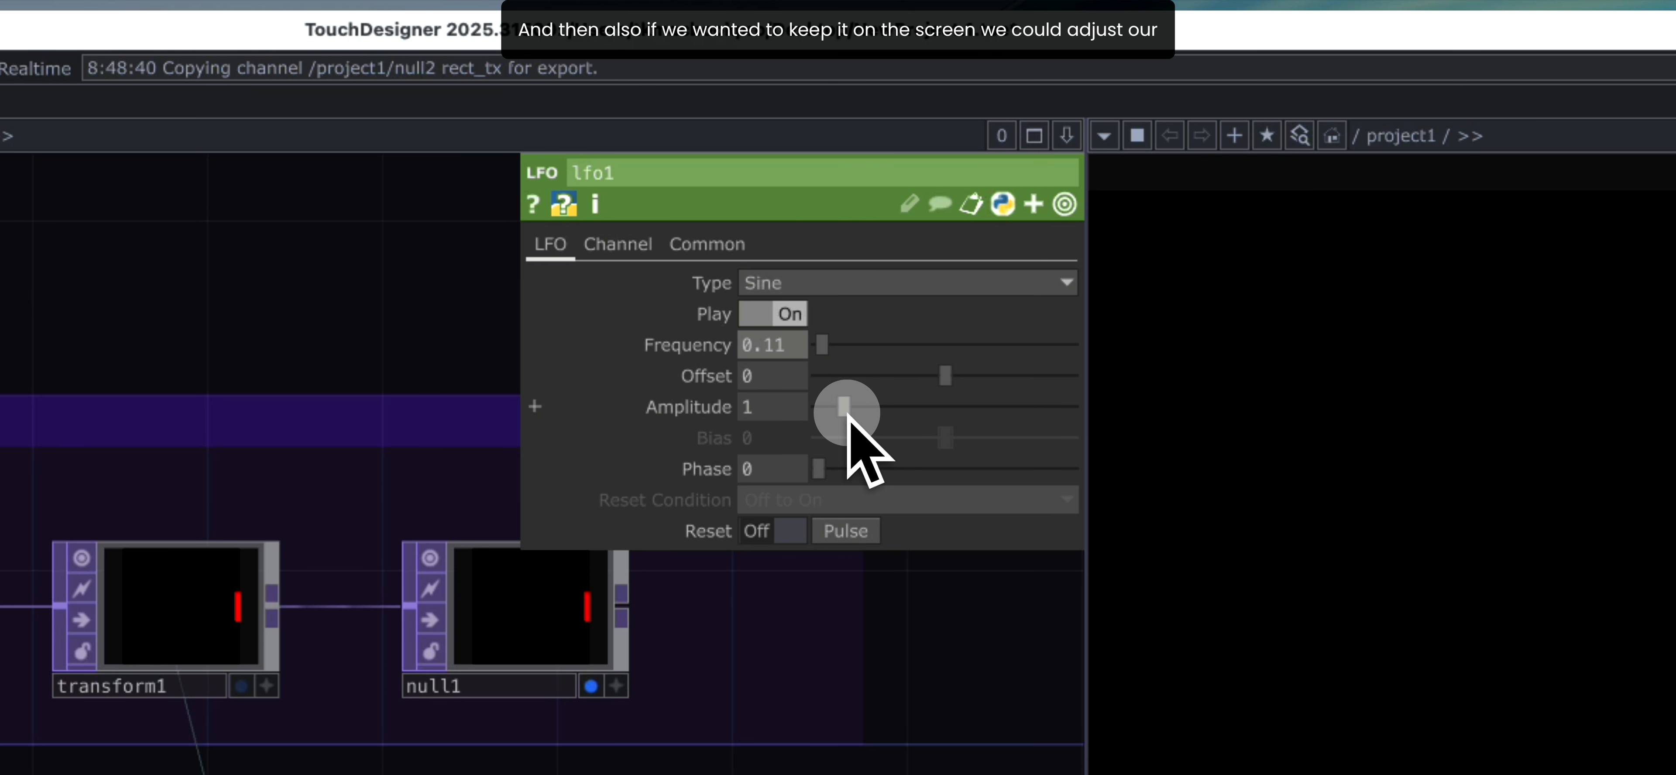
{"action": "left_click_drag", "start_coordinate": [848, 417], "coordinate": [837, 417]}
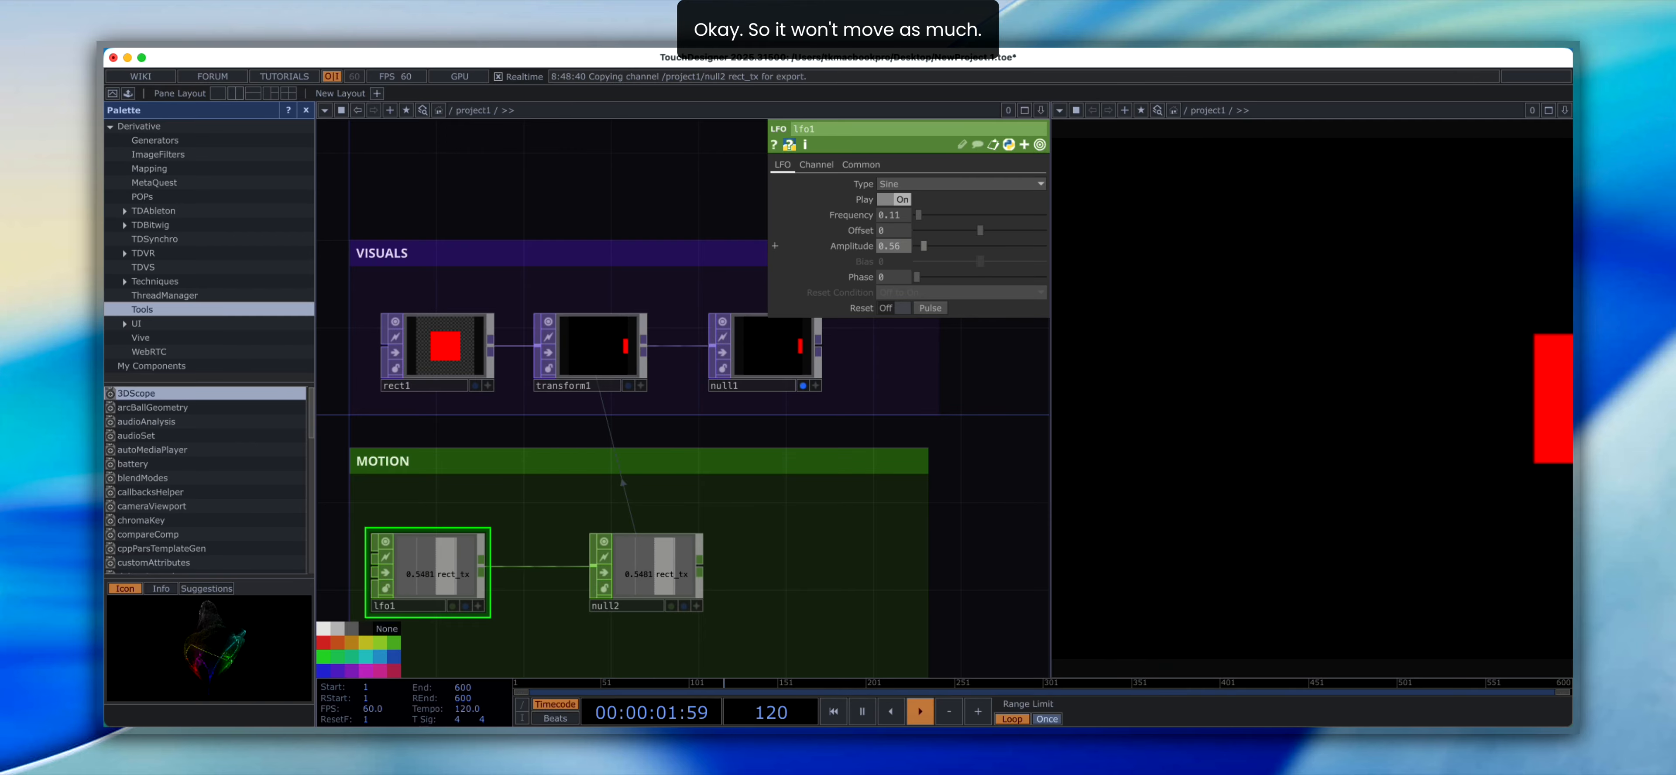
{"action": "left_click_drag", "start_coordinate": [923, 246], "coordinate": [922, 250]}
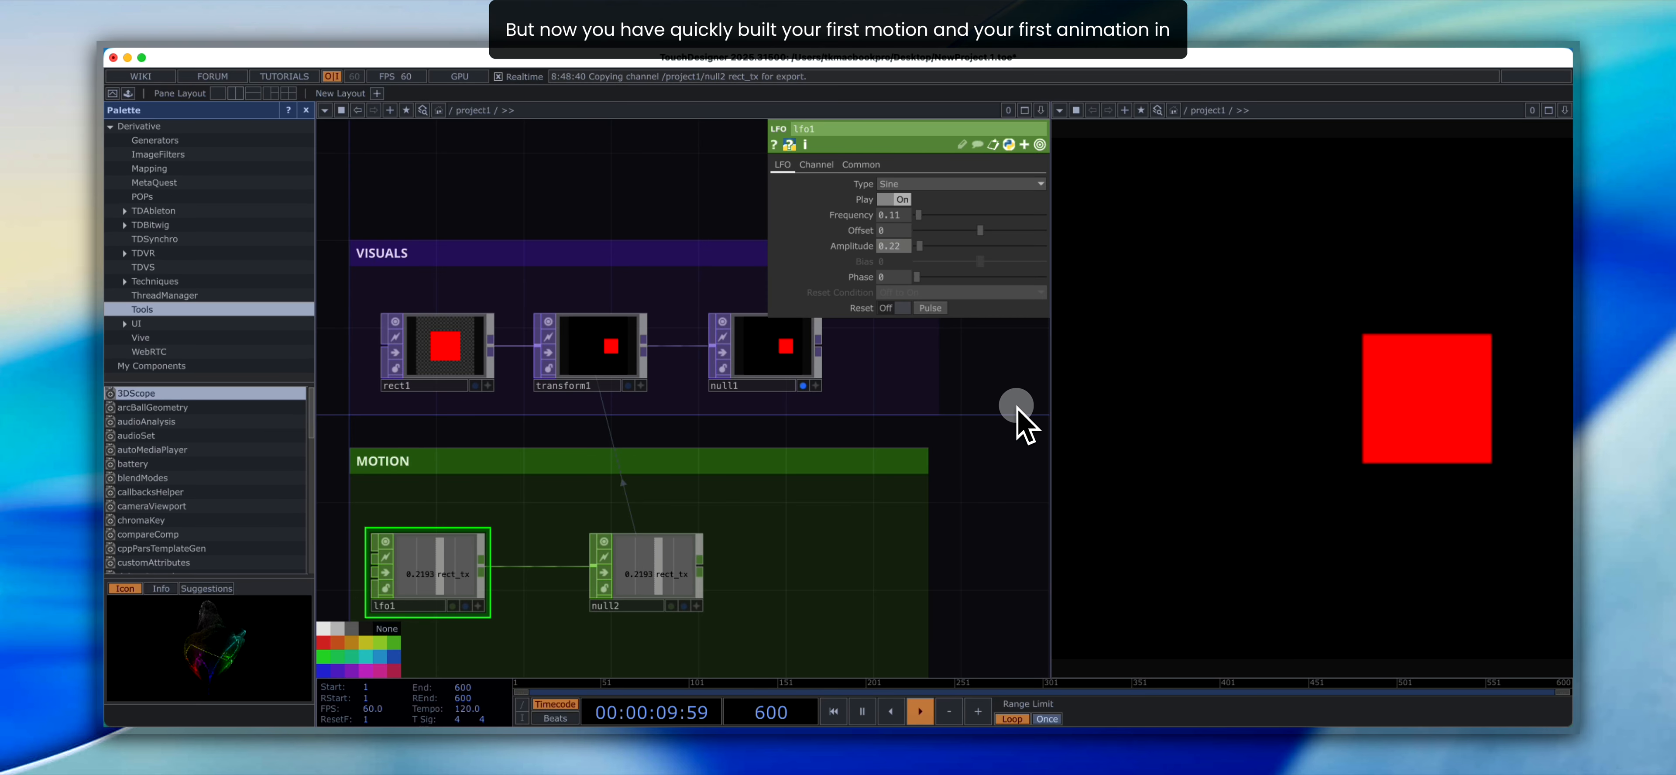
- Review the complete network and select null2 to inspect its data link to transform1
{"action": "scroll", "coordinate": [833, 511], "scroll_direction": "down", "scroll_amount": 5}
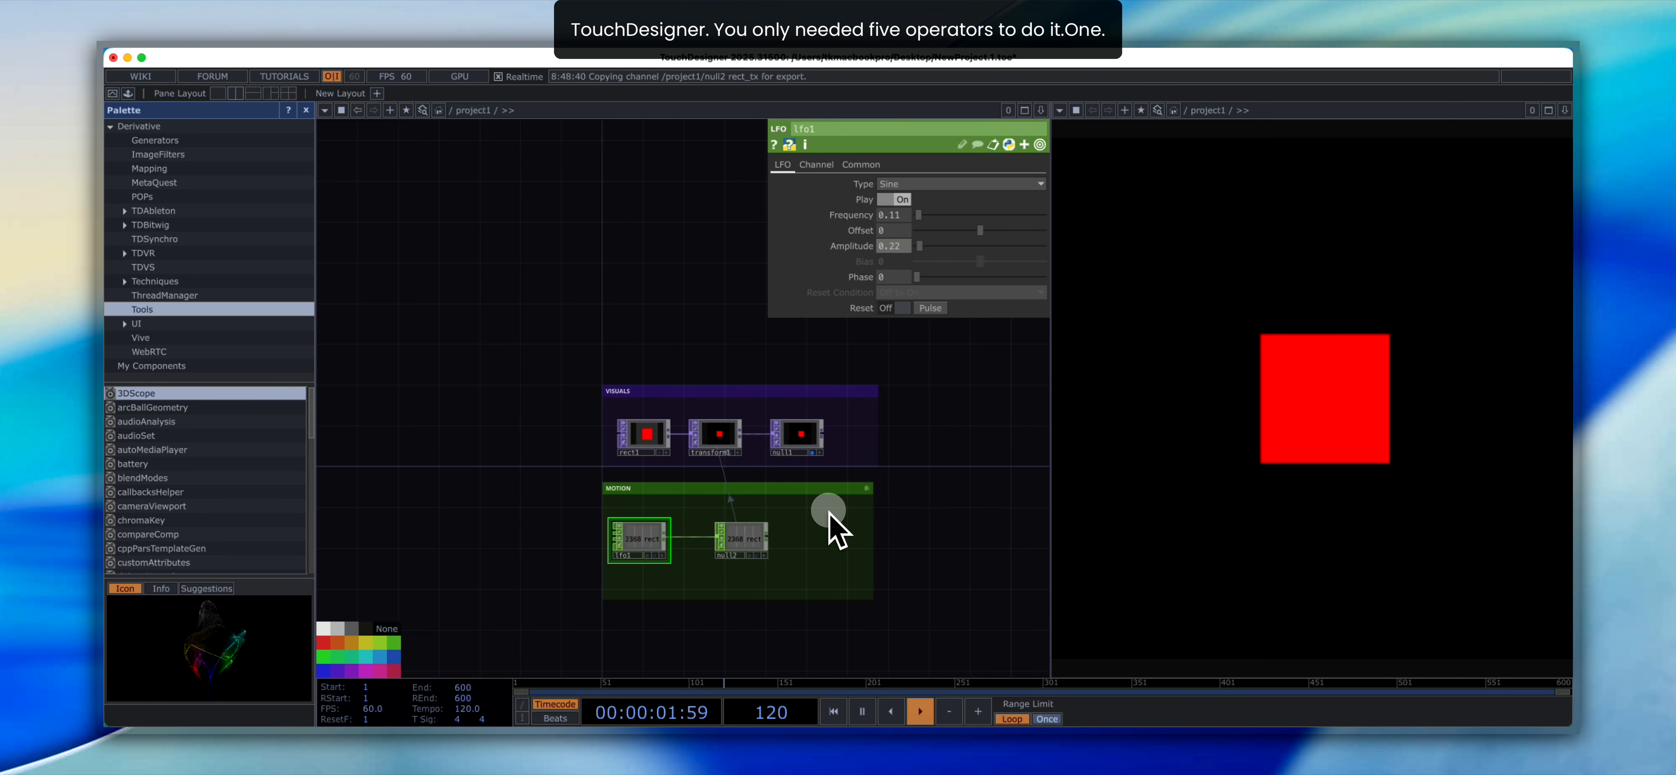
{"action": "scroll", "coordinate": [829, 514], "scroll_direction": "up", "scroll_amount": 2}
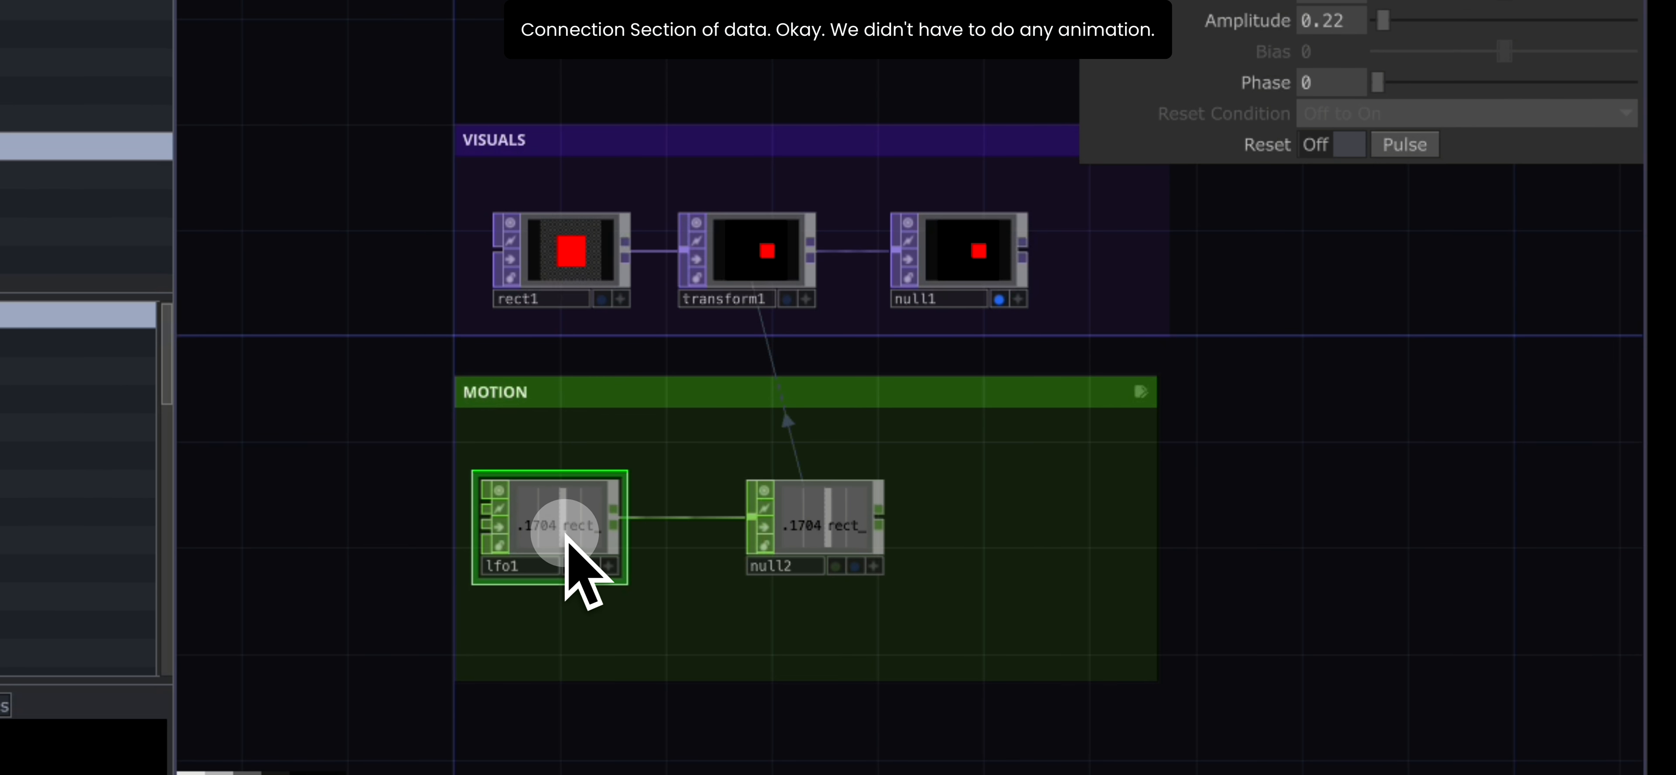
{"action": "left_click", "coordinate": [816, 523]}
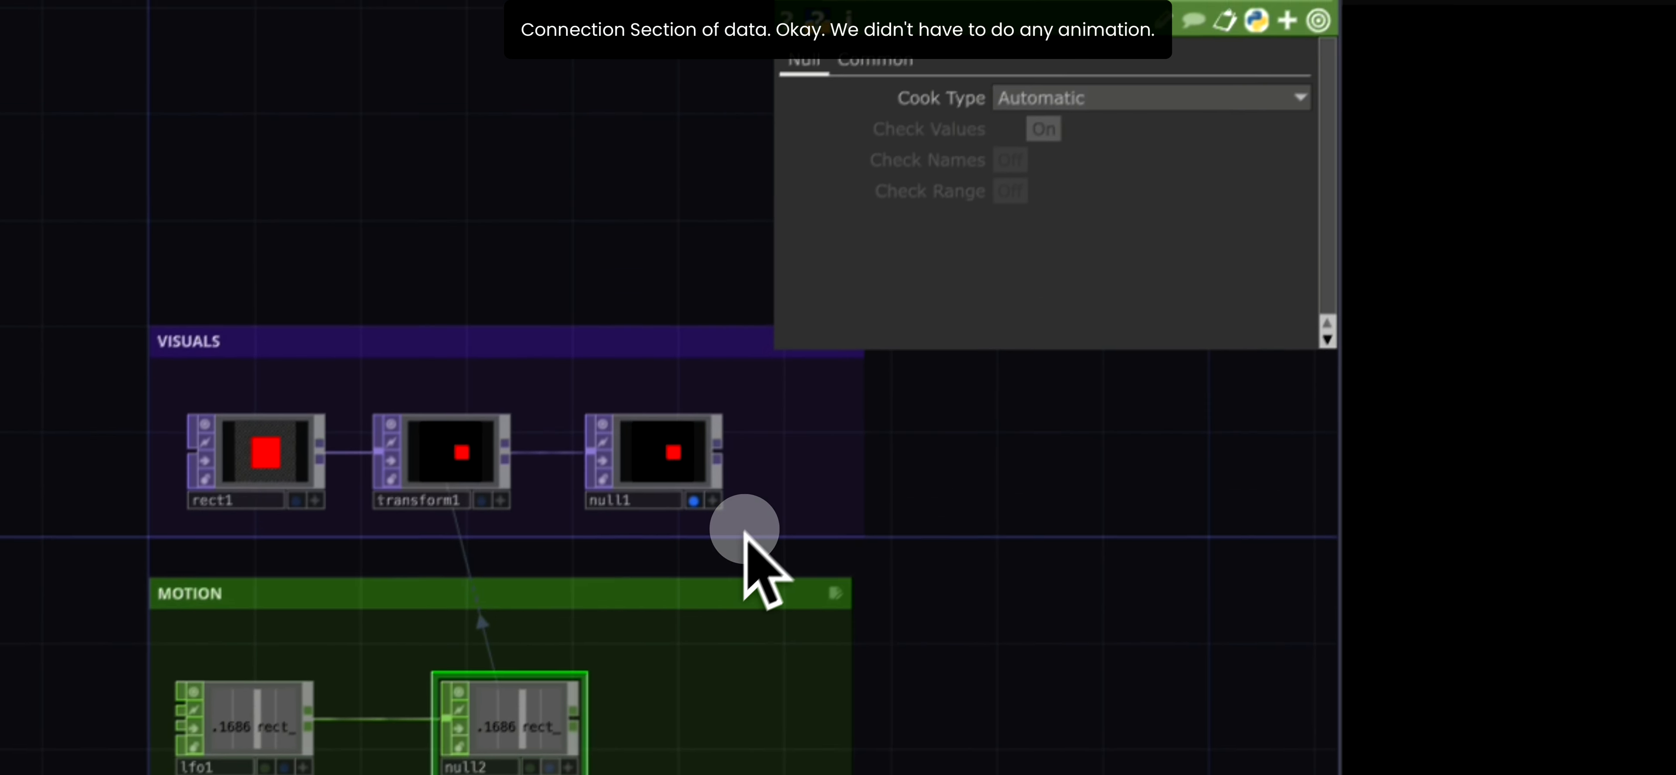